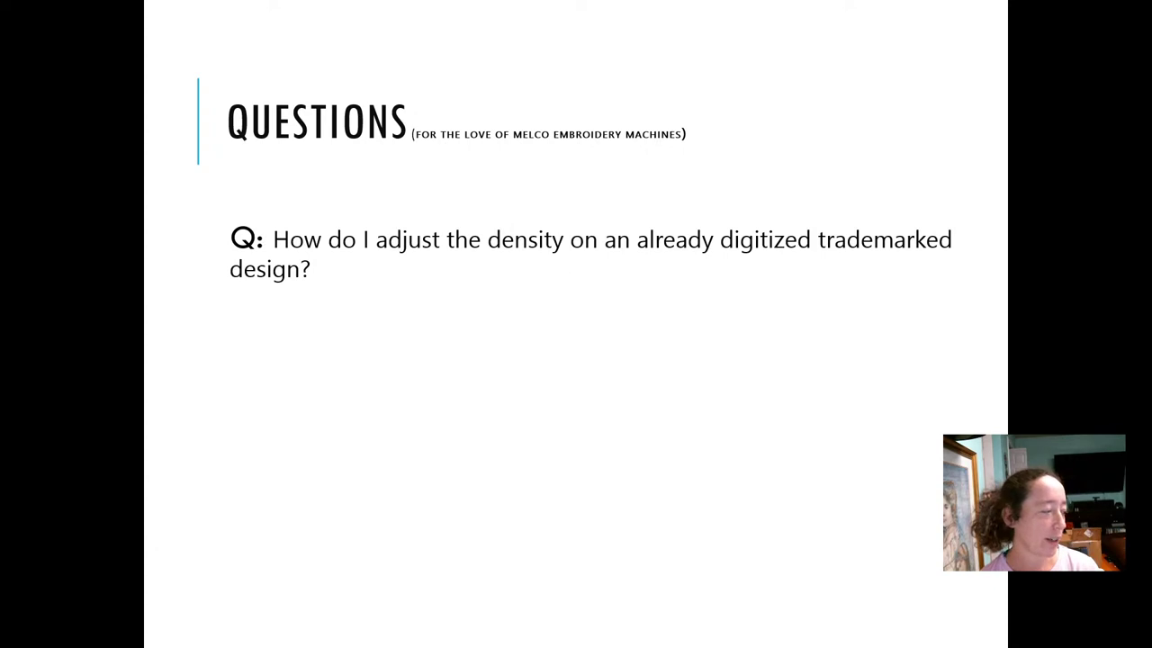
- Switch to DesignShop, open the recent design "Cardinal Hat)pes.ofm" and fit it to the view
{"action": "key", "text": "alt+Tab"}
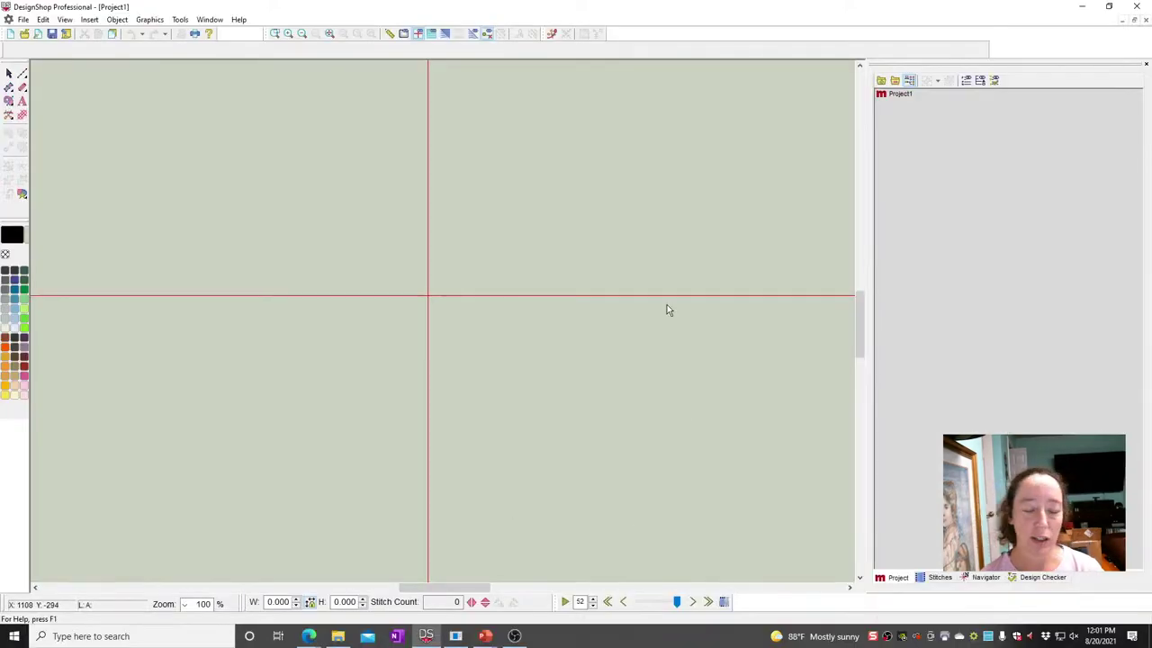
{"action": "left_click", "coordinate": [23, 20]}
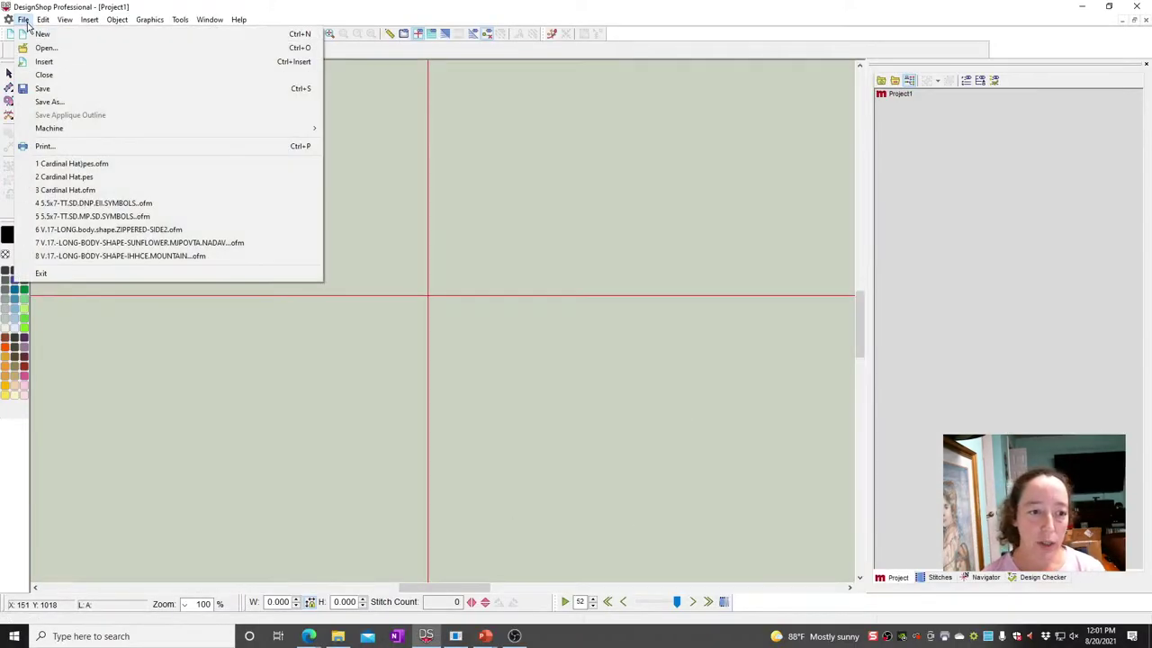
{"action": "left_click", "coordinate": [128, 164]}
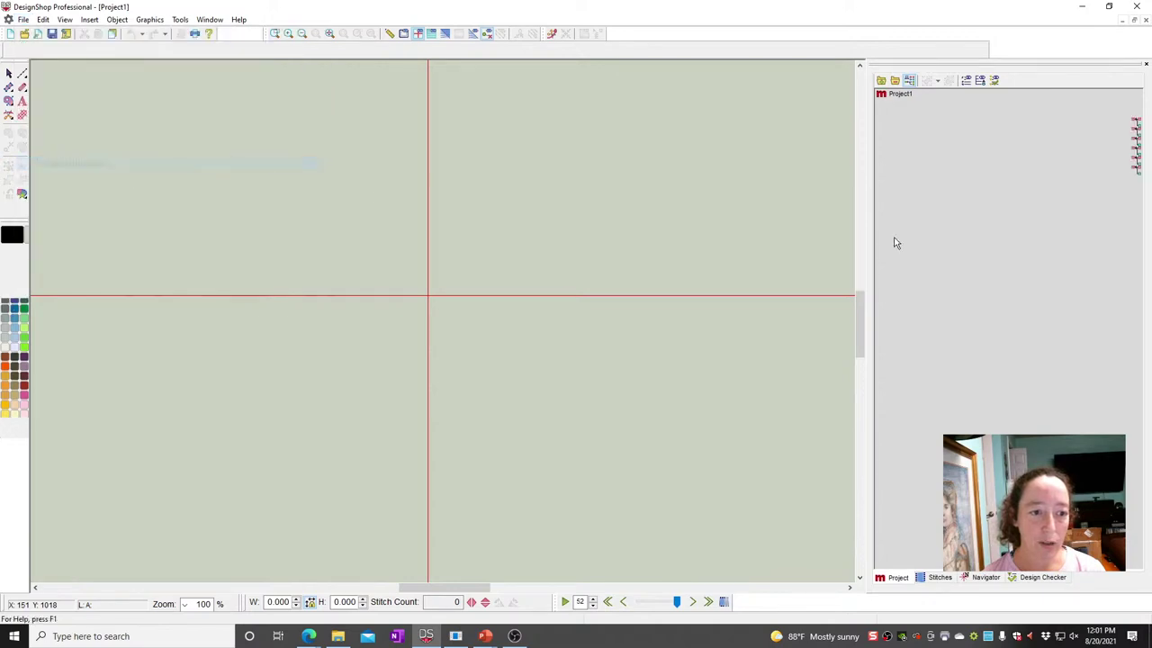
{"action": "left_click", "coordinate": [330, 34]}
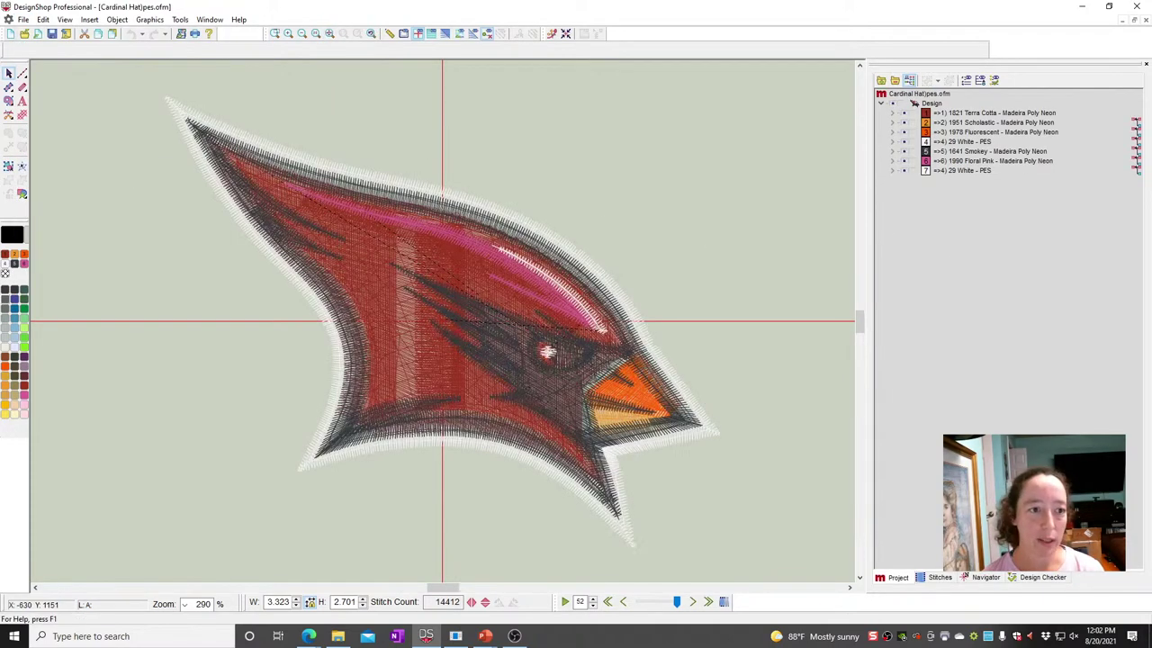
- Browse the Designs folder on drive C to Mascots, Cardinals, Embroidery to look over the cardinal files, and cancel without opening one
{"action": "left_click", "coordinate": [23, 20]}
{"action": "left_click", "coordinate": [41, 46]}
{"action": "left_click", "coordinate": [487, 203]}
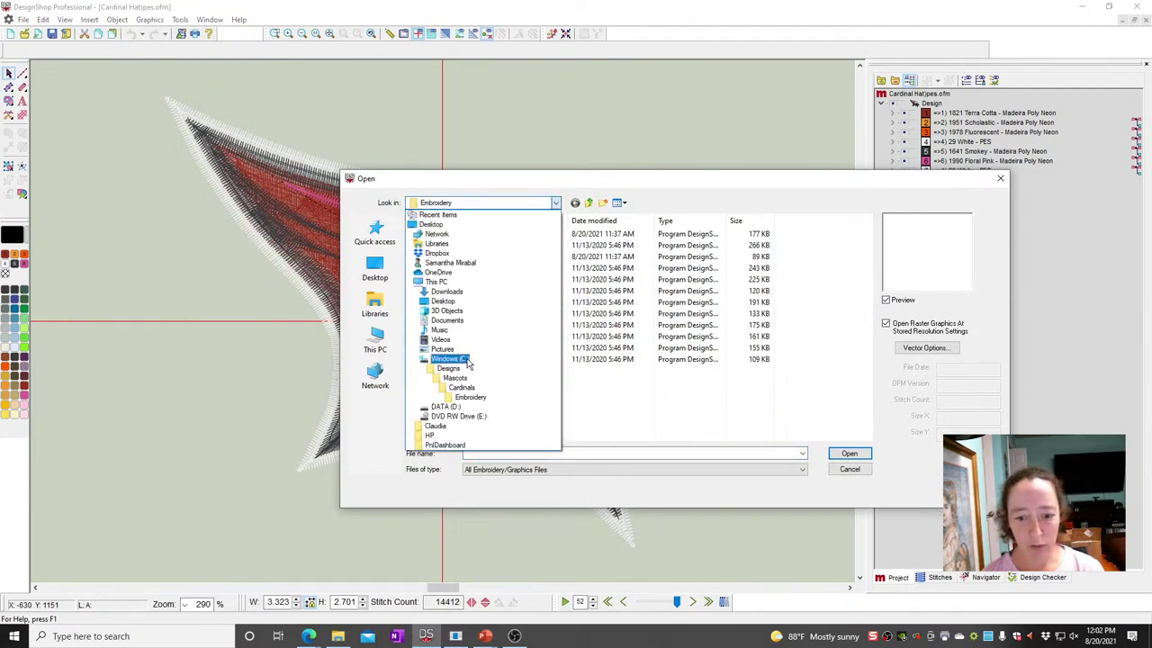
{"action": "left_click", "coordinate": [452, 370]}
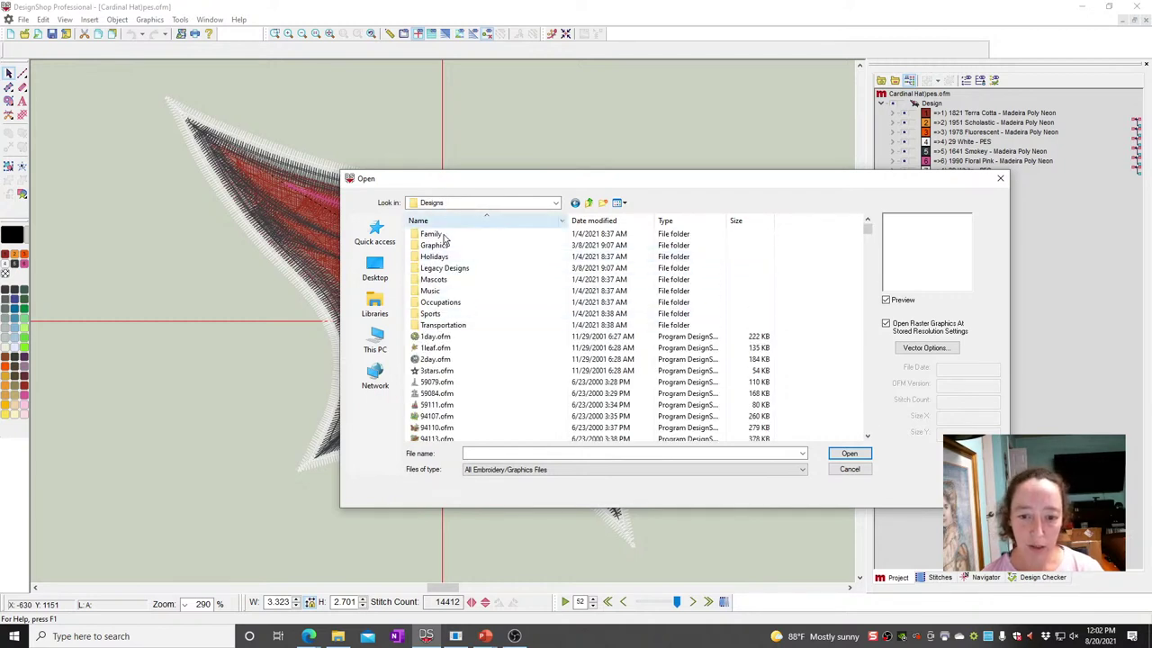
{"action": "double_click", "coordinate": [433, 279]}
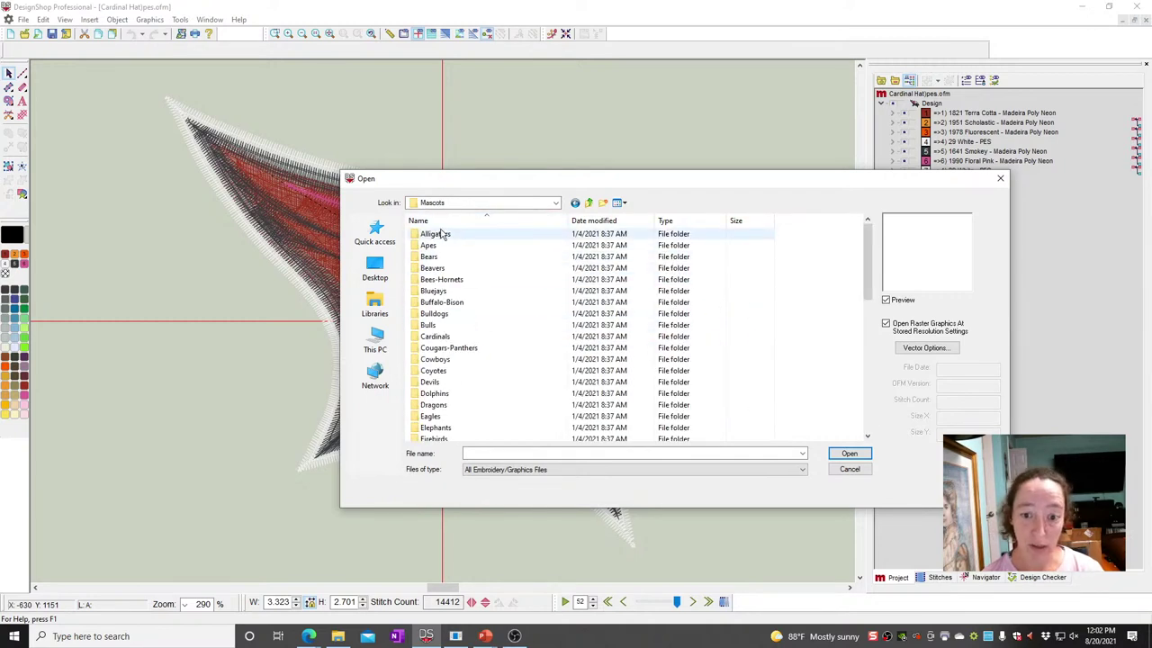
{"action": "double_click", "coordinate": [450, 337]}
{"action": "double_click", "coordinate": [440, 236]}
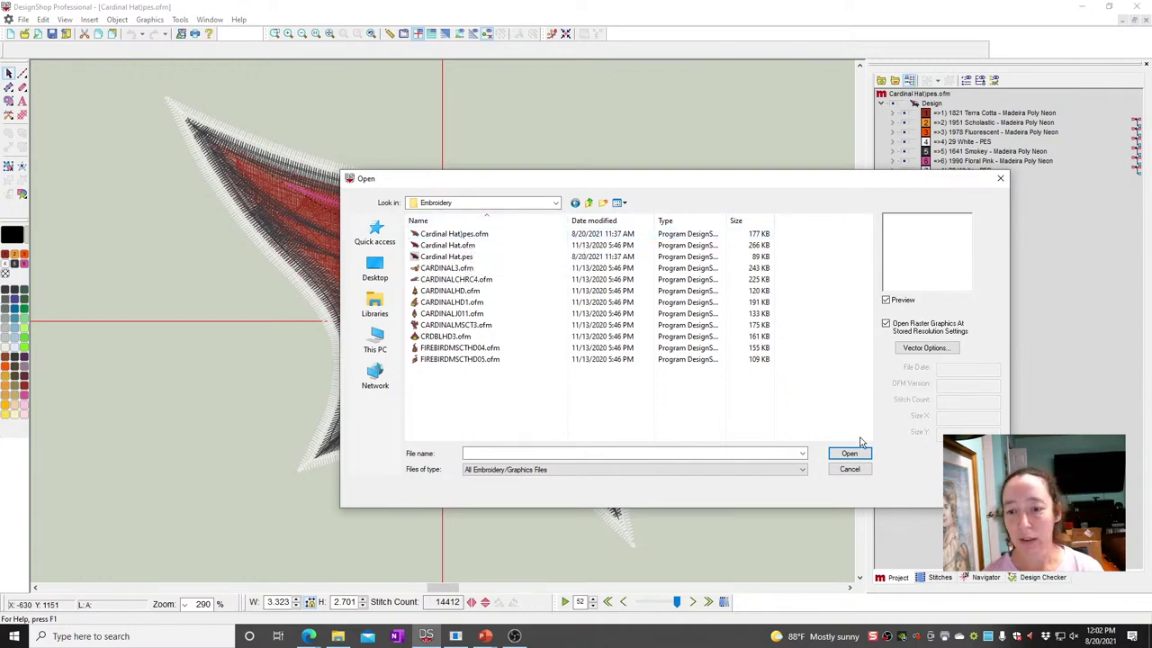
{"action": "left_click", "coordinate": [850, 469]}
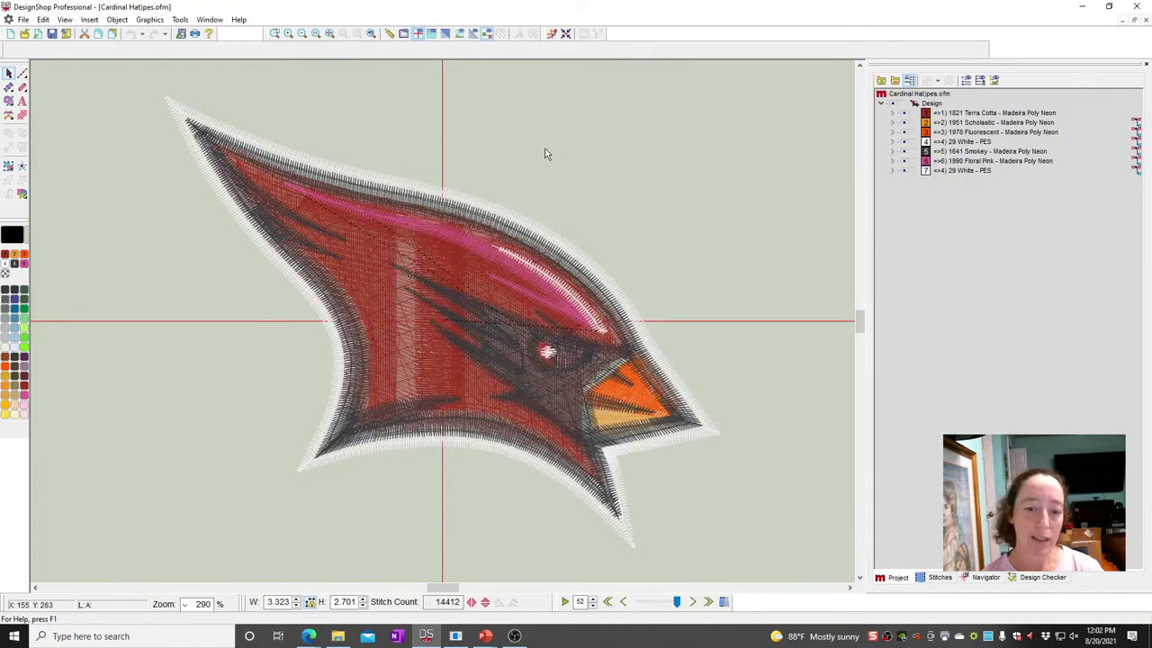
- Turn on the 3D stitch rendering for the cardinal design
{"action": "left_click", "coordinate": [544, 204]}
{"action": "left_click", "coordinate": [444, 33]}
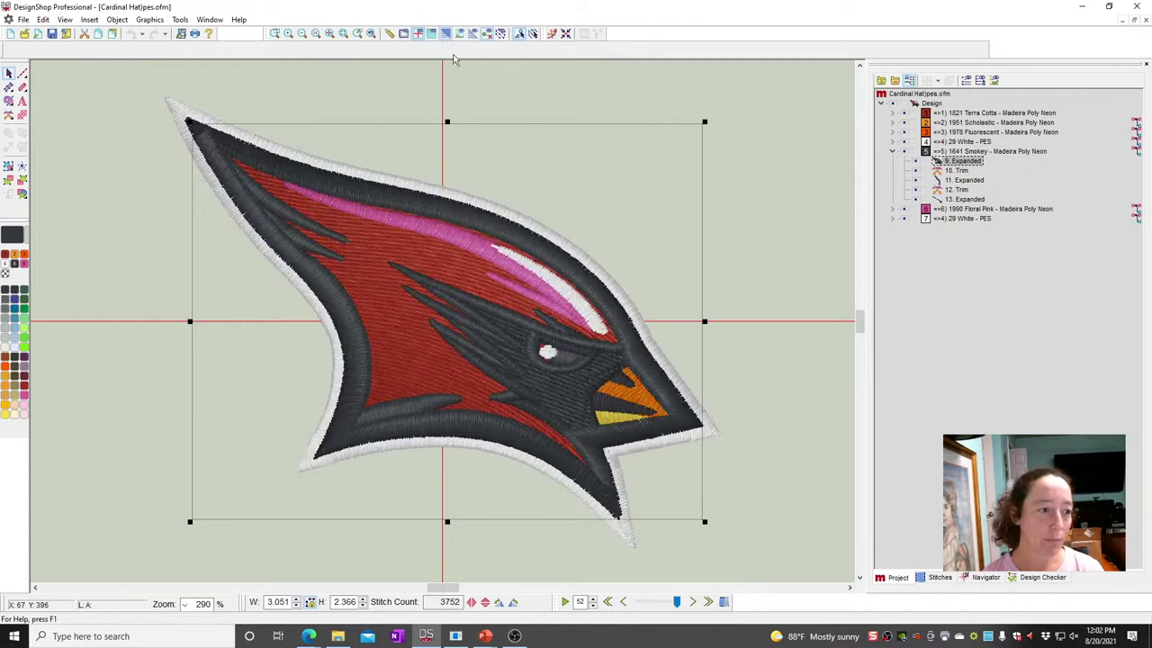
{"action": "left_click", "coordinate": [742, 247]}
- Examine the expanded elements of the 1641 Smokey color one by one, including the stitch list of the large dark element
{"action": "left_click", "coordinate": [358, 378]}
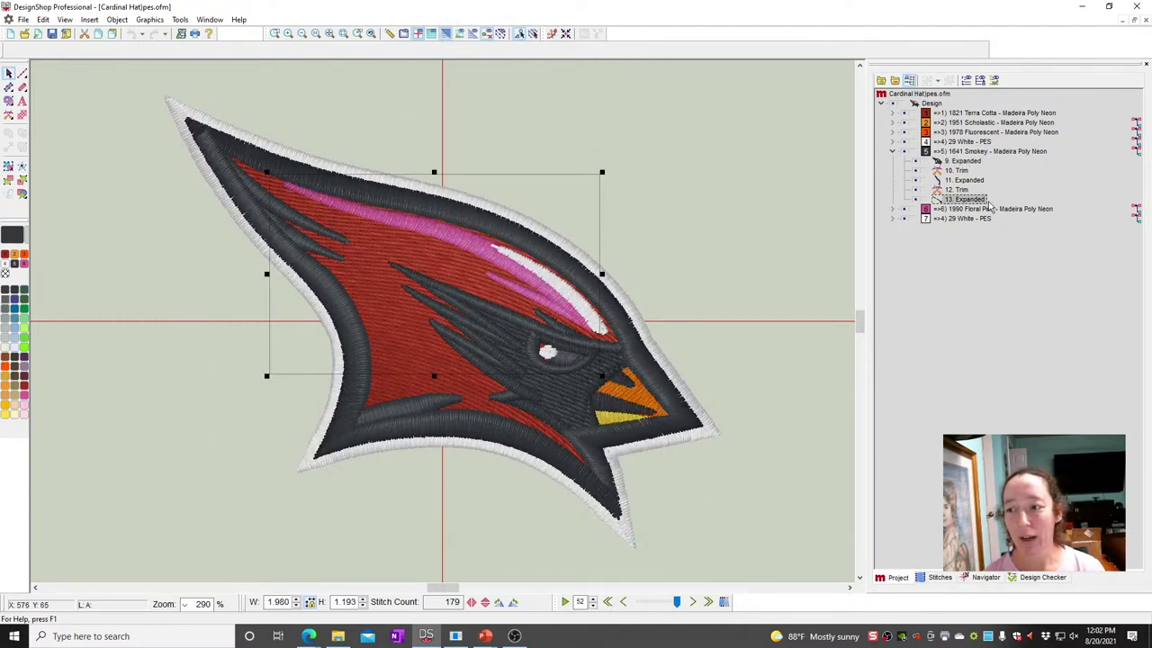
{"action": "left_click", "coordinate": [964, 162], "text": "shift"}
{"action": "left_click", "coordinate": [961, 180]}
{"action": "left_click", "coordinate": [964, 199]}
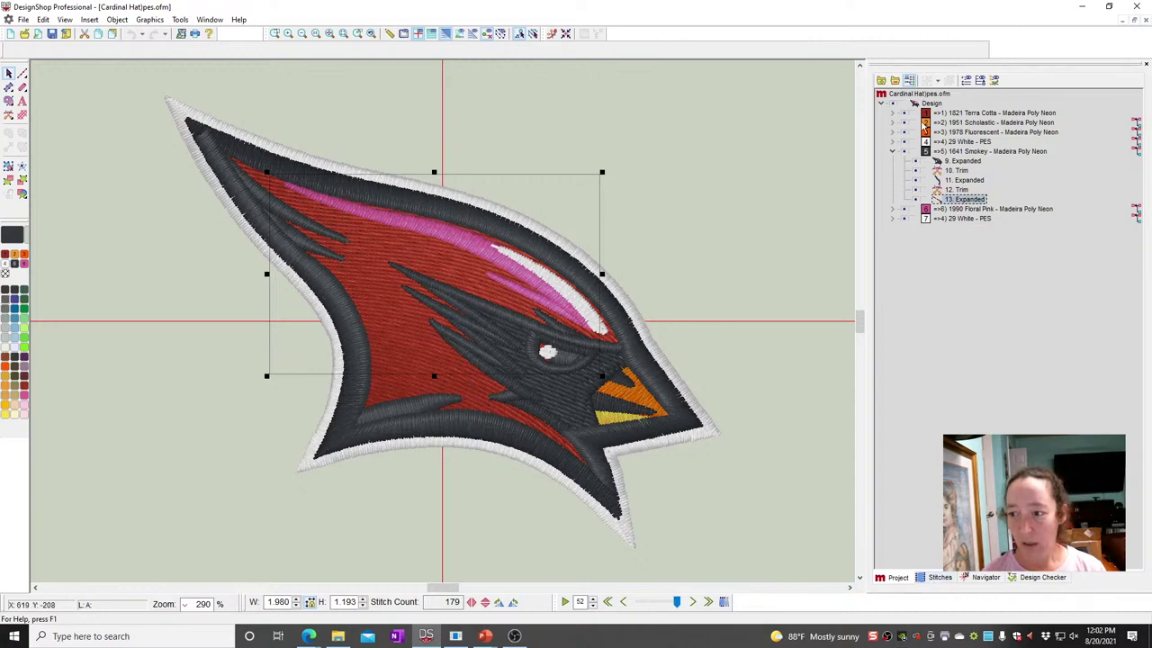
{"action": "left_click", "coordinate": [955, 162]}
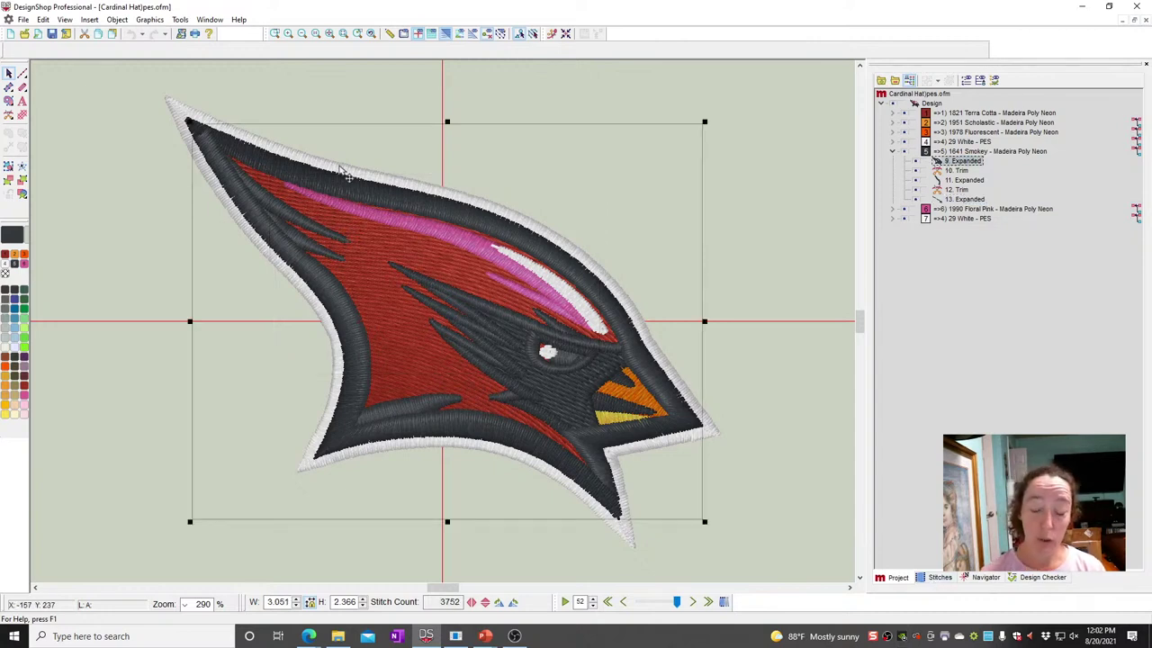
{"action": "left_click", "coordinate": [940, 577]}
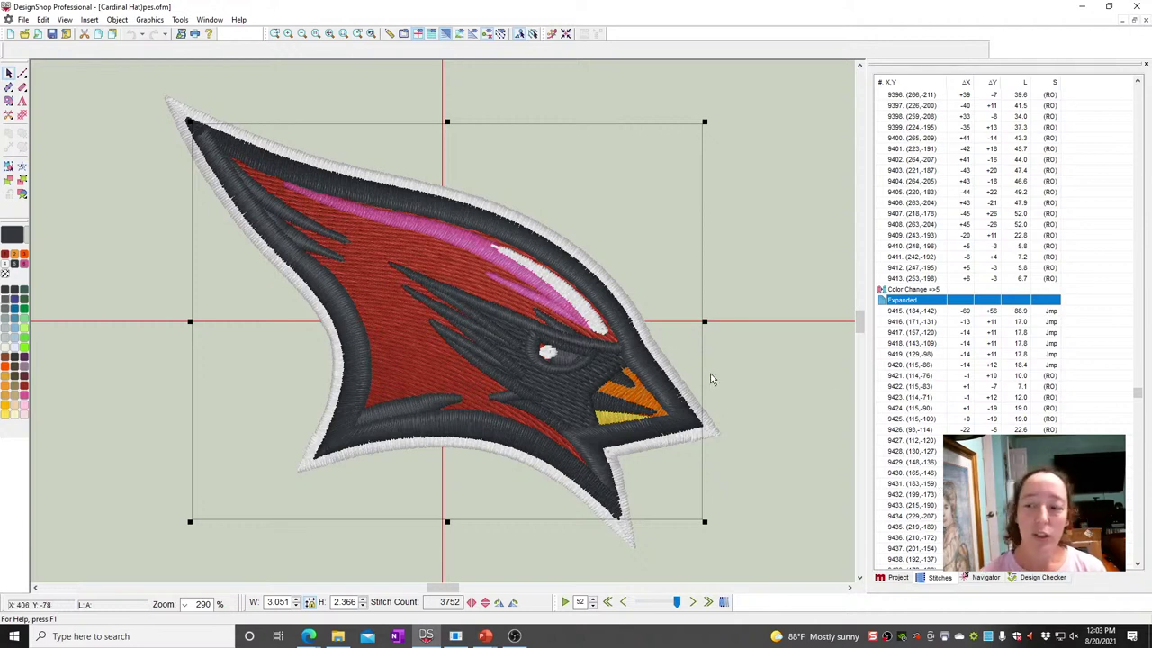
{"action": "left_click", "coordinate": [895, 577]}
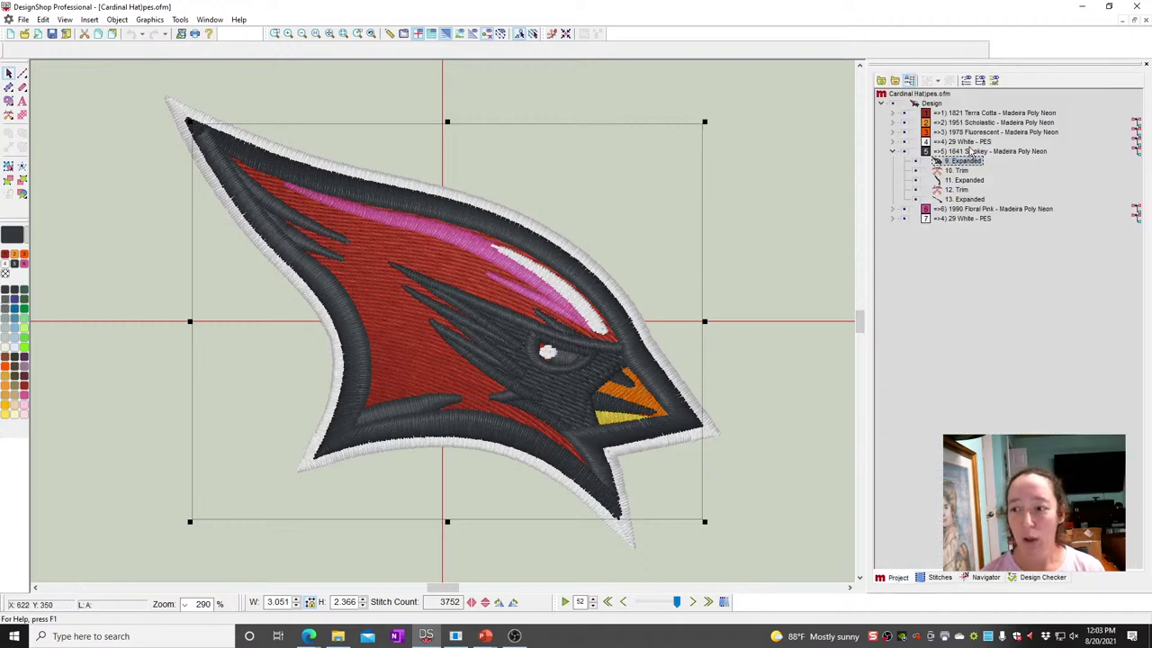
- Show the Scale settings in the object properties of expanded element 9 in the 1641 Smokey color
{"action": "double_click", "coordinate": [965, 161]}
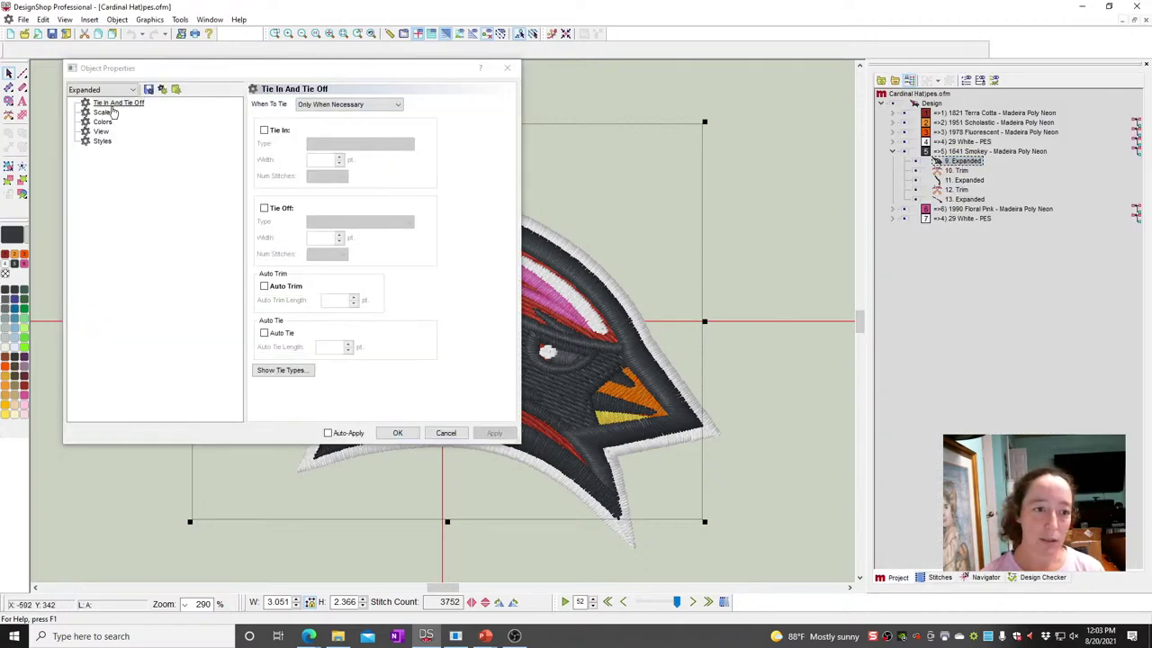
{"action": "left_click_drag", "start_coordinate": [109, 72], "coordinate": [441, 79]}
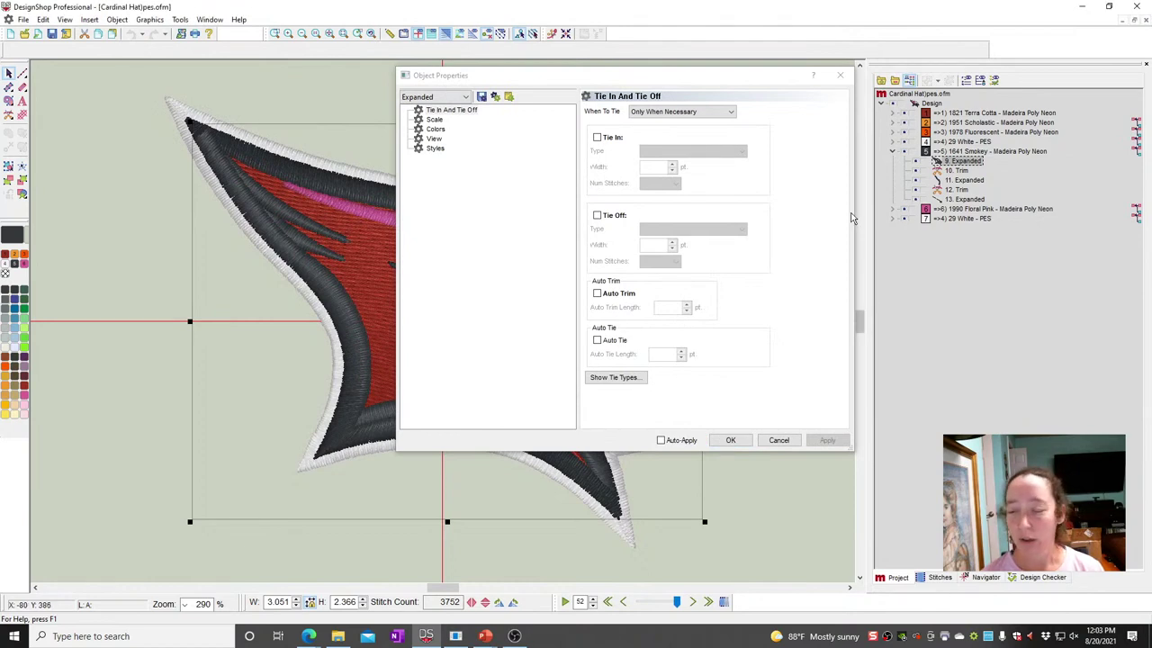
{"action": "left_click", "coordinate": [434, 120]}
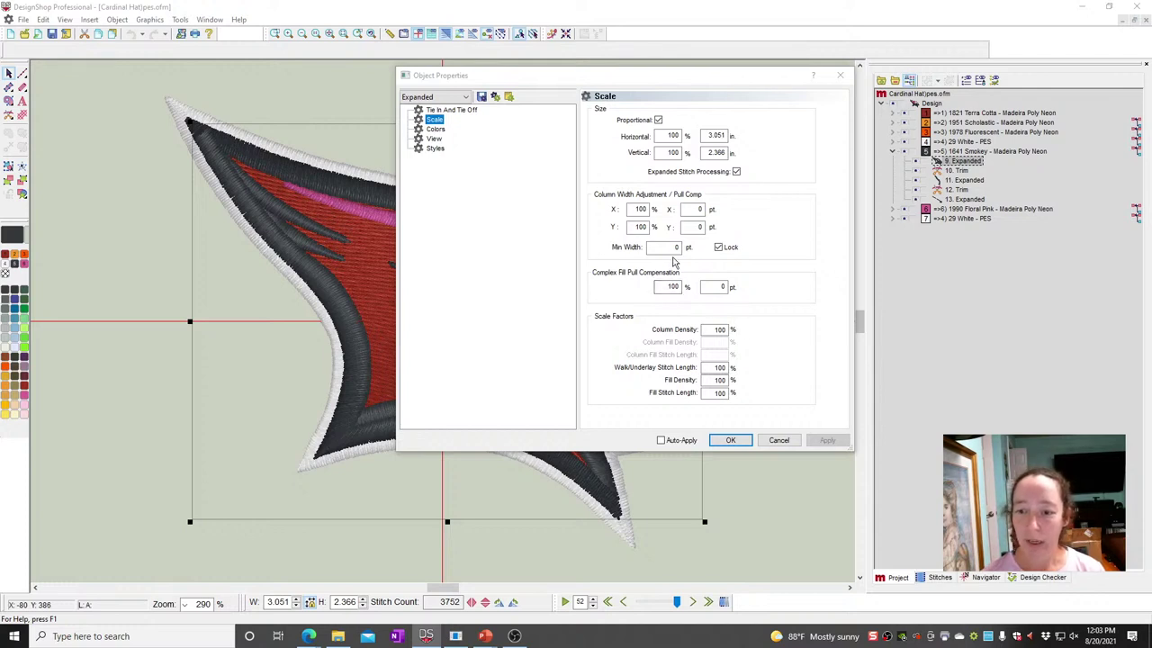
- Try a complex fill pull compensation of 2 pt on the expanded element, reset it to 0 pt and close the properties
{"action": "left_click", "coordinate": [714, 286]}
{"action": "double_click", "coordinate": [714, 287]}
{"action": "type", "text": "2"}
{"action": "key", "text": "BackSpace"}
{"action": "type", "text": "0"}
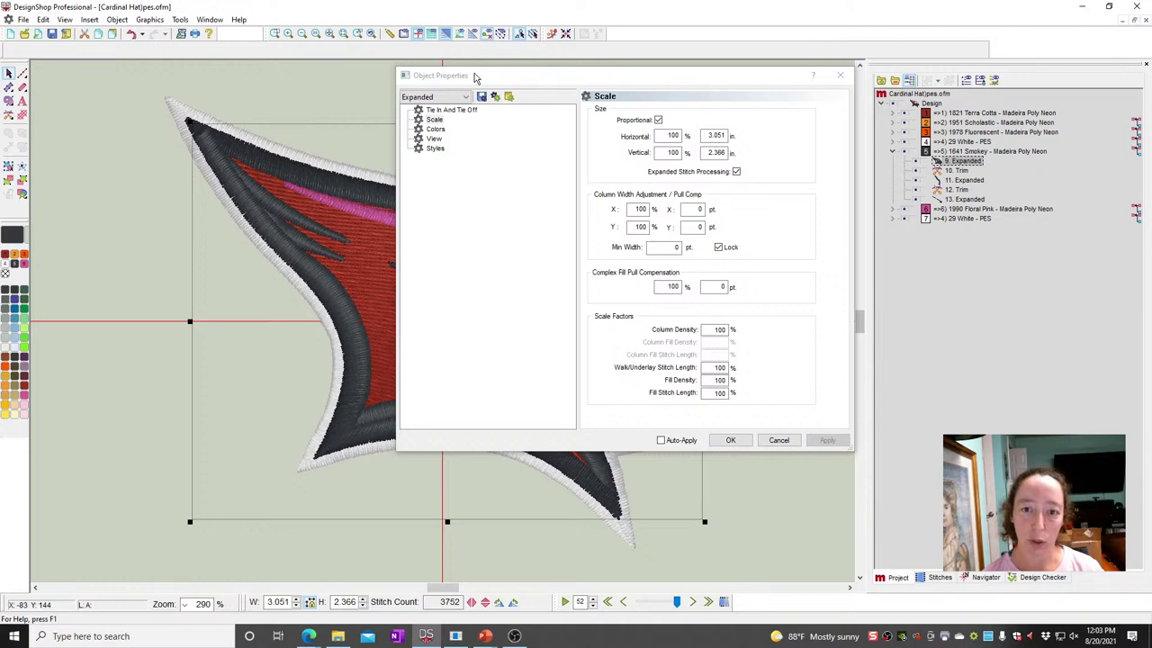
{"action": "left_click_drag", "start_coordinate": [477, 79], "coordinate": [705, 72]}
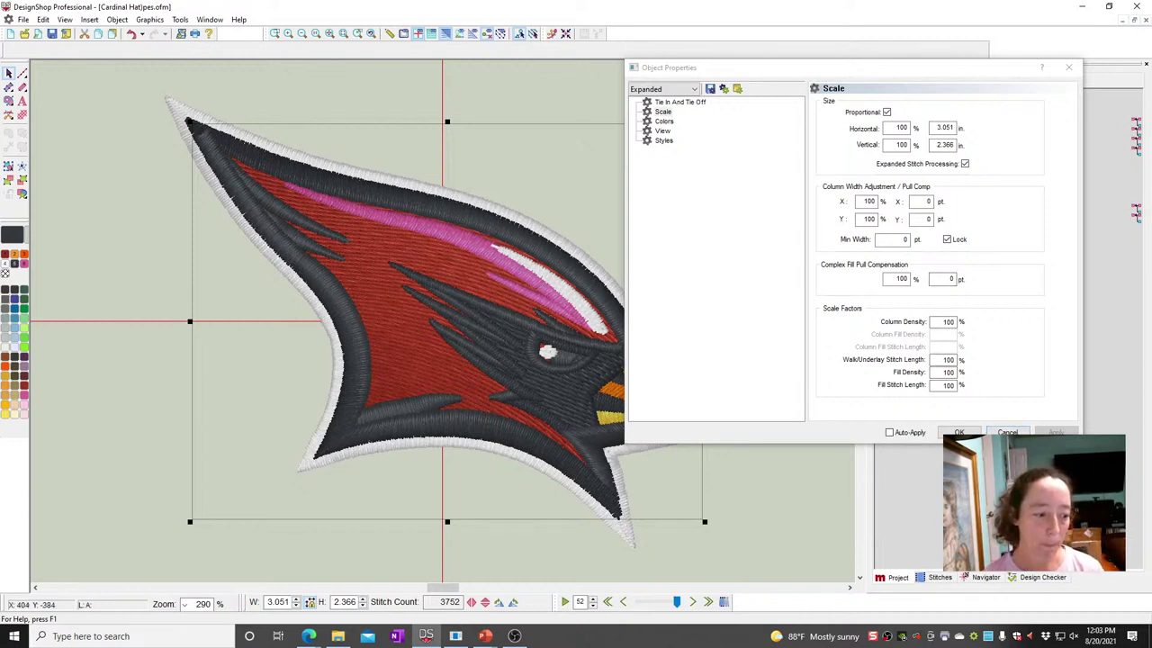
{"action": "left_click", "coordinate": [308, 636]}
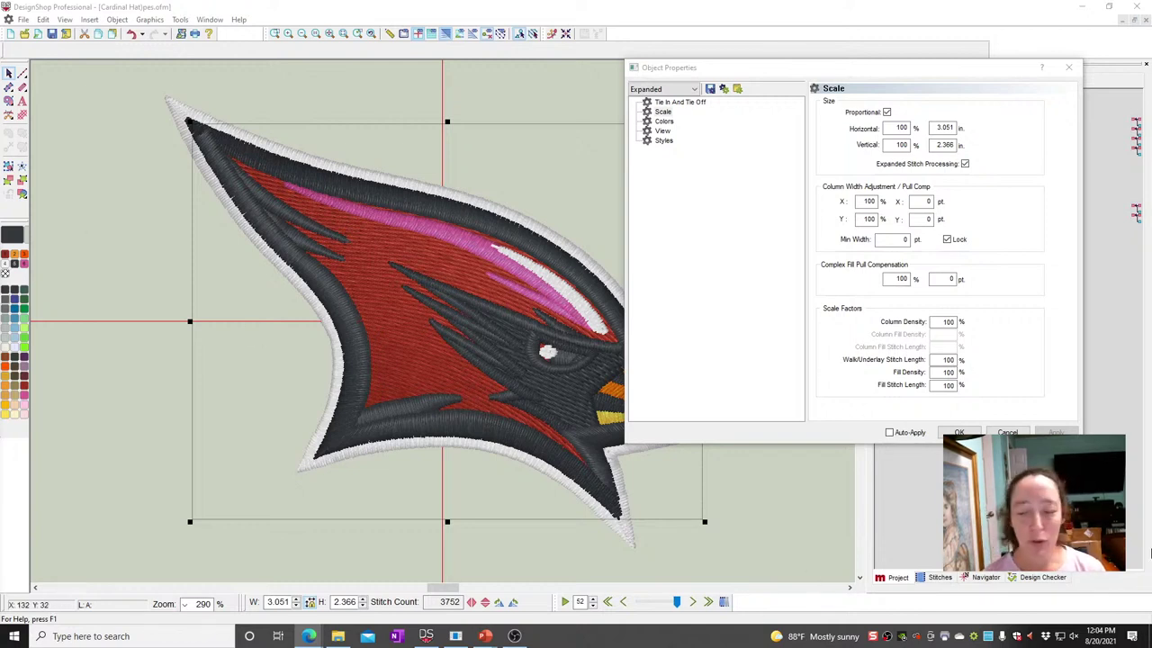
{"action": "left_click", "coordinate": [959, 433]}
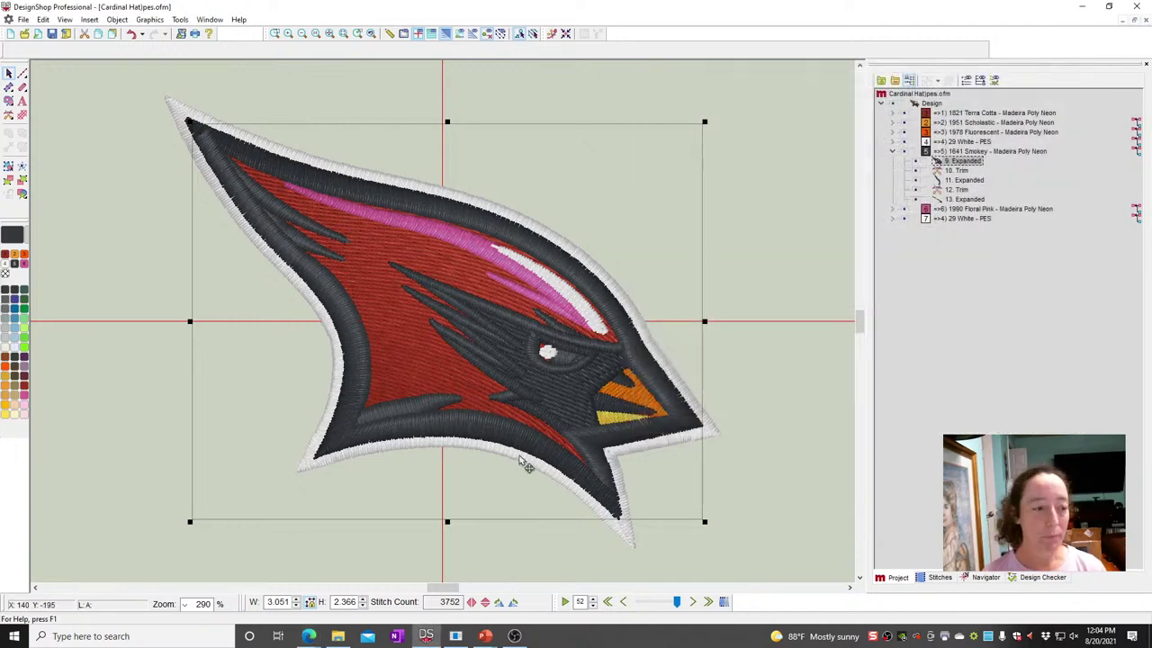
{"action": "mouse_move", "coordinate": [485, 633]}
{"action": "left_click", "coordinate": [486, 586]}
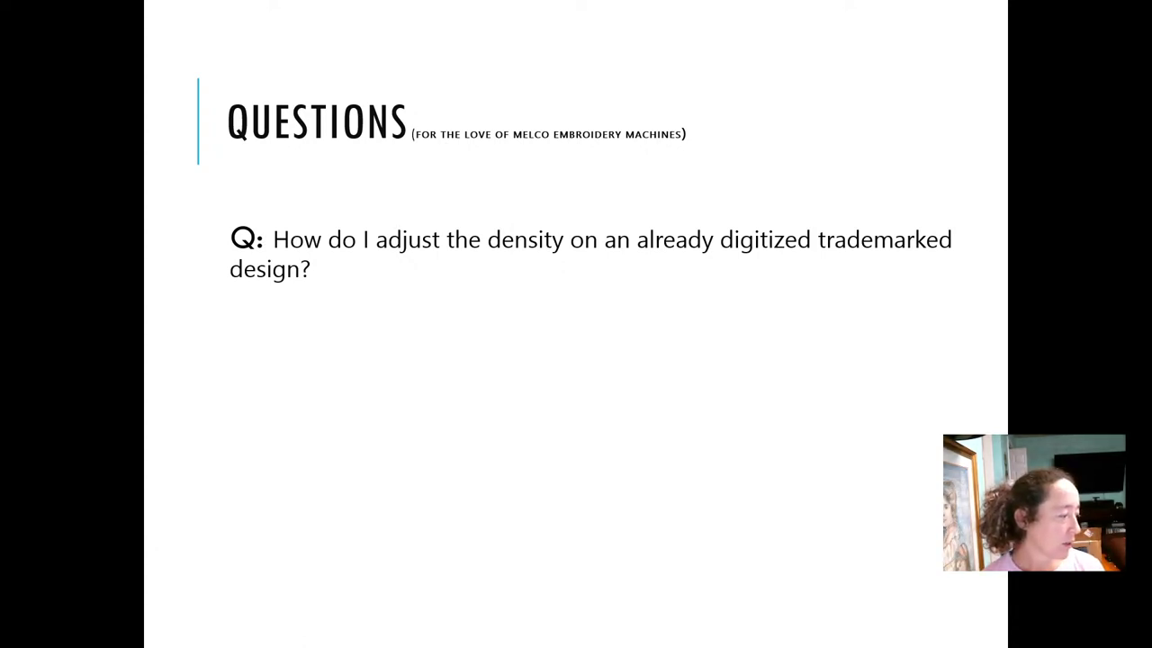
{"action": "key", "text": "alt+Tab"}
- Open the recent design "Cardinal Hat.ofm" and display the object properties of the cardinal head's large red complex fill
{"action": "left_click", "coordinate": [24, 20]}
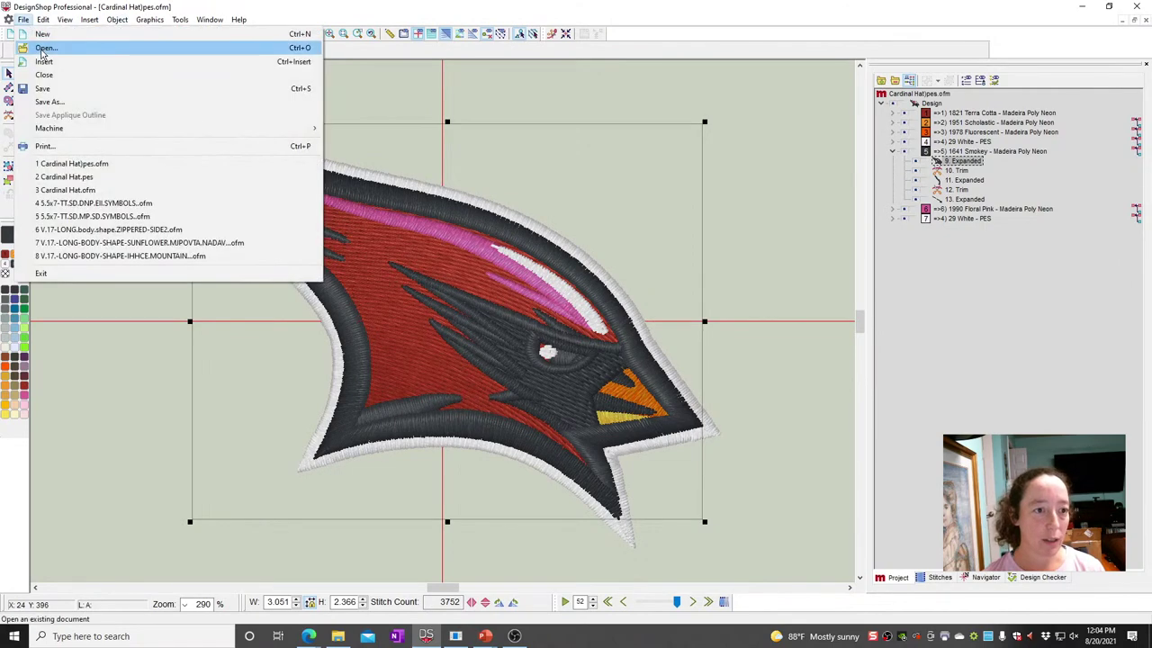
{"action": "left_click", "coordinate": [94, 193]}
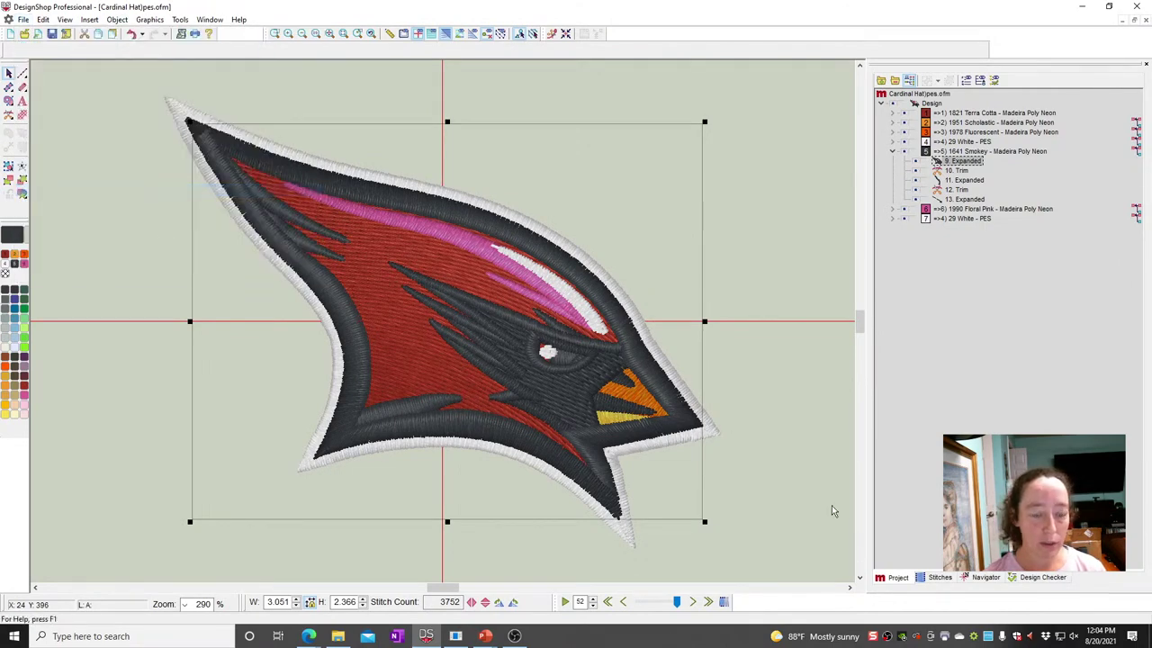
{"action": "left_click", "coordinate": [437, 339]}
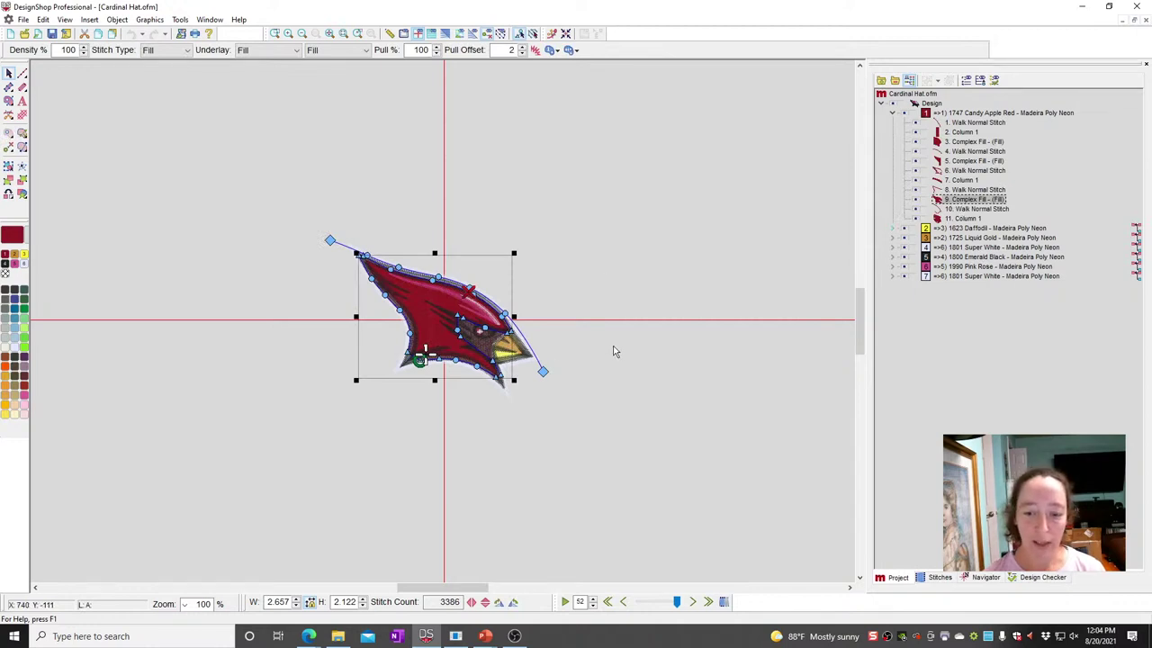
{"action": "right_click", "coordinate": [973, 205]}
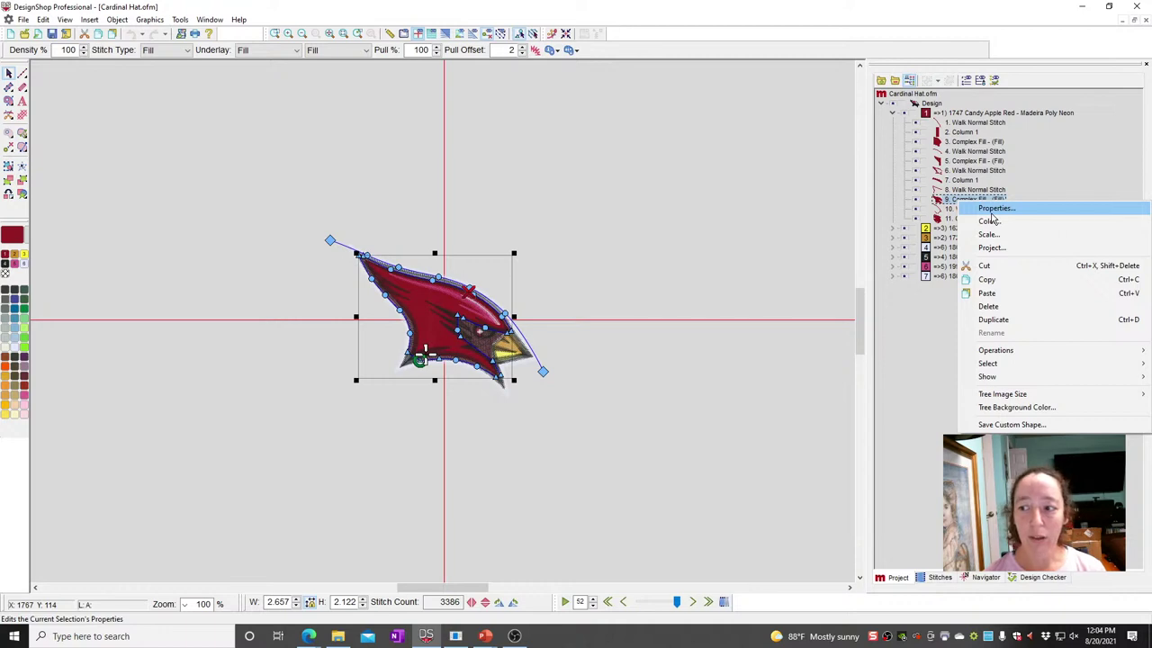
{"action": "left_click", "coordinate": [952, 204]}
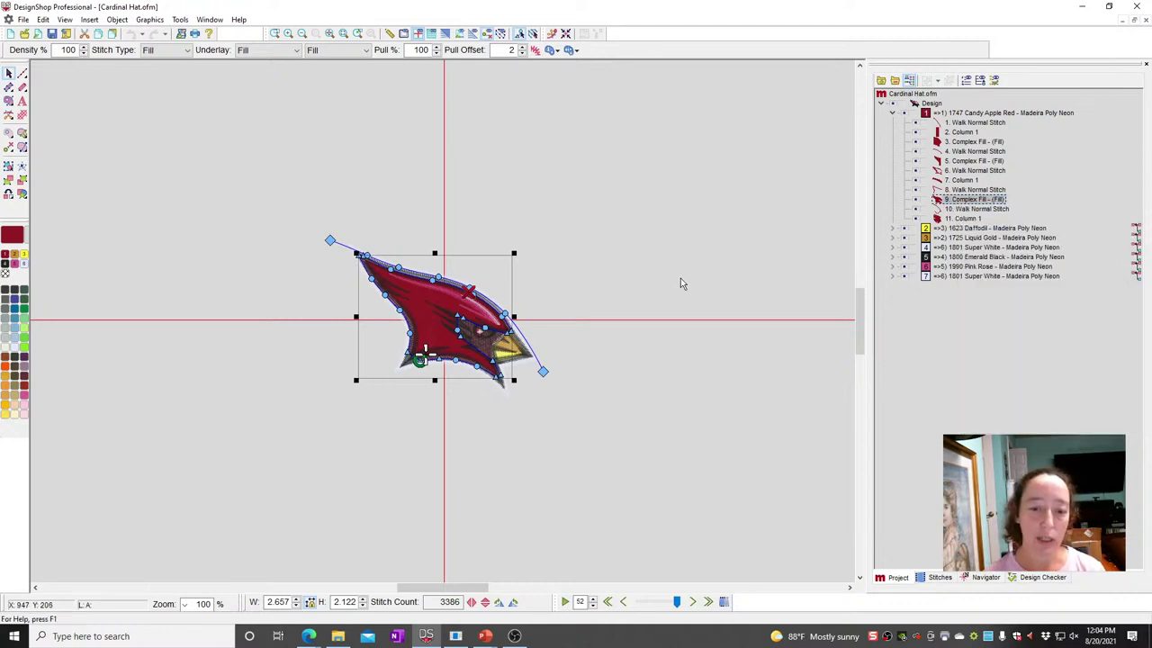
{"action": "double_click", "coordinate": [431, 316]}
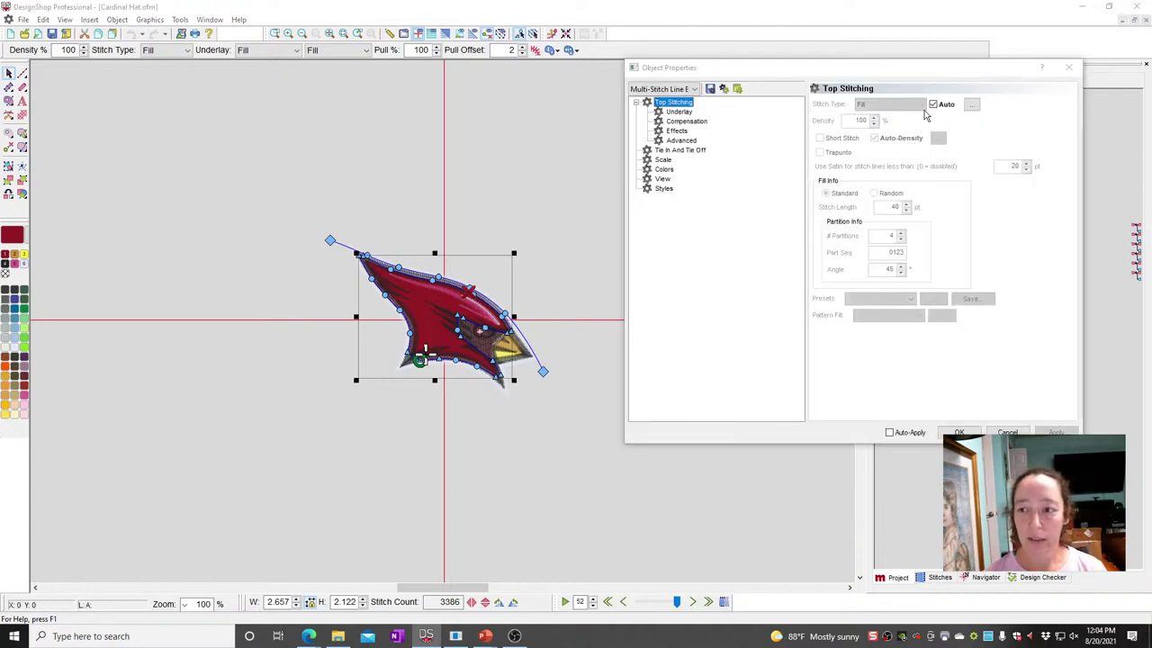
- Disable the automatic stitch type for the red fill's top stitching, and switch Auto-Density off and back on
{"action": "left_click", "coordinate": [934, 105]}
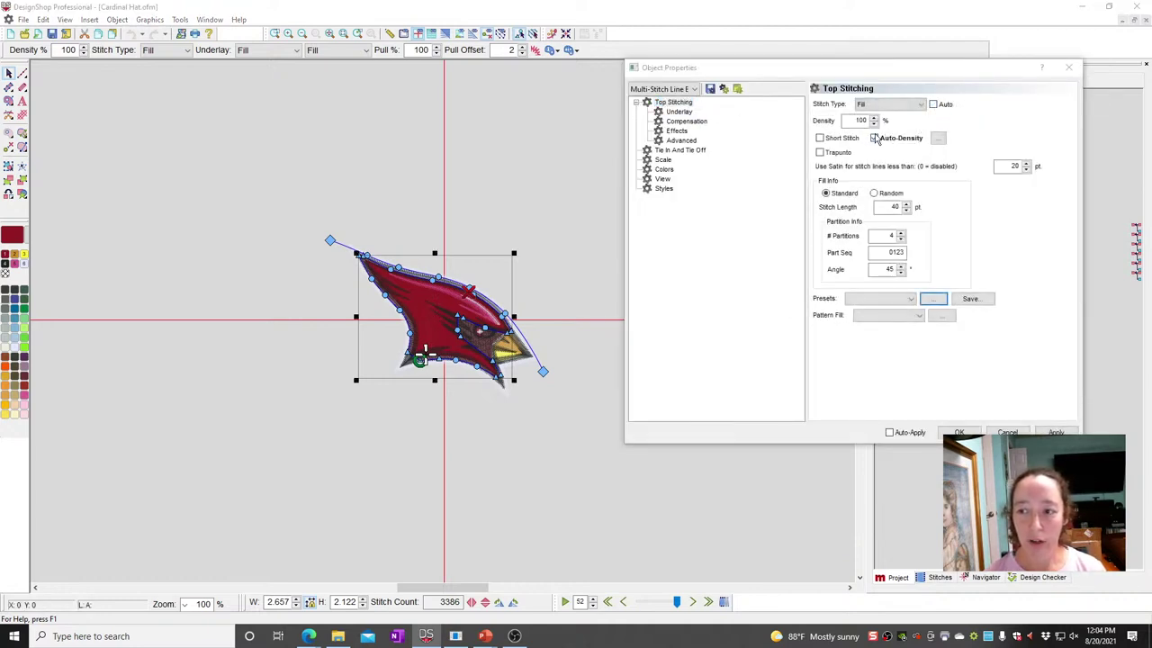
{"action": "left_click", "coordinate": [875, 138]}
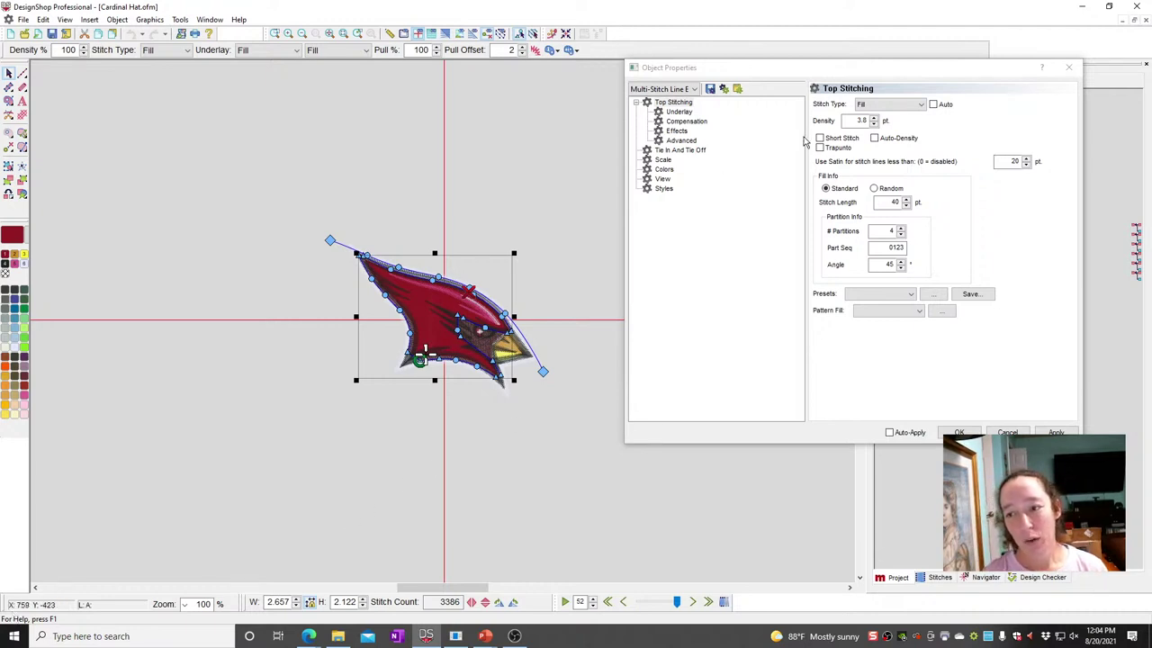
{"action": "left_click", "coordinate": [877, 140]}
{"action": "left_click", "coordinate": [875, 139]}
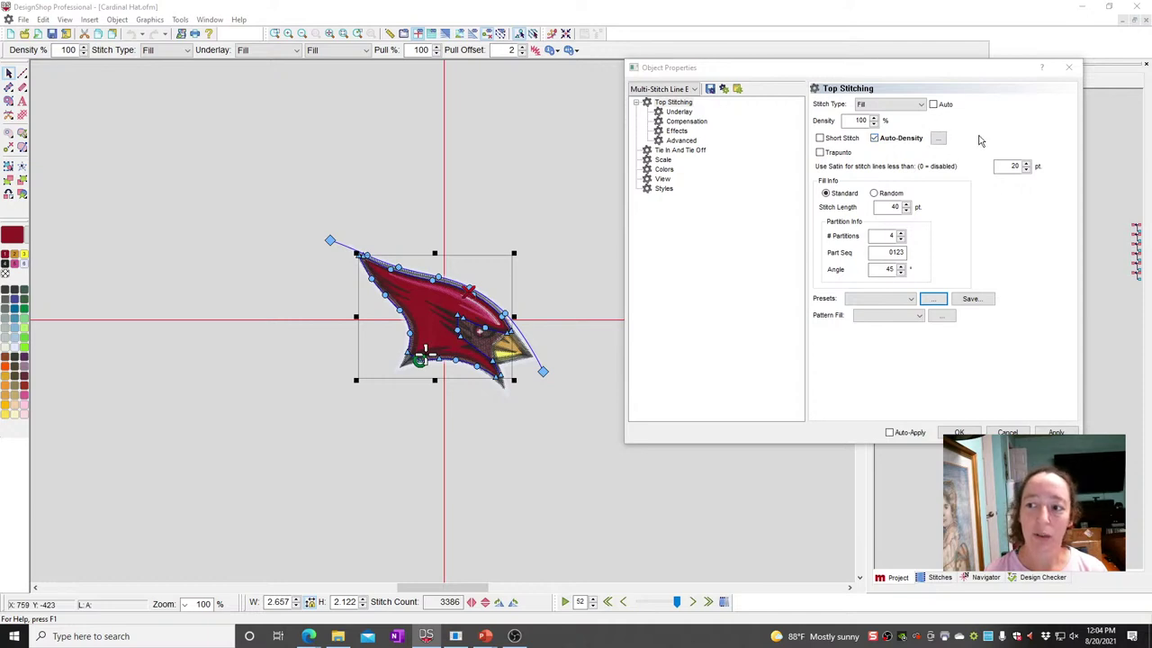
- Review the Auto-Density values per column width for the red fill and close its properties
{"action": "left_click", "coordinate": [941, 141]}
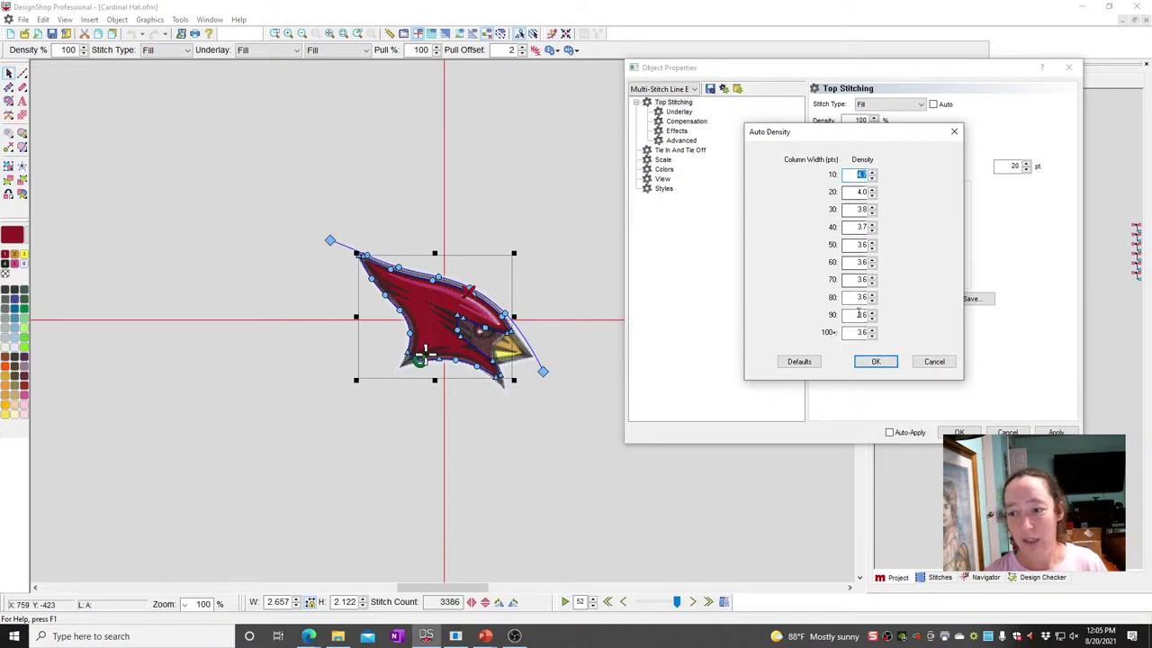
{"action": "left_click", "coordinate": [876, 361]}
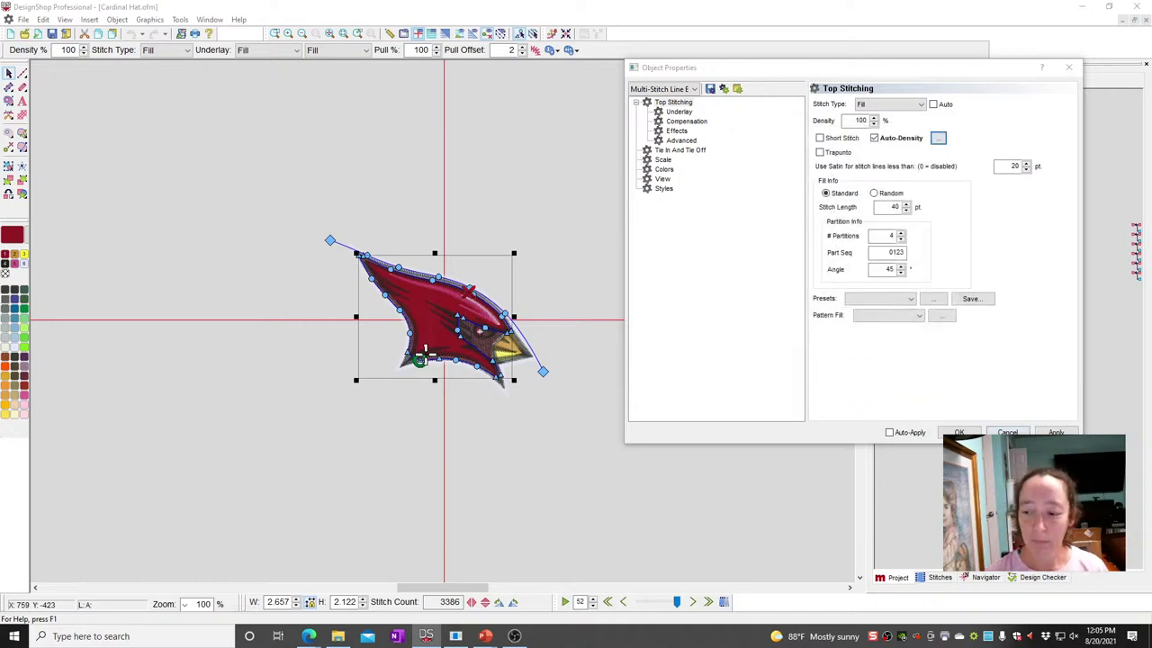
{"action": "left_click", "coordinate": [960, 432]}
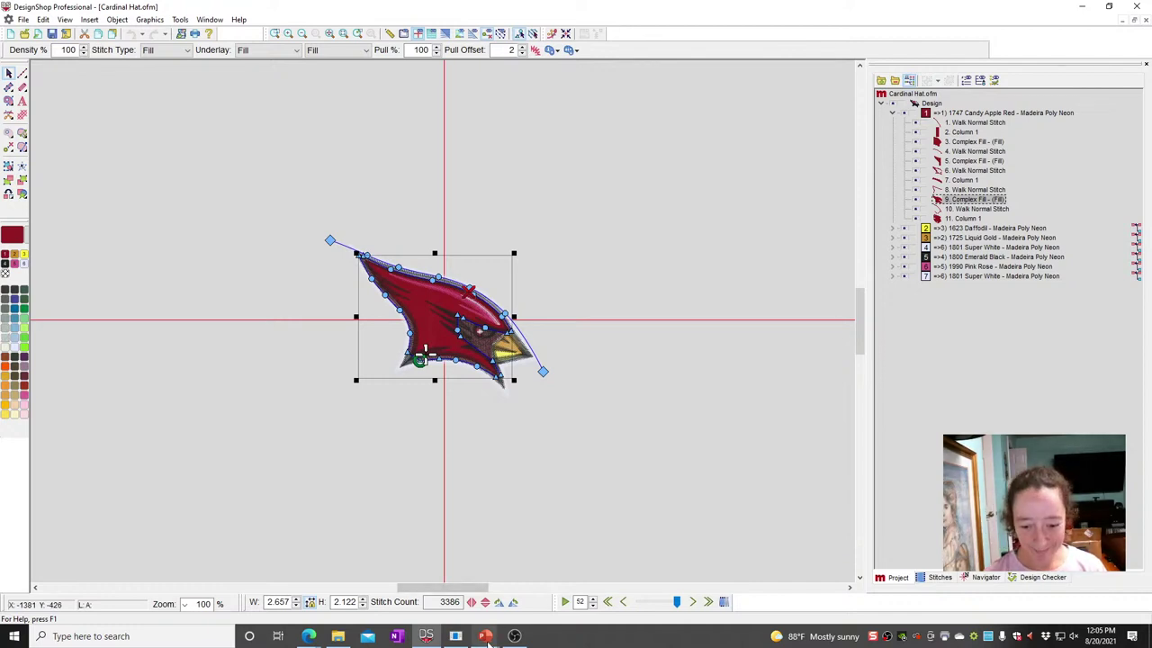
- Switch to the PowerPoint slide show and advance to the question about using DesignShop on a laptop
{"action": "mouse_move", "coordinate": [486, 633]}
{"action": "left_click", "coordinate": [517, 577]}
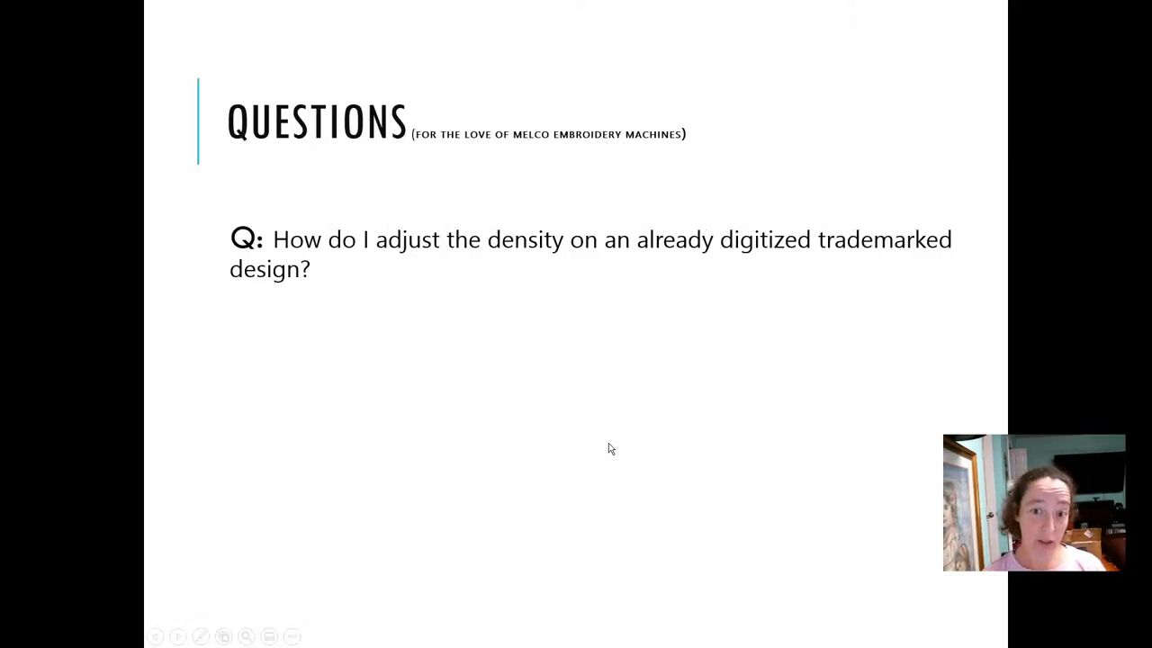
{"action": "left_click", "coordinate": [702, 414]}
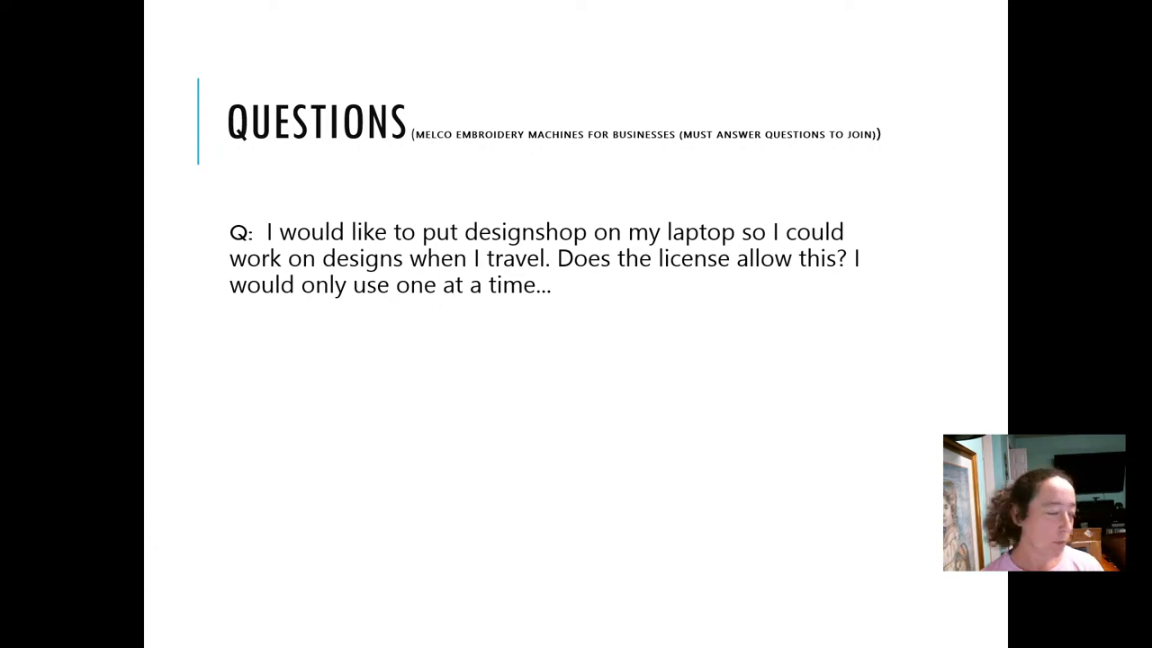
- Switch back to DesignShop, review the product deactivation option in the Security tools, and close them without changes
{"action": "key", "text": "alt+Tab"}
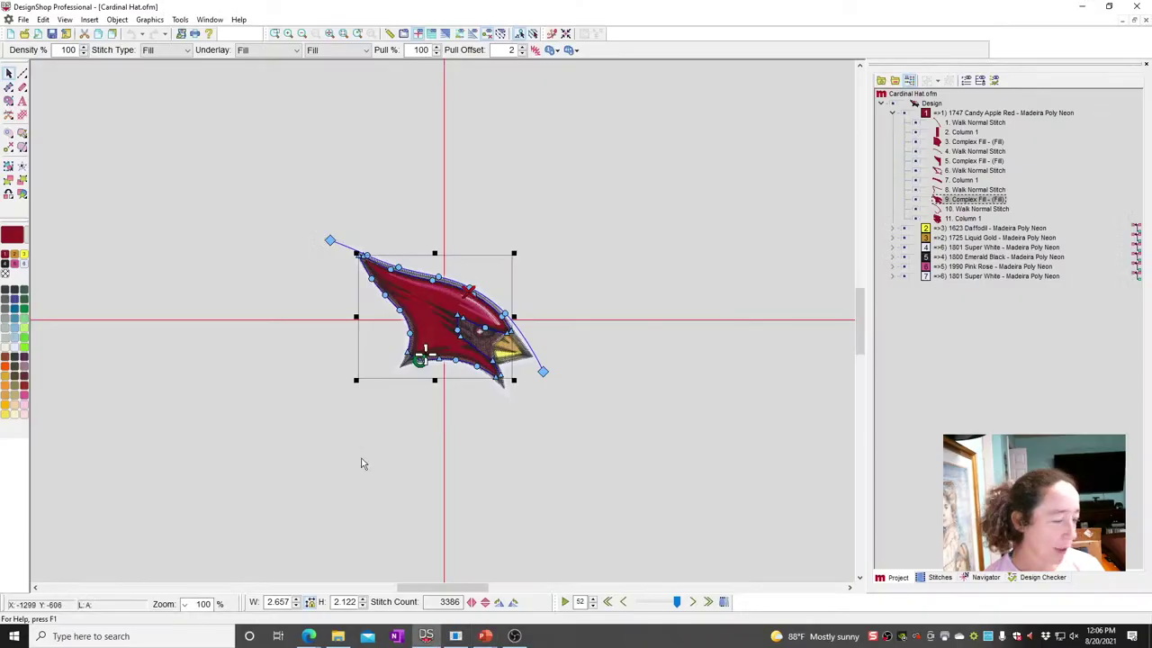
{"action": "left_click", "coordinate": [208, 20]}
{"action": "mouse_move", "coordinate": [180, 20]}
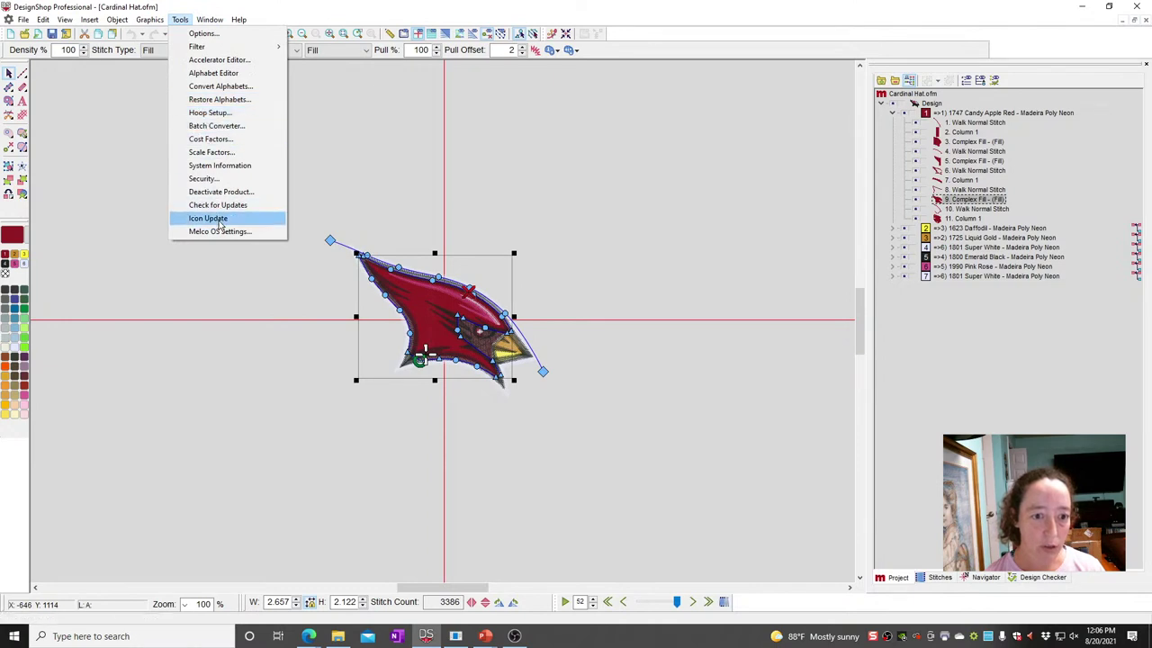
{"action": "mouse_move", "coordinate": [223, 22]}
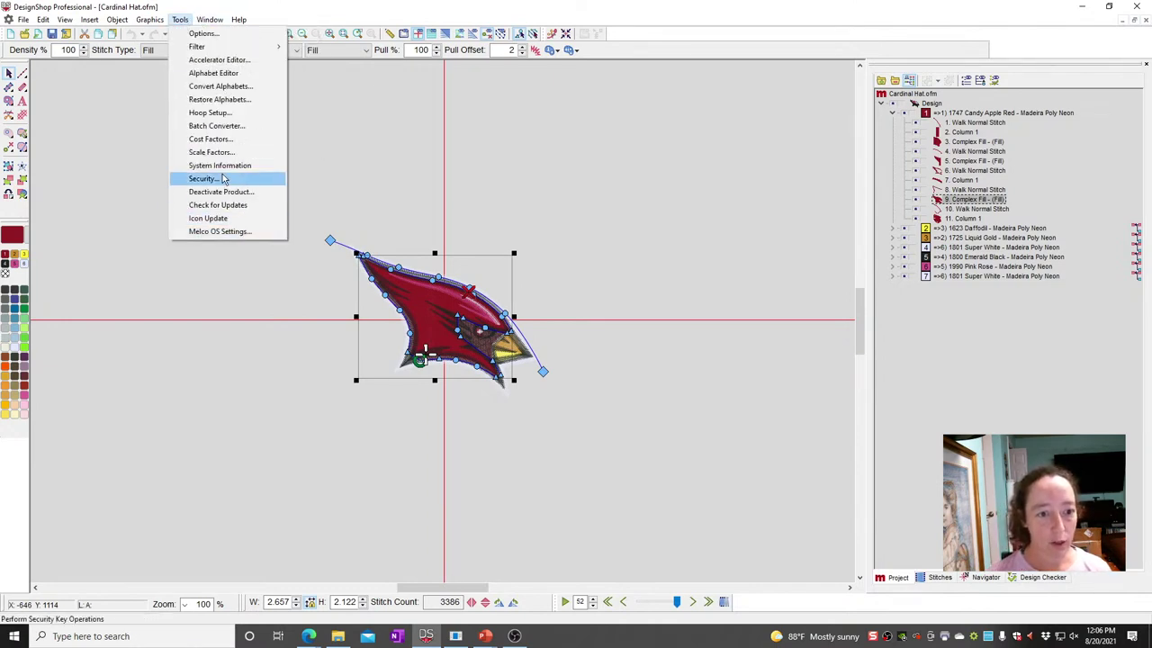
{"action": "left_click", "coordinate": [224, 179]}
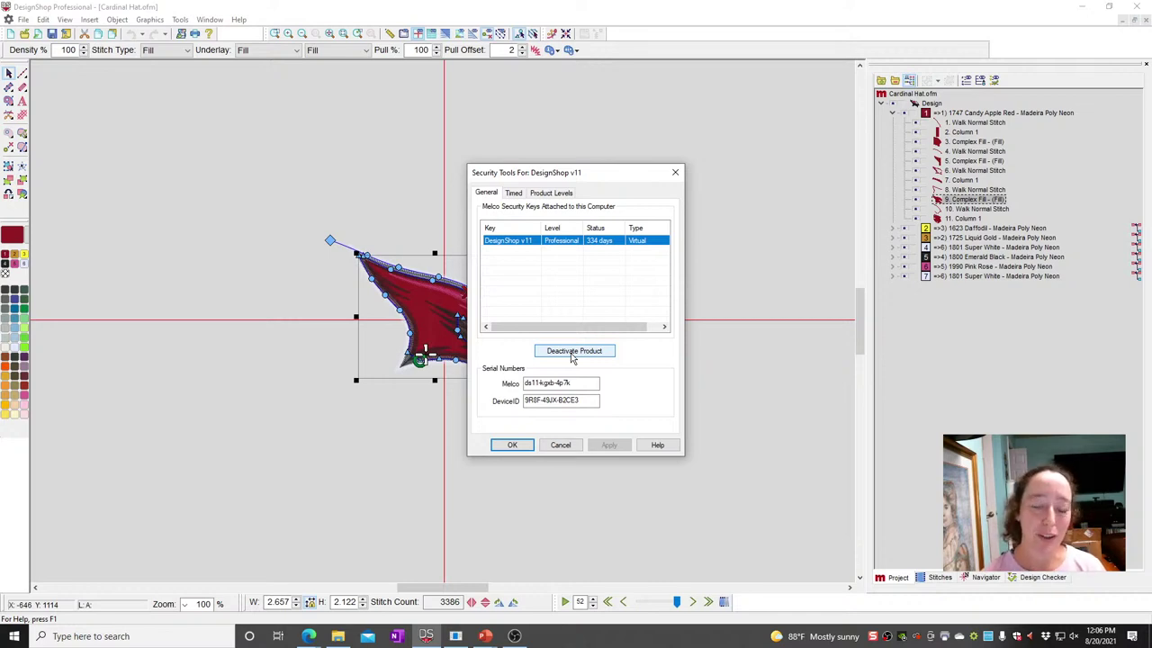
{"action": "left_click", "coordinate": [560, 447]}
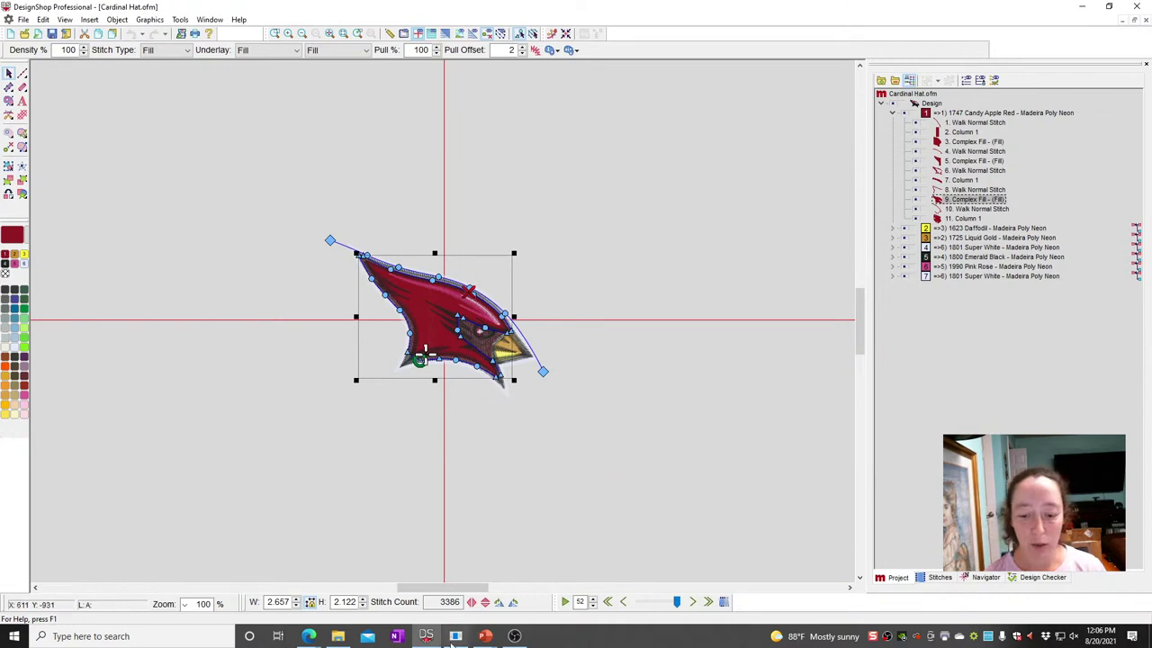
- Return to the PowerPoint slide show and advance to the questions about decorative stitches and chain stitch fonts
{"action": "left_click", "coordinate": [487, 637]}
{"action": "left_click", "coordinate": [500, 601]}
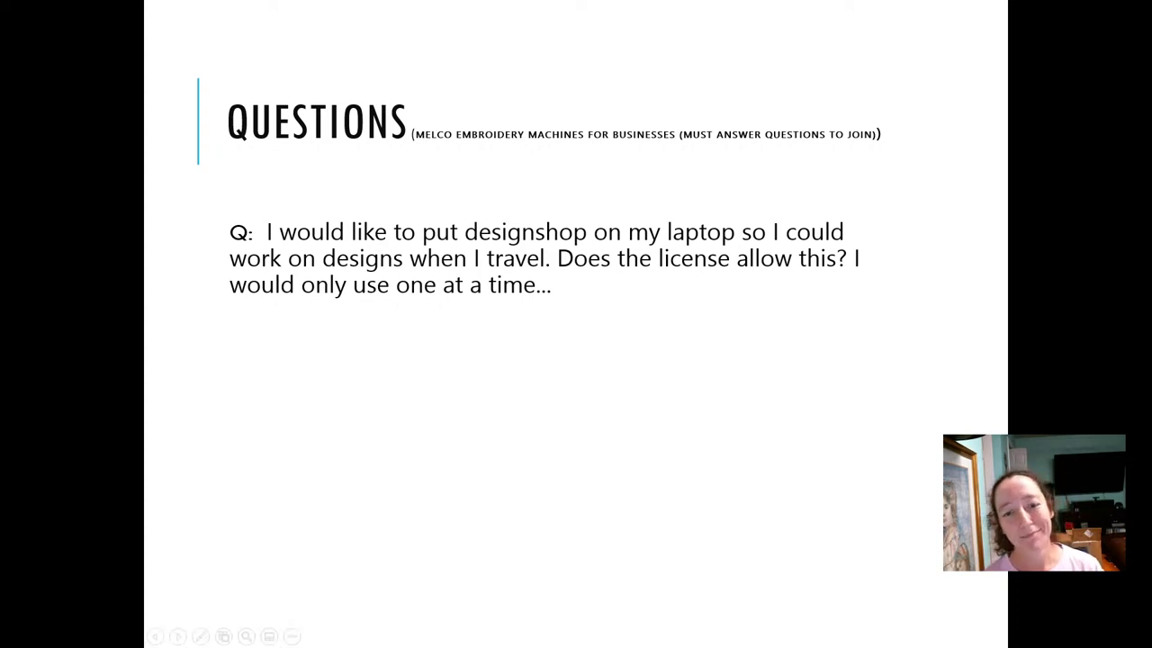
{"action": "left_click", "coordinate": [357, 402]}
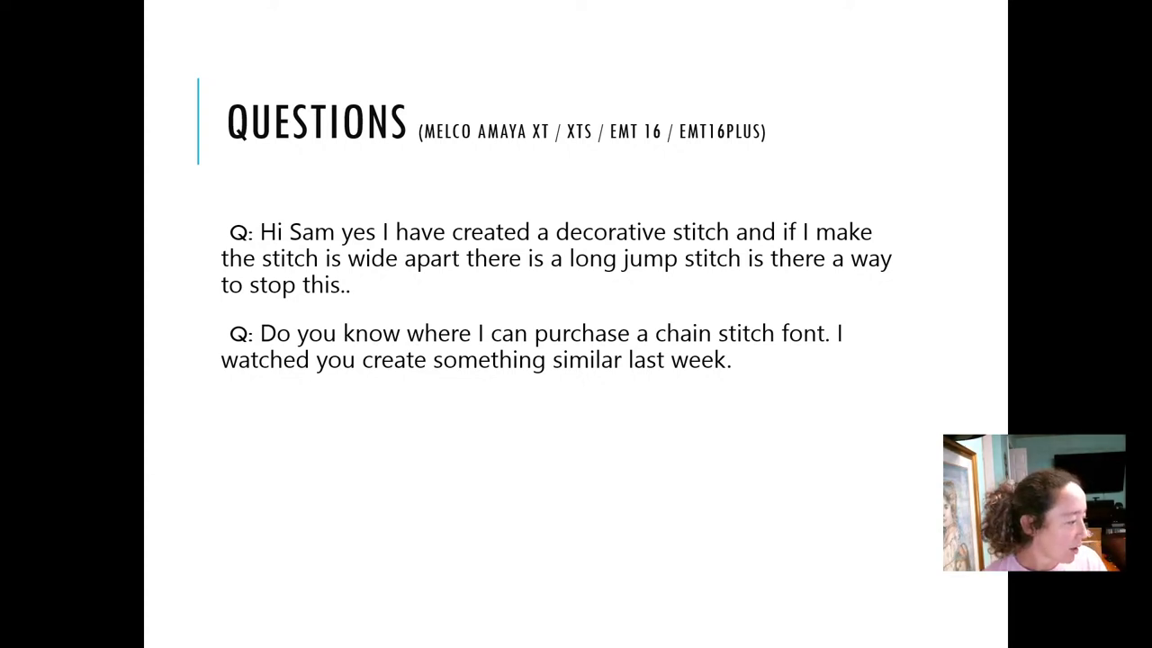
- Switch to DesignShop, create a new project and display the Decorative Stitches collection among the custom designs
{"action": "key", "text": "alt+Tab"}
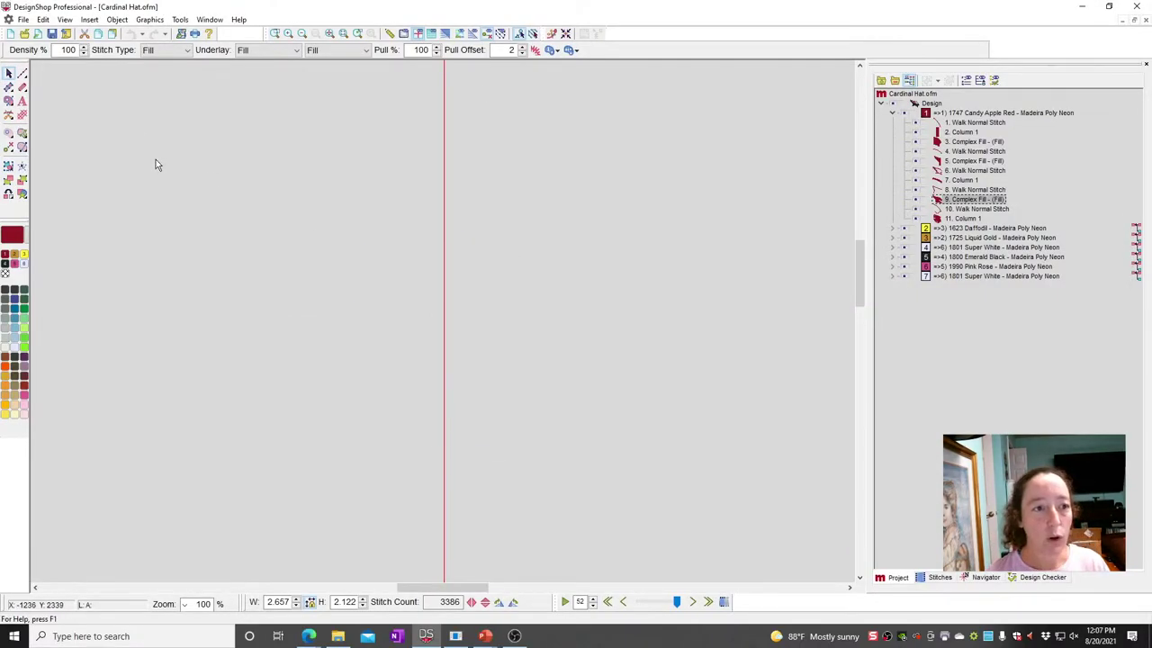
{"action": "left_click", "coordinate": [10, 33]}
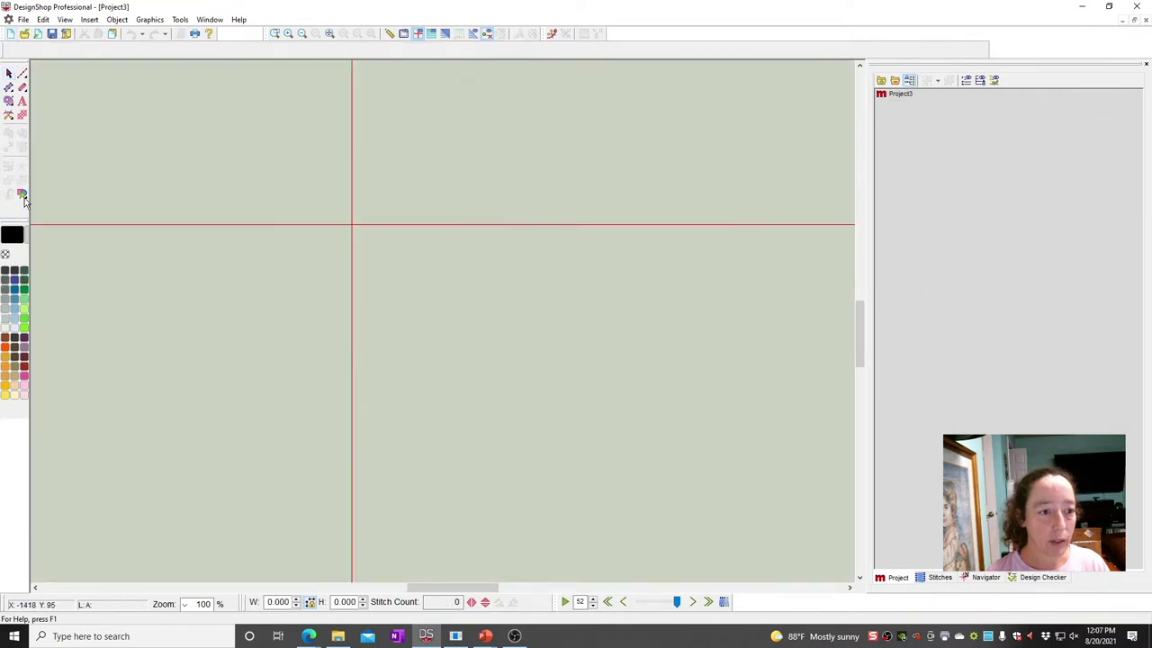
{"action": "left_click", "coordinate": [22, 192]}
{"action": "left_click", "coordinate": [63, 496]}
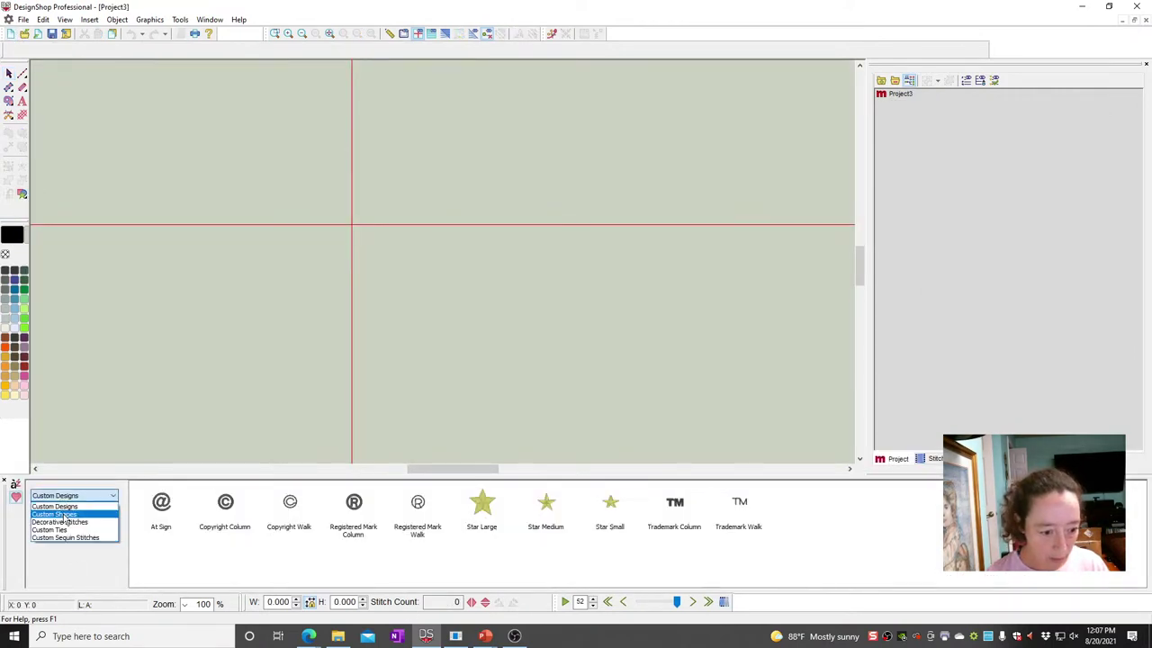
{"action": "left_click", "coordinate": [59, 522]}
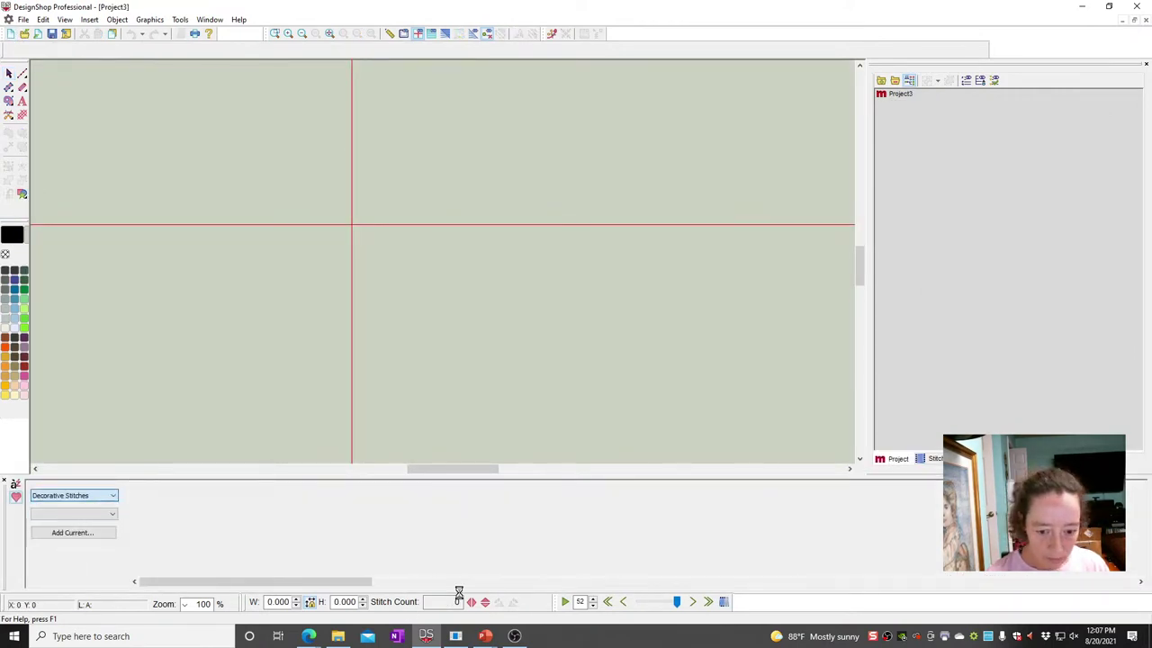
- Insert two copies of the horse decorative stitch and move the second so its start meets the first one's end
{"action": "left_click_drag", "start_coordinate": [311, 580], "coordinate": [673, 566]}
{"action": "left_click", "coordinate": [696, 502]}
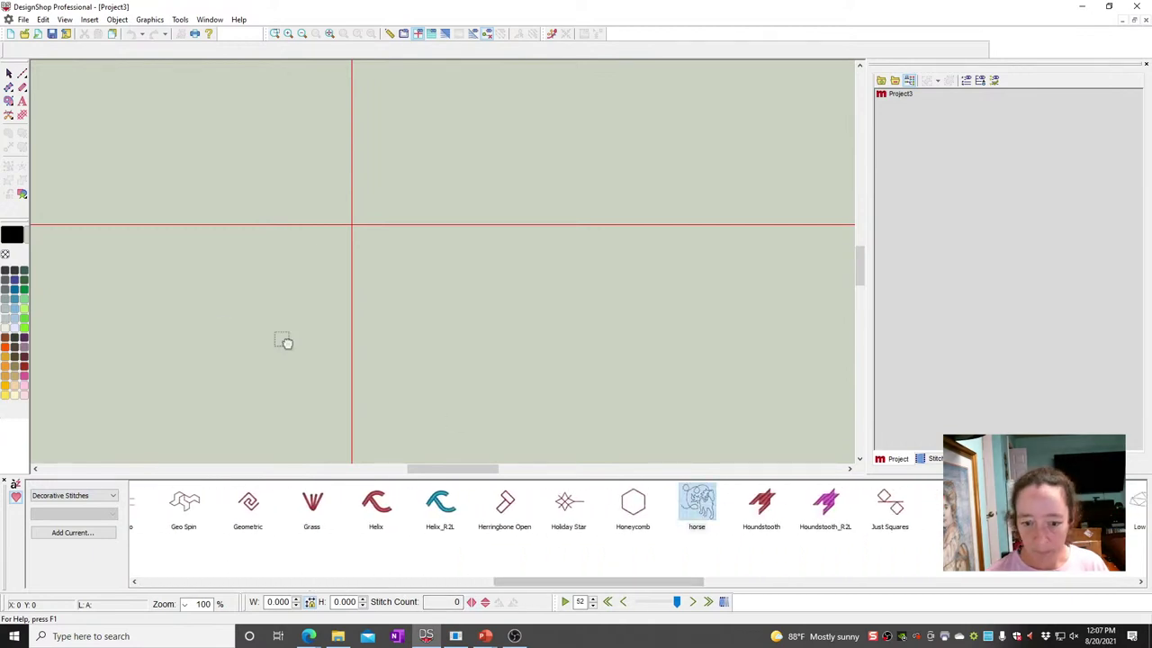
{"action": "left_click", "coordinate": [208, 285]}
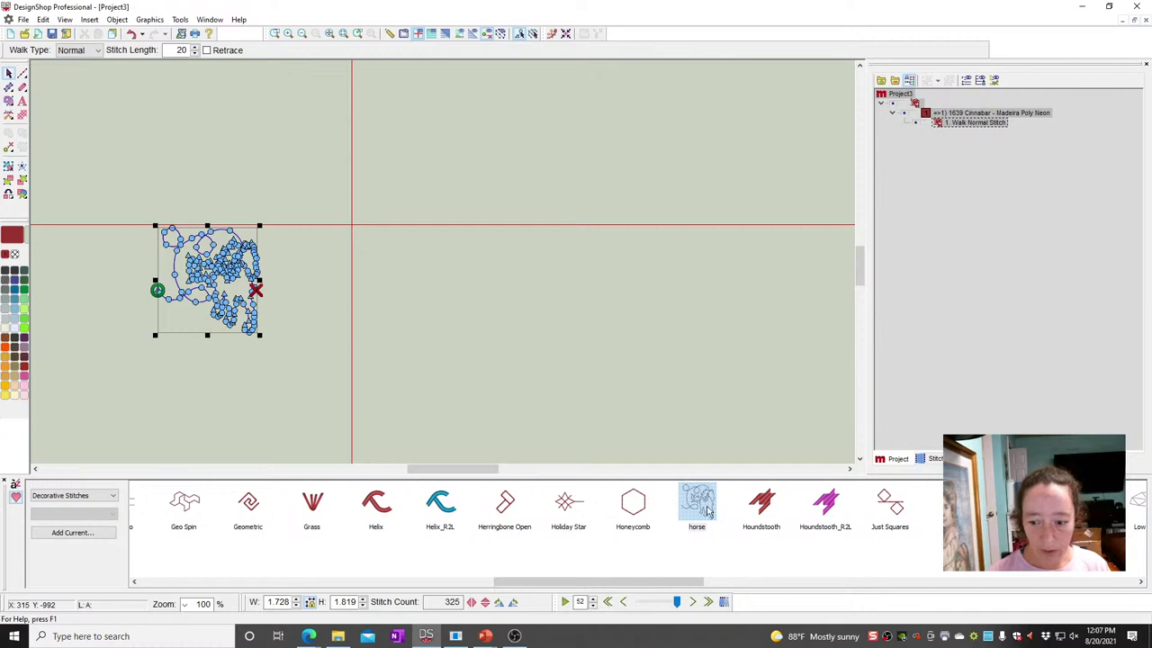
{"action": "left_click", "coordinate": [383, 286]}
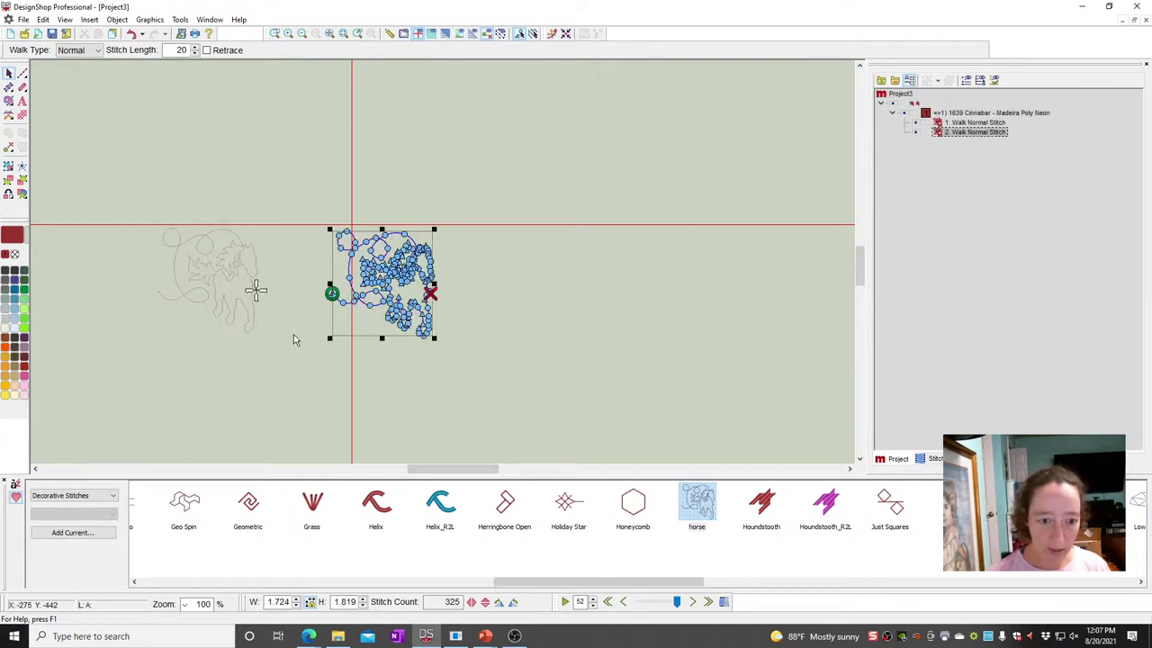
{"action": "left_click", "coordinate": [286, 416]}
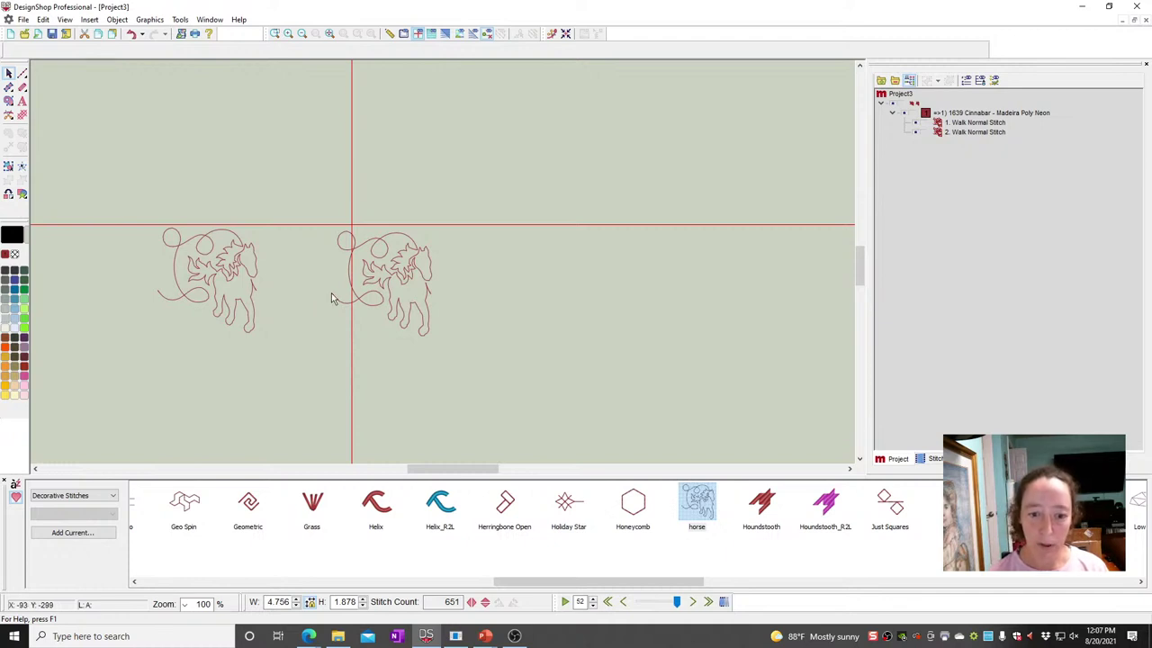
{"action": "left_click_drag", "start_coordinate": [408, 281], "coordinate": [257, 289]}
{"action": "left_click", "coordinate": [535, 387]}
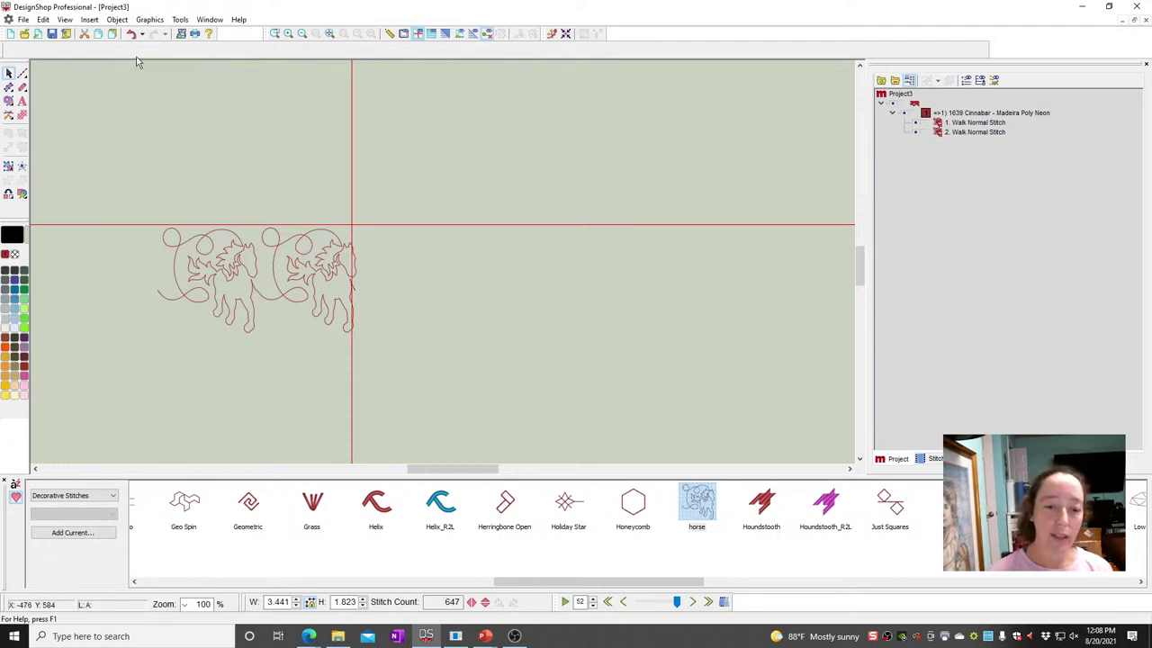
- Review the Tie In And Tie Off properties of the second horse and cancel without changes
{"action": "left_click", "coordinate": [279, 302]}
{"action": "right_click", "coordinate": [266, 272]}
{"action": "left_click", "coordinate": [297, 279]}
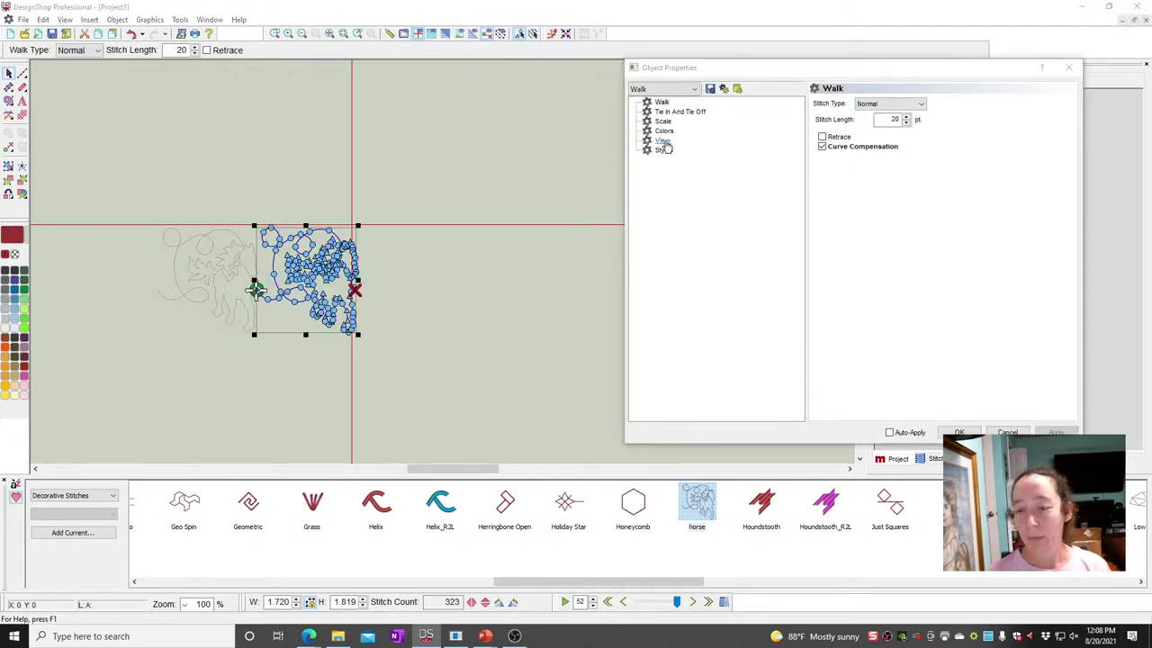
{"action": "left_click", "coordinate": [662, 142]}
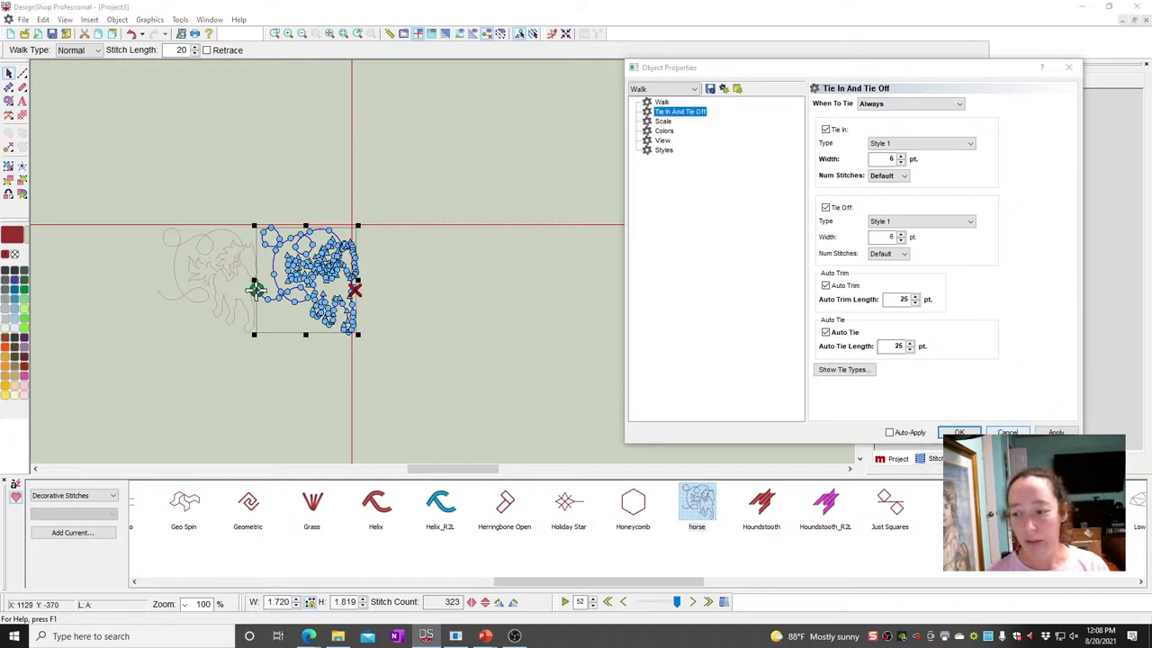
{"action": "left_click", "coordinate": [1011, 432]}
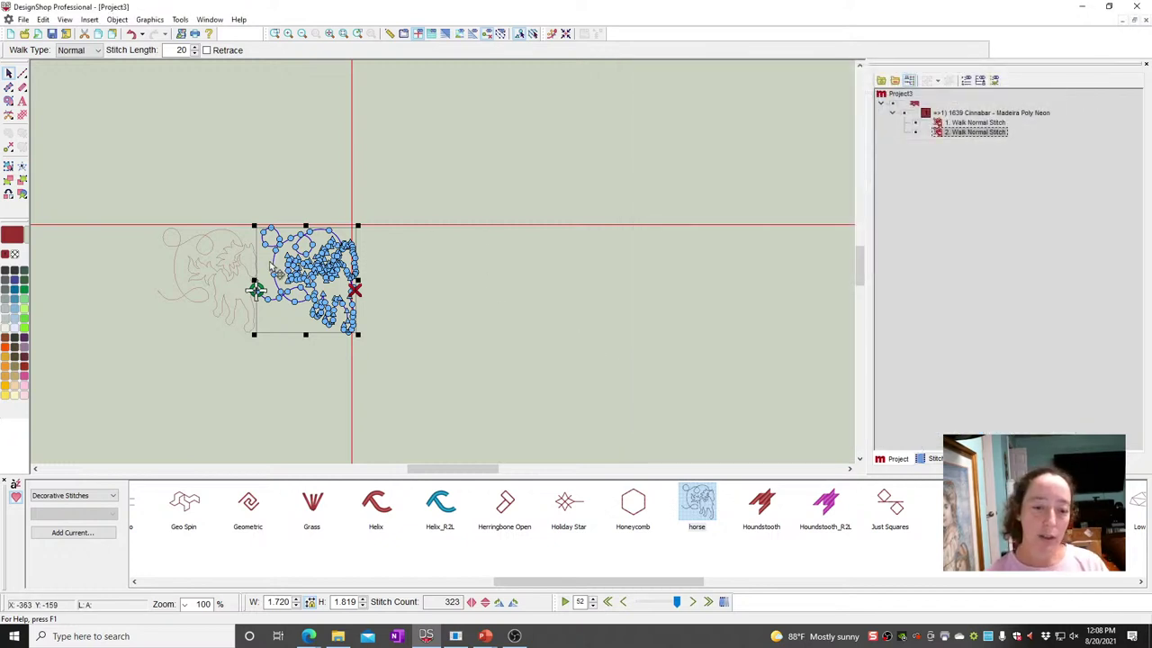
- Reopen the second horse's Tie In And Tie Off properties and review the Auto Trim length
{"action": "double_click", "coordinate": [257, 288]}
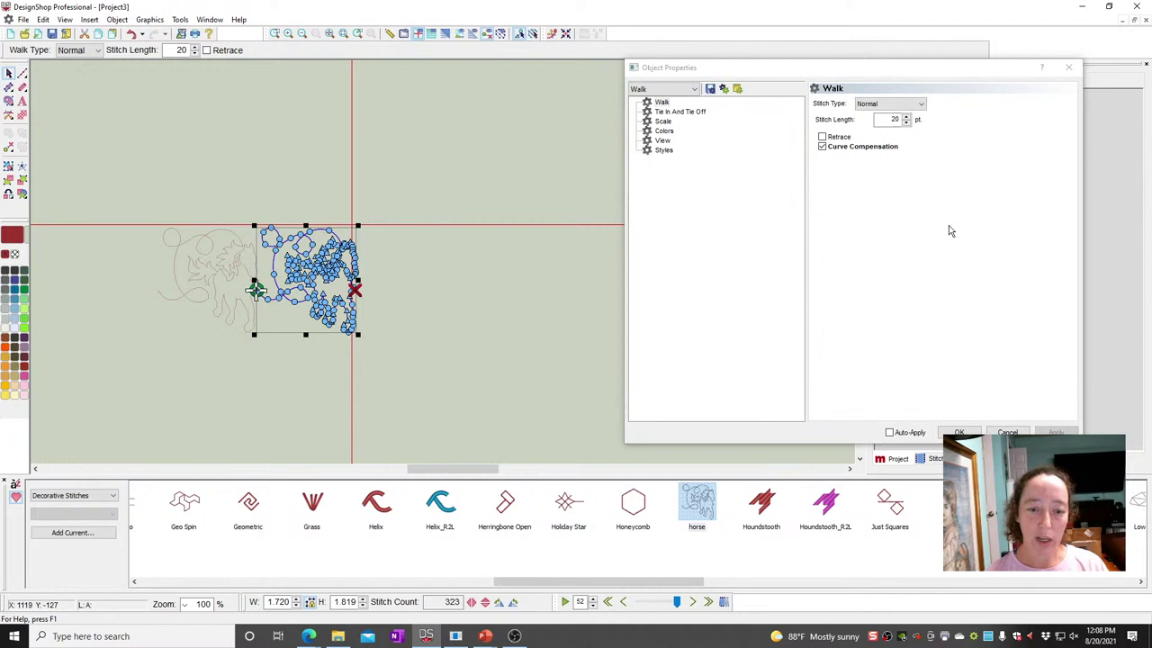
{"action": "left_click", "coordinate": [677, 112]}
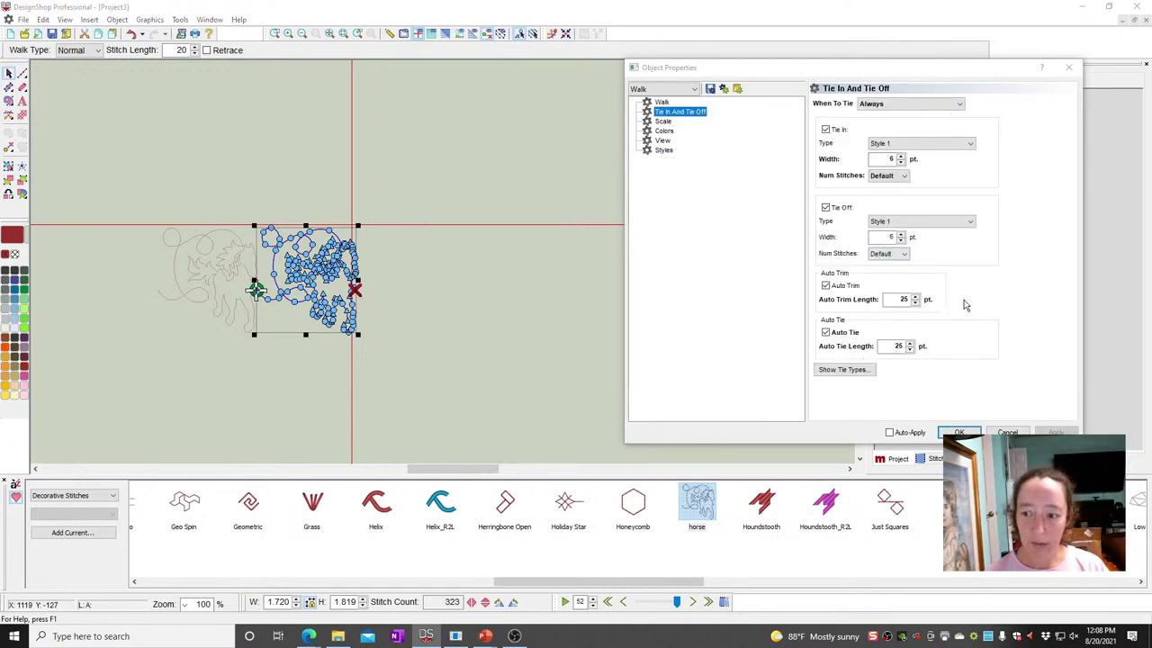
{"action": "left_click", "coordinate": [47, 427]}
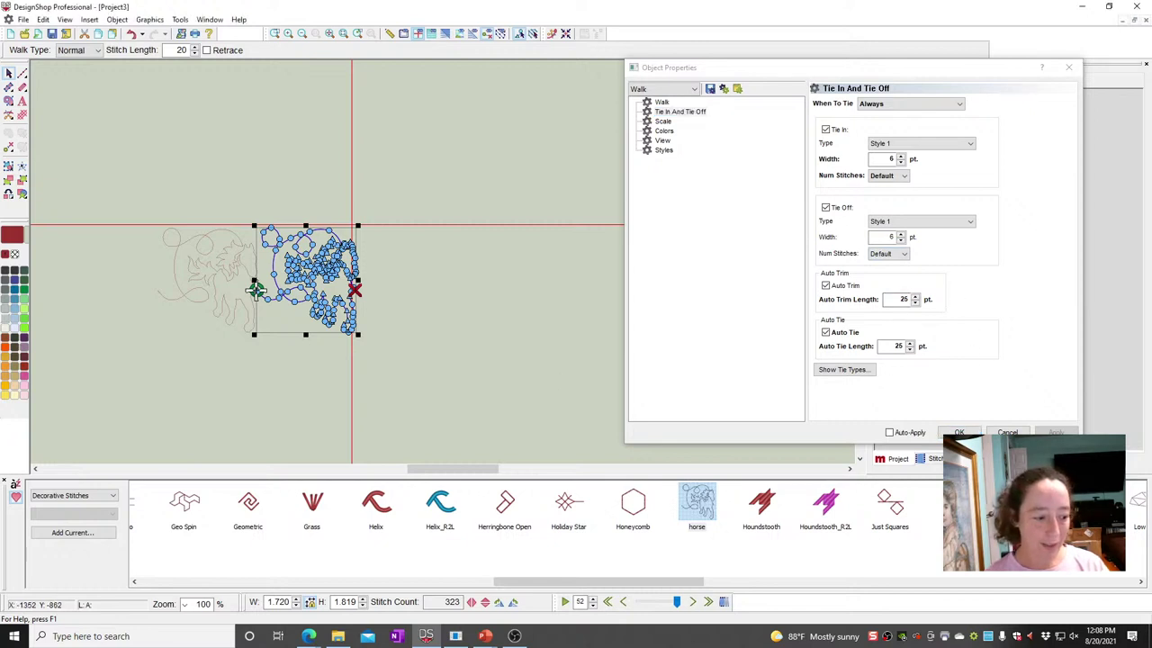
{"action": "double_click", "coordinate": [900, 299]}
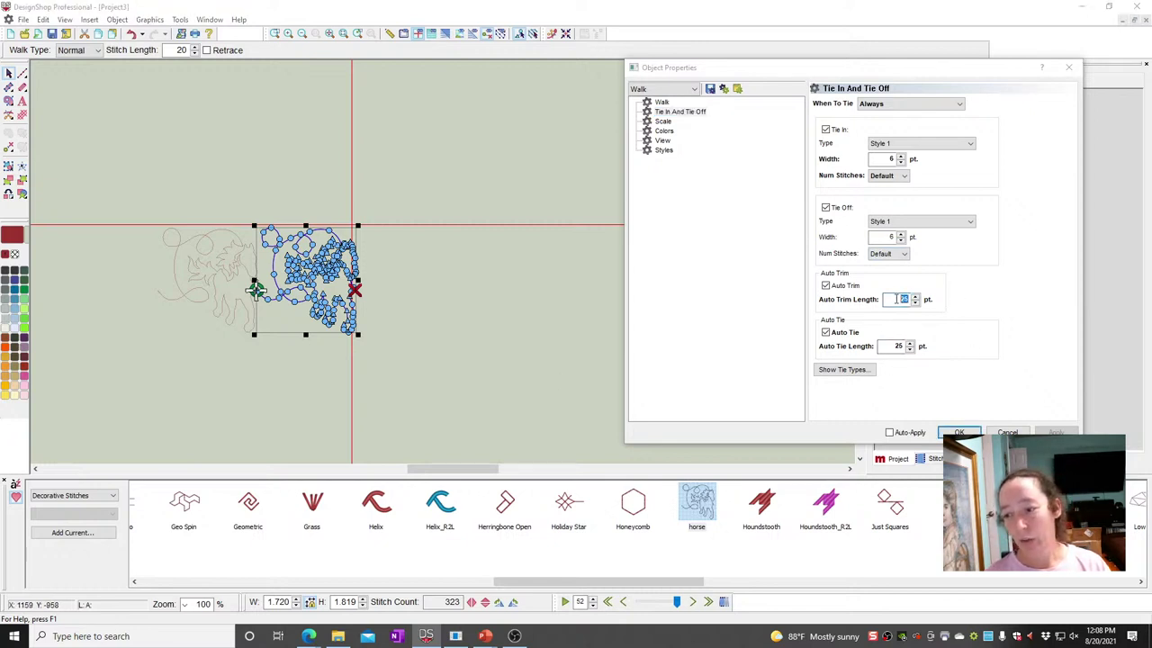
{"action": "left_click", "coordinate": [463, 352]}
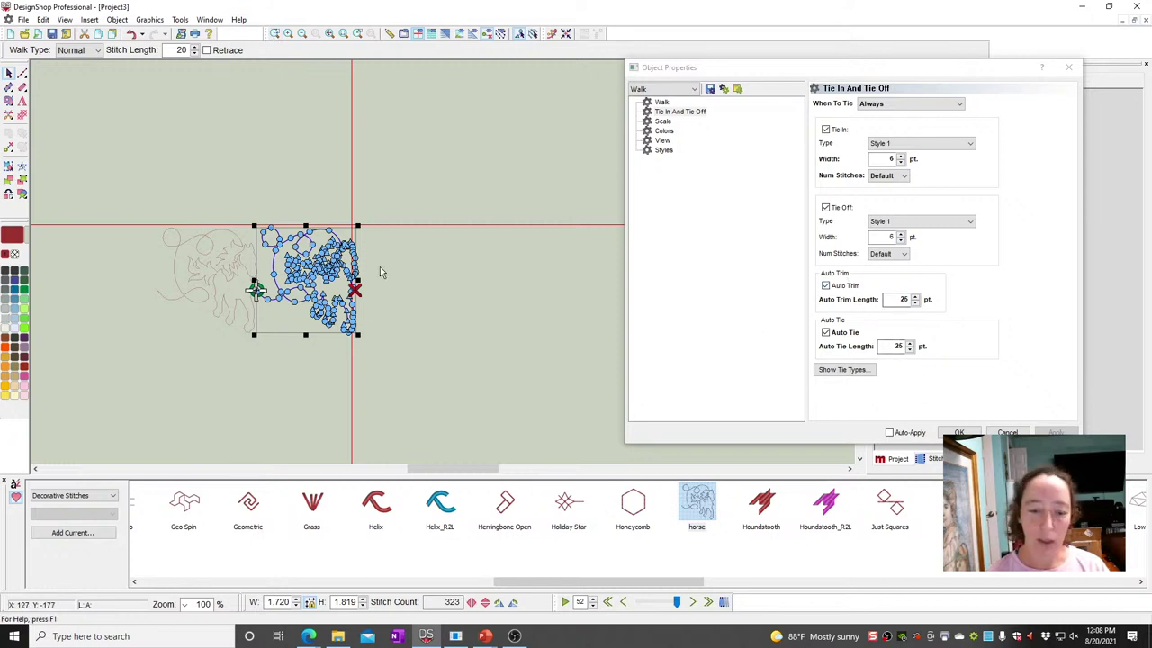
- Examine the junction between the two horses up close and close the object properties without changes
{"action": "left_click_drag", "start_coordinate": [232, 265], "coordinate": [306, 320]}
{"action": "left_click_drag", "start_coordinate": [256, 288], "coordinate": [257, 290]}
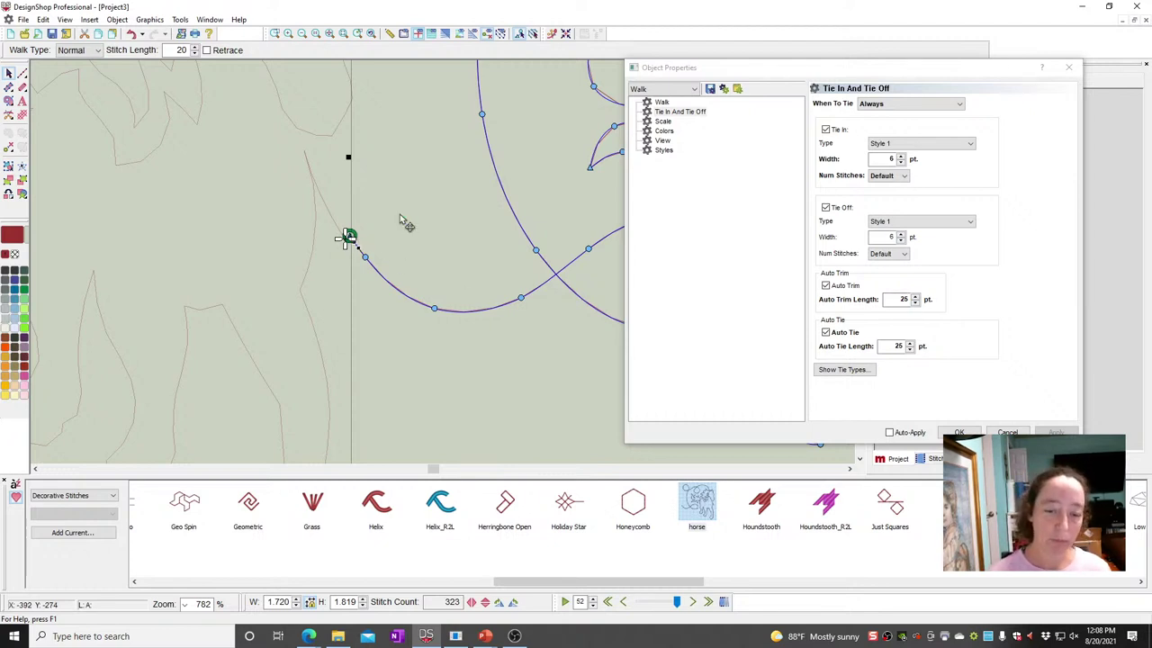
{"action": "left_click", "coordinate": [1008, 432]}
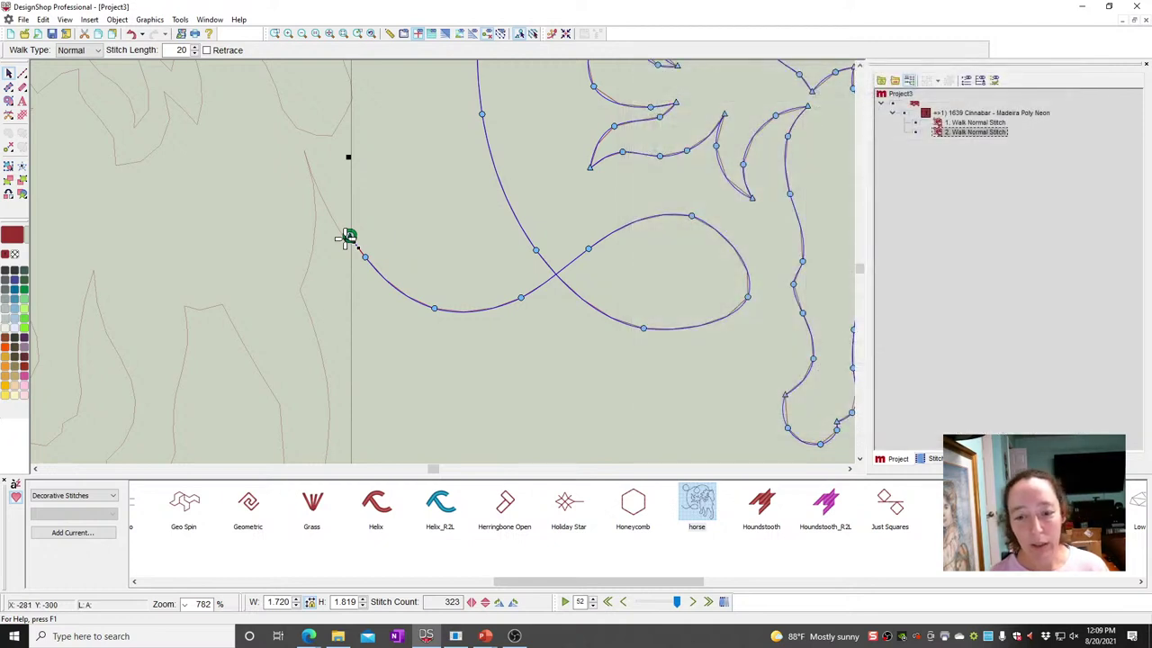
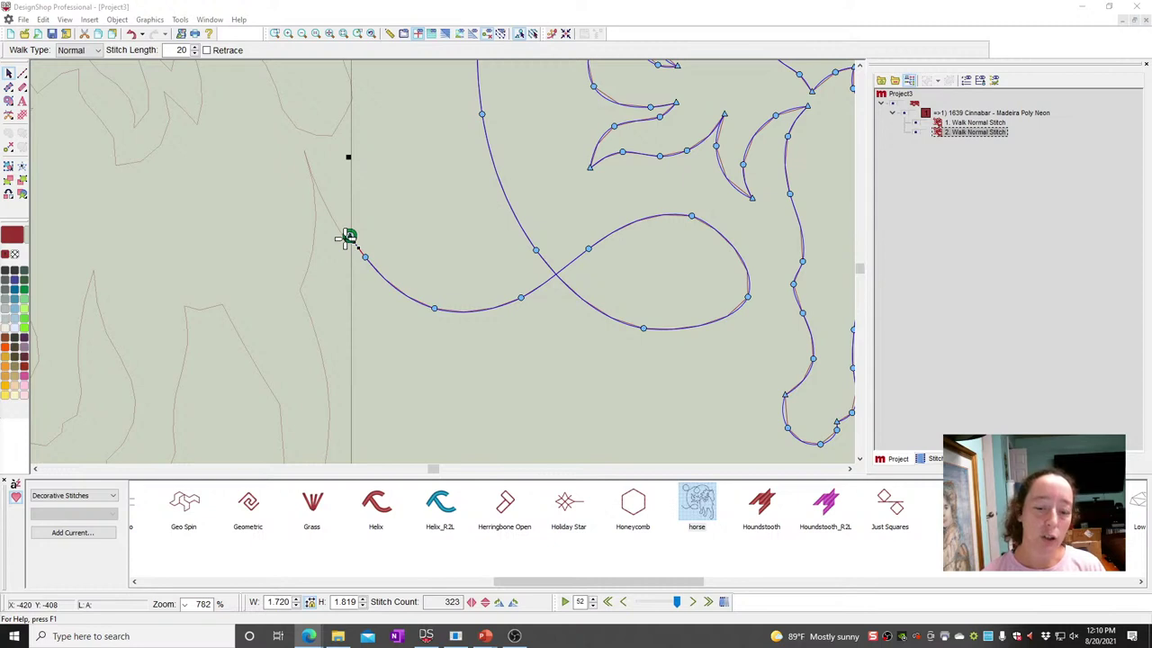
- Switch to the maximized Edge browser on the Melco Tech site and open the Hoop Installation Program article for the Melco Fast Clamp
{"action": "mouse_move", "coordinate": [345, 636]}
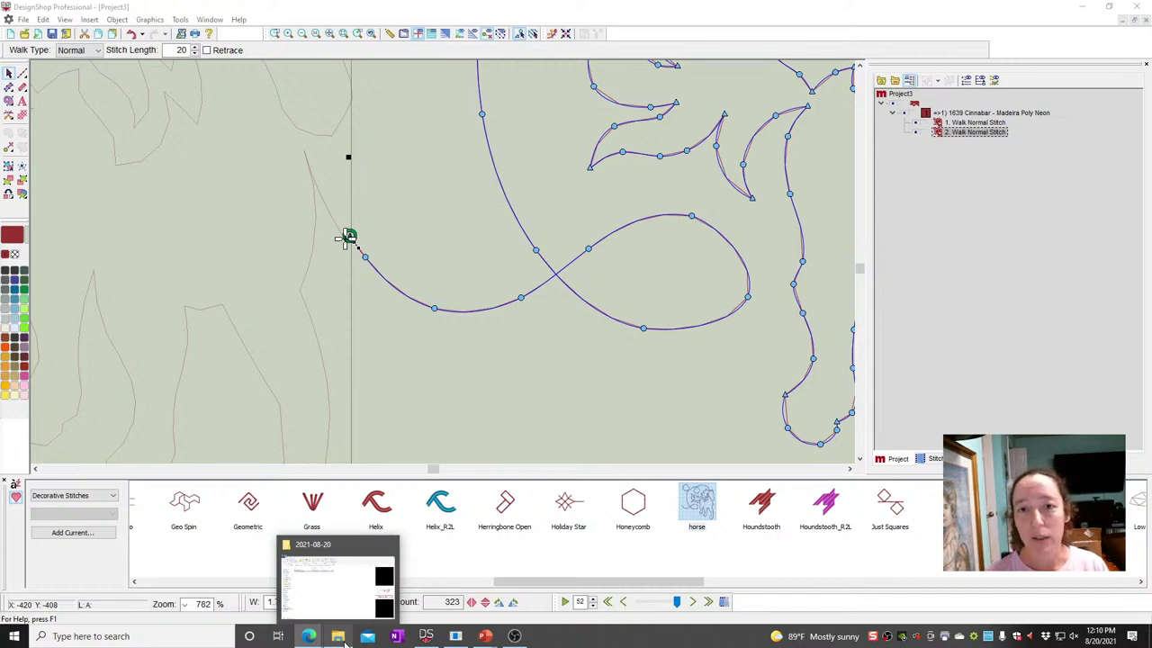
{"action": "mouse_move", "coordinate": [309, 636]}
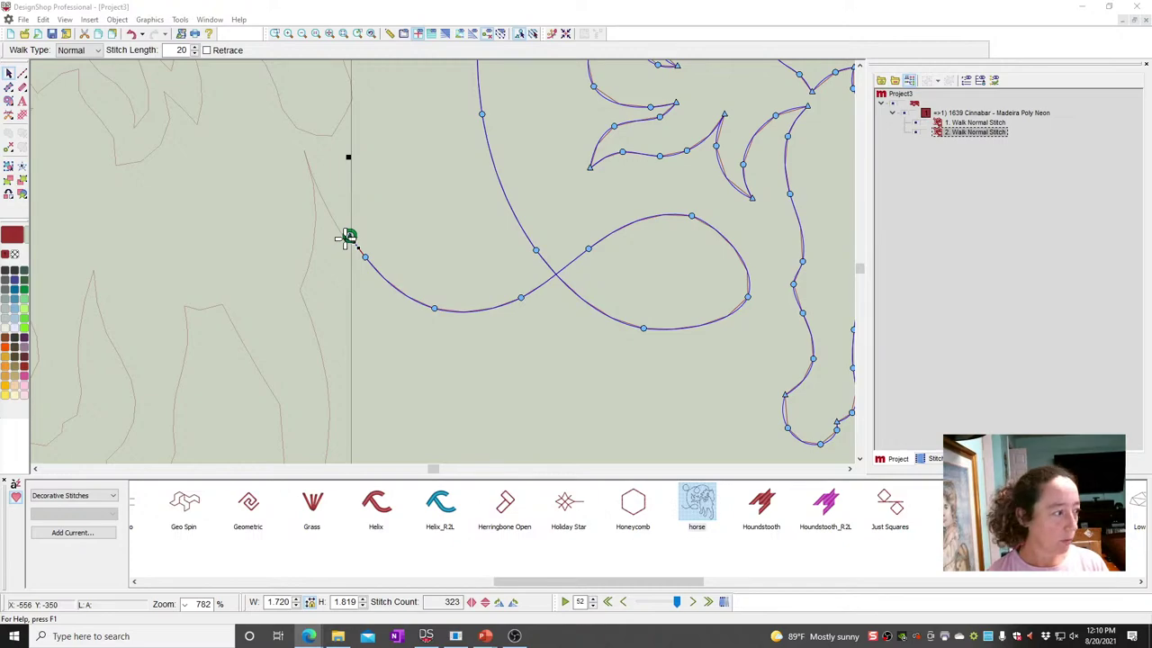
{"action": "key", "text": "alt+Tab"}
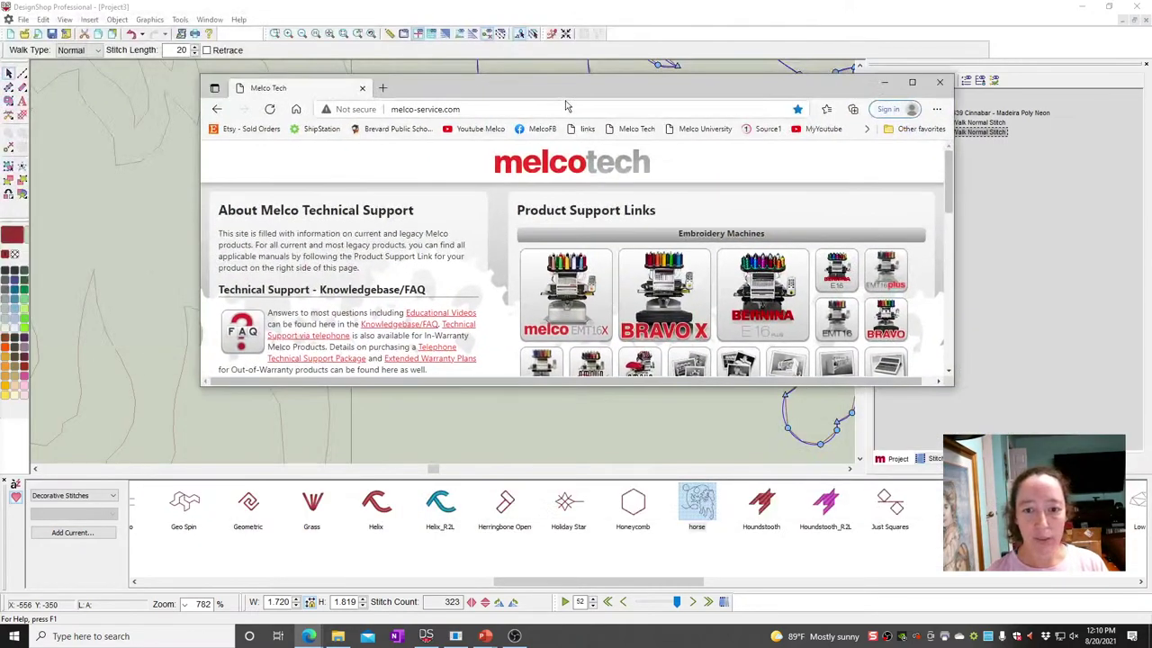
{"action": "double_click", "coordinate": [566, 106]}
{"action": "double_click", "coordinate": [554, 89]}
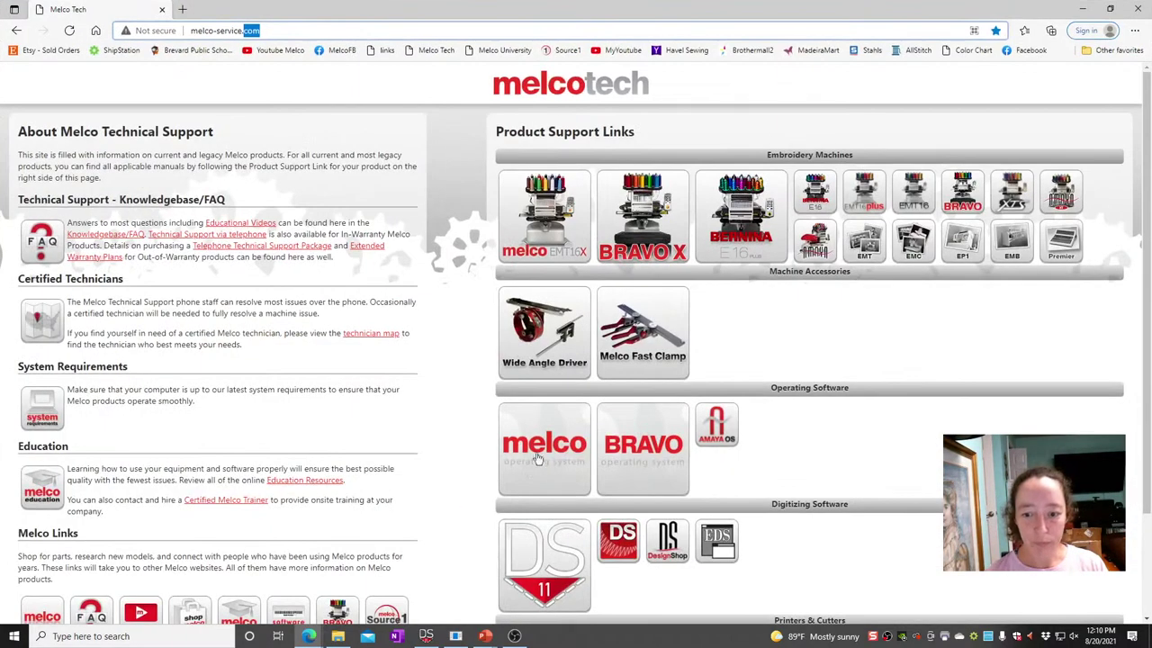
{"action": "left_click", "coordinate": [671, 347]}
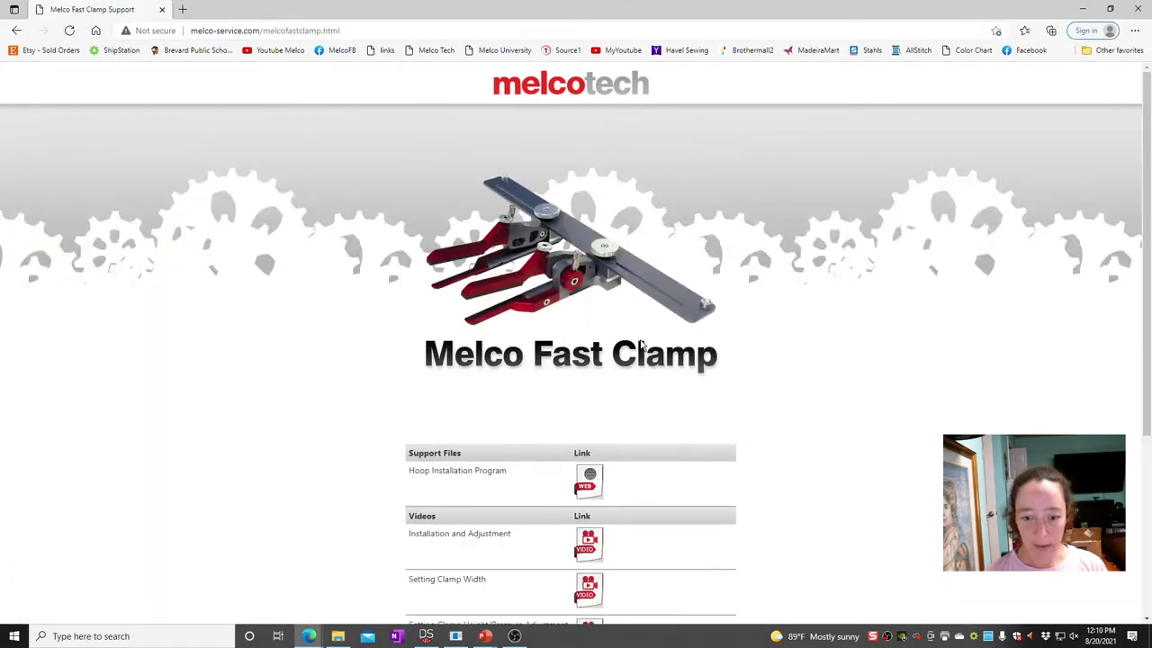
{"action": "left_click", "coordinate": [589, 485]}
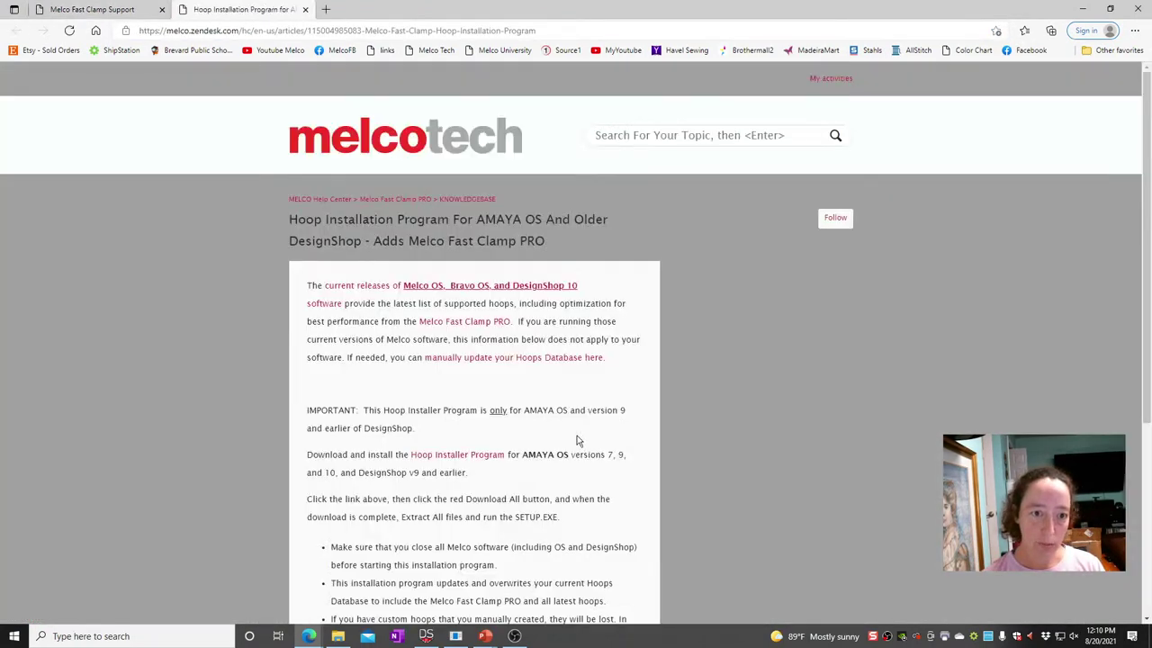
- Read through the Hoop Installation Program article, covering its supported software versions, installer instructions and the note on custom hoops
{"action": "scroll", "coordinate": [433, 322], "scroll_direction": "down", "scroll_amount": 1}
{"action": "scroll", "coordinate": [433, 324], "scroll_direction": "down", "scroll_amount": 2}
{"action": "scroll", "coordinate": [448, 351], "scroll_direction": "up", "scroll_amount": 2}
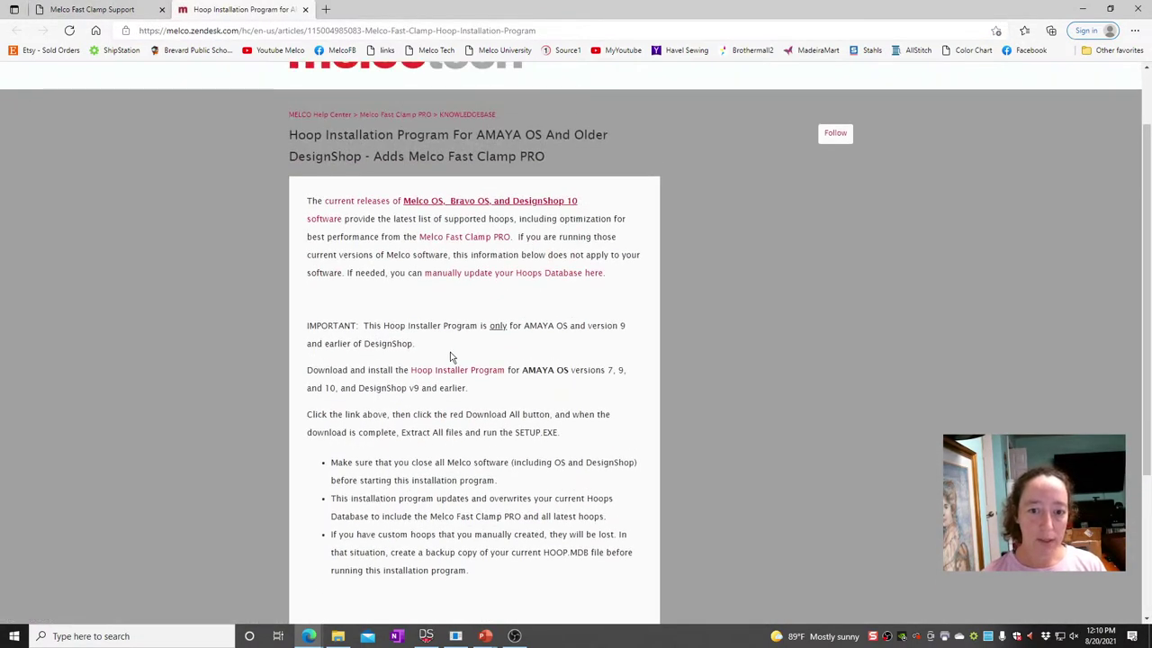
{"action": "scroll", "coordinate": [451, 357], "scroll_direction": "down", "scroll_amount": 2}
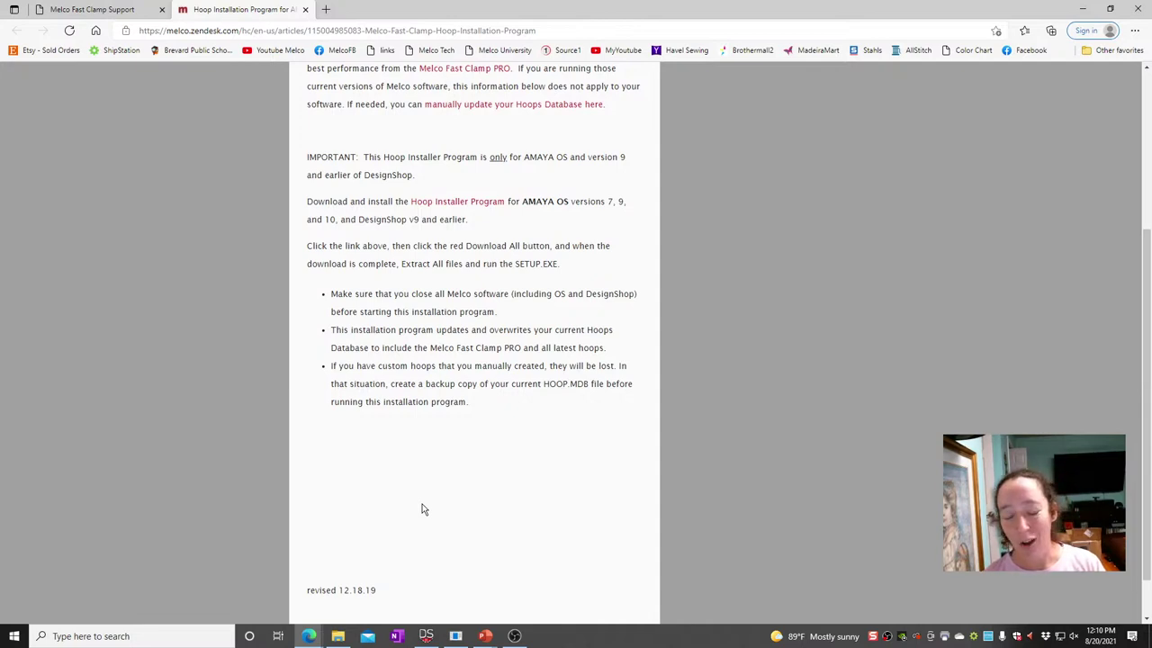
{"action": "scroll", "coordinate": [423, 510], "scroll_direction": "up", "scroll_amount": 2}
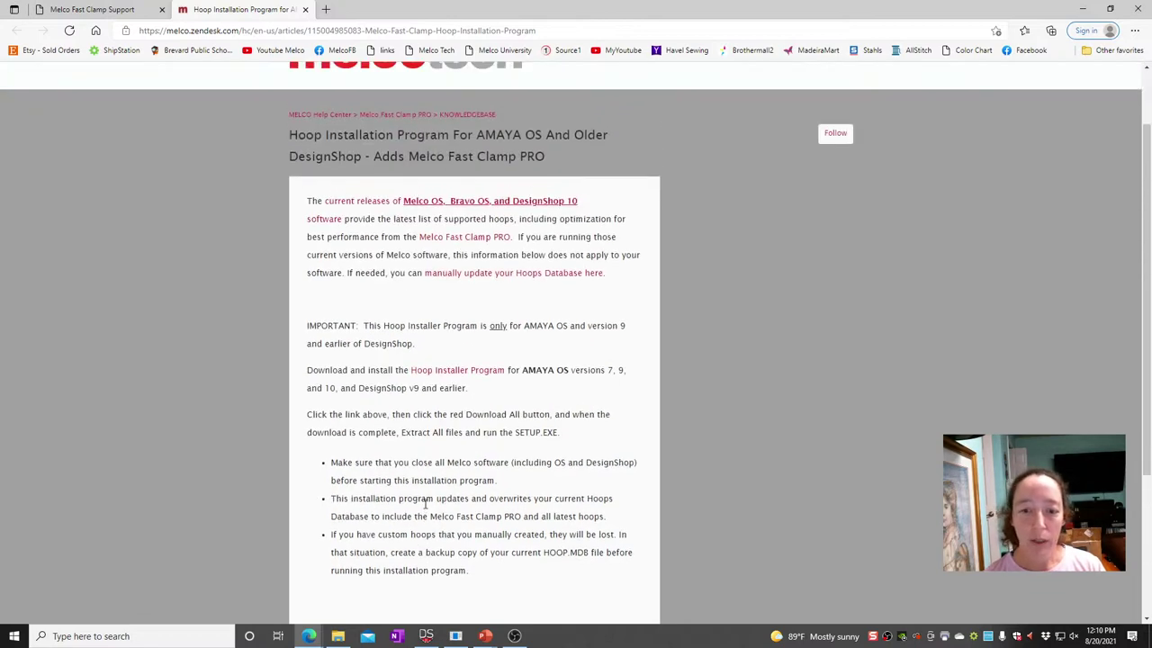
- Open the article on manually updating the Hoops Database and read it through to the Hoop.mdb file and custom hoop instructions
{"action": "left_click", "coordinate": [496, 275]}
{"action": "scroll", "coordinate": [684, 427], "scroll_direction": "down", "scroll_amount": 3}
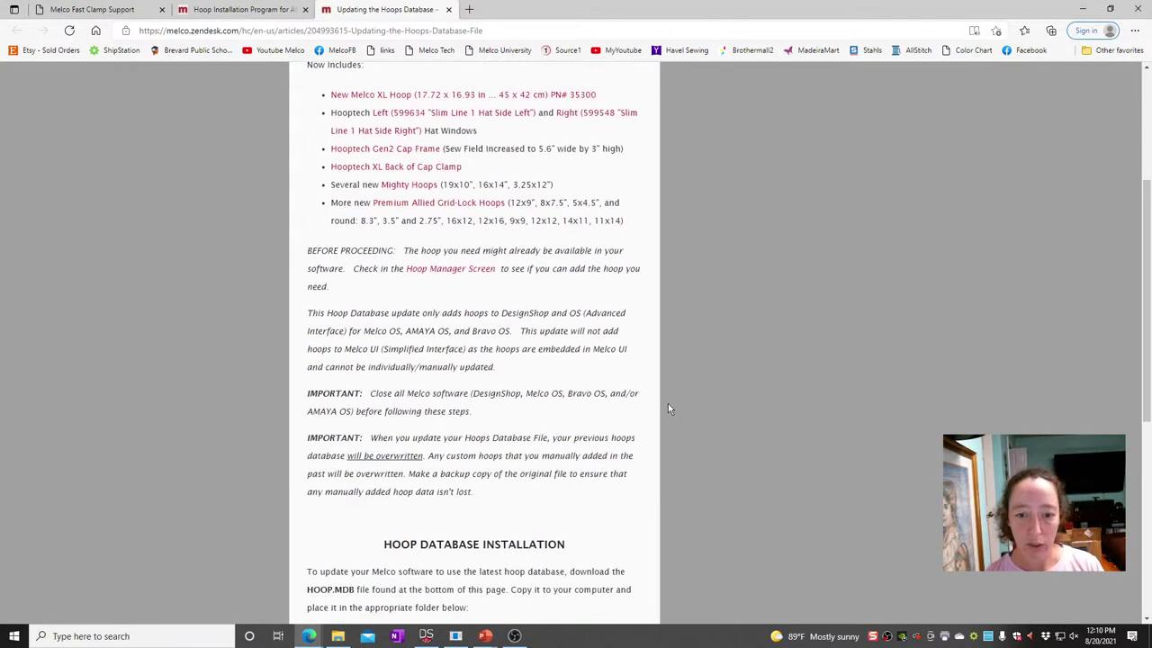
{"action": "scroll", "coordinate": [346, 169], "scroll_direction": "up", "scroll_amount": 1}
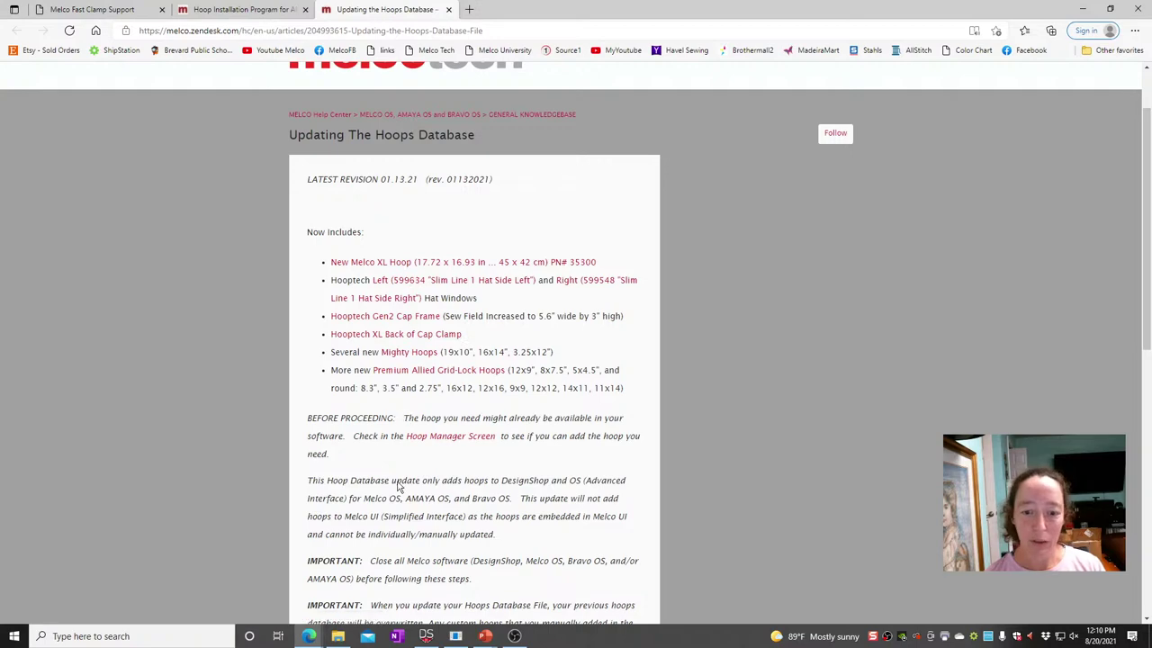
{"action": "scroll", "coordinate": [405, 450], "scroll_direction": "down", "scroll_amount": 1}
{"action": "scroll", "coordinate": [416, 435], "scroll_direction": "down", "scroll_amount": 6}
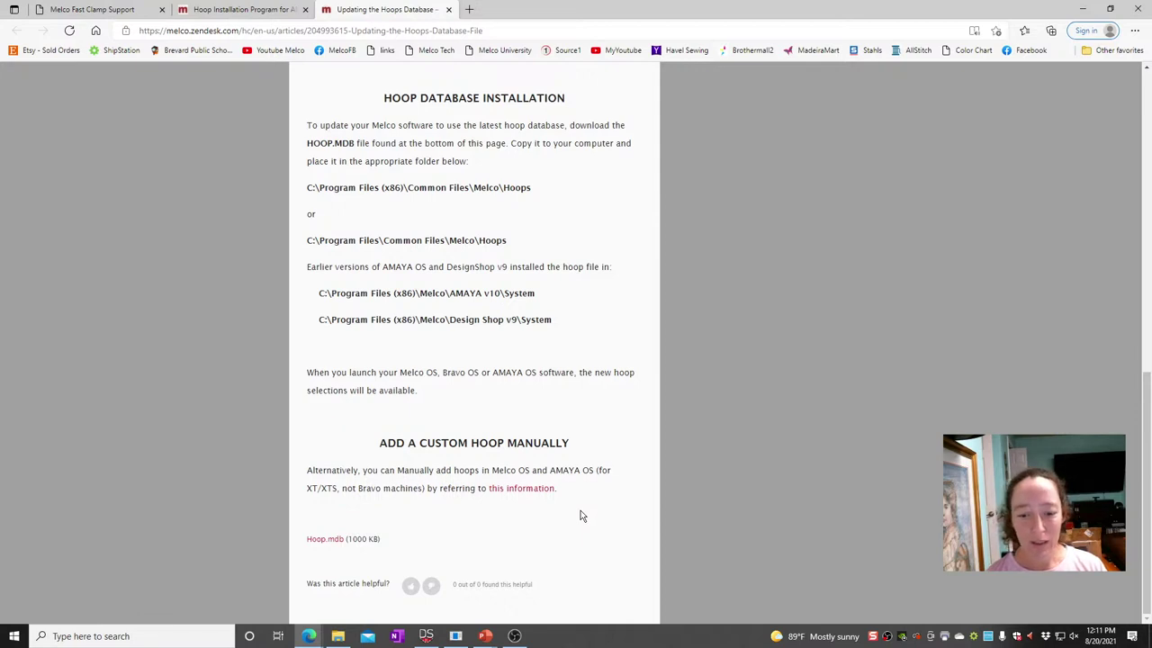
- Switch to DesignShop, display the hoop around the horse design, and review the Hoop Manager settings without making changes
{"action": "left_click", "coordinate": [426, 636]}
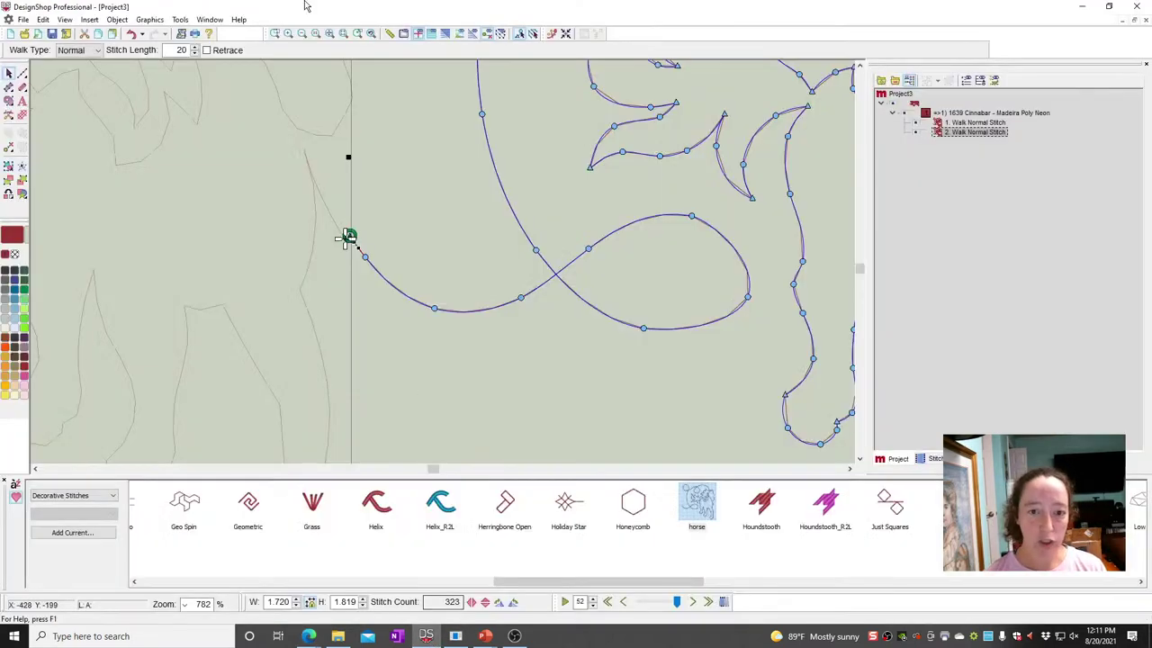
{"action": "left_click", "coordinate": [330, 35]}
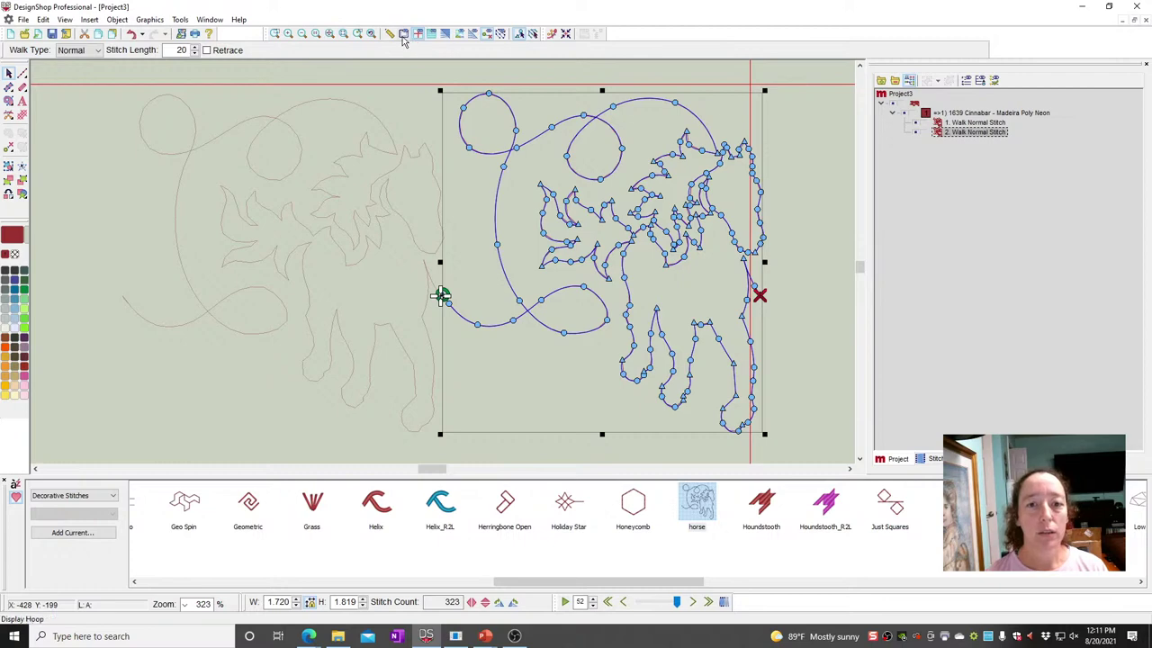
{"action": "left_click", "coordinate": [403, 35]}
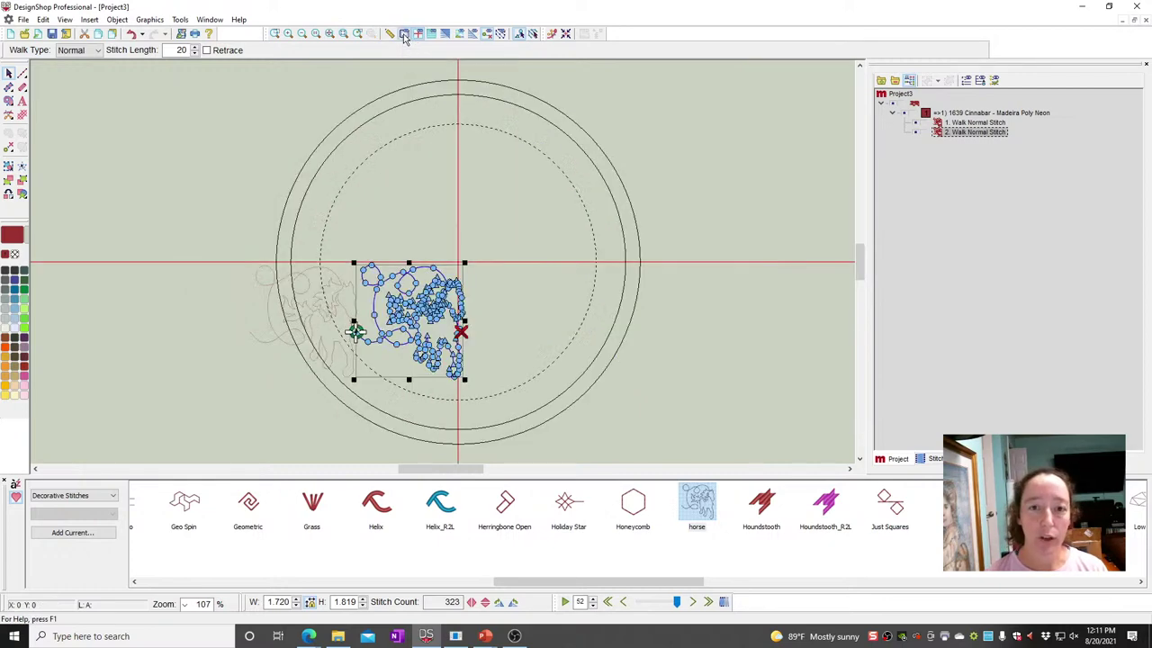
{"action": "left_click", "coordinate": [403, 34]}
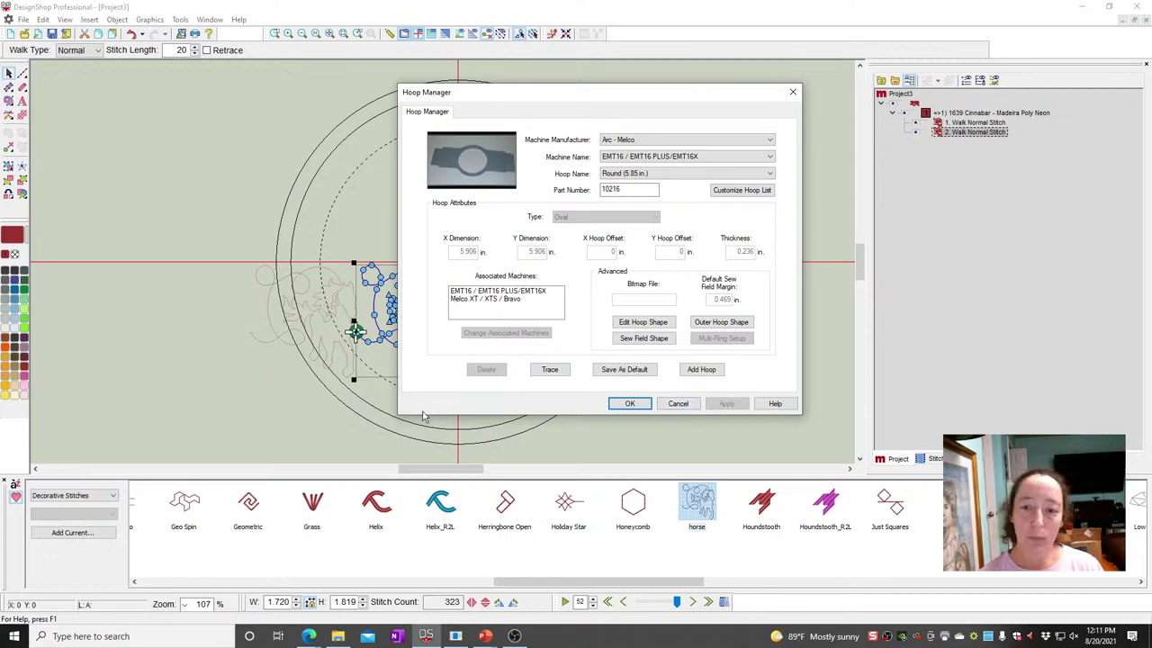
{"action": "left_click", "coordinate": [687, 404]}
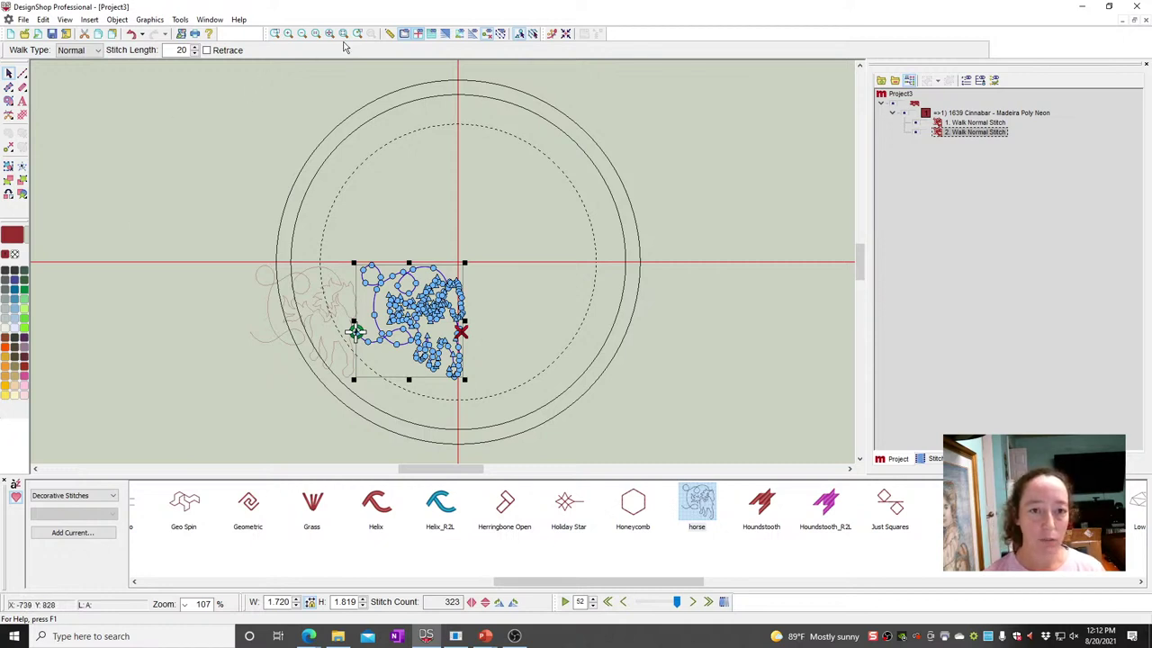
- Create a new project and place the 3.75 Faux Merrow Rounded Rectangle custom design near the origin
{"action": "left_click", "coordinate": [10, 33]}
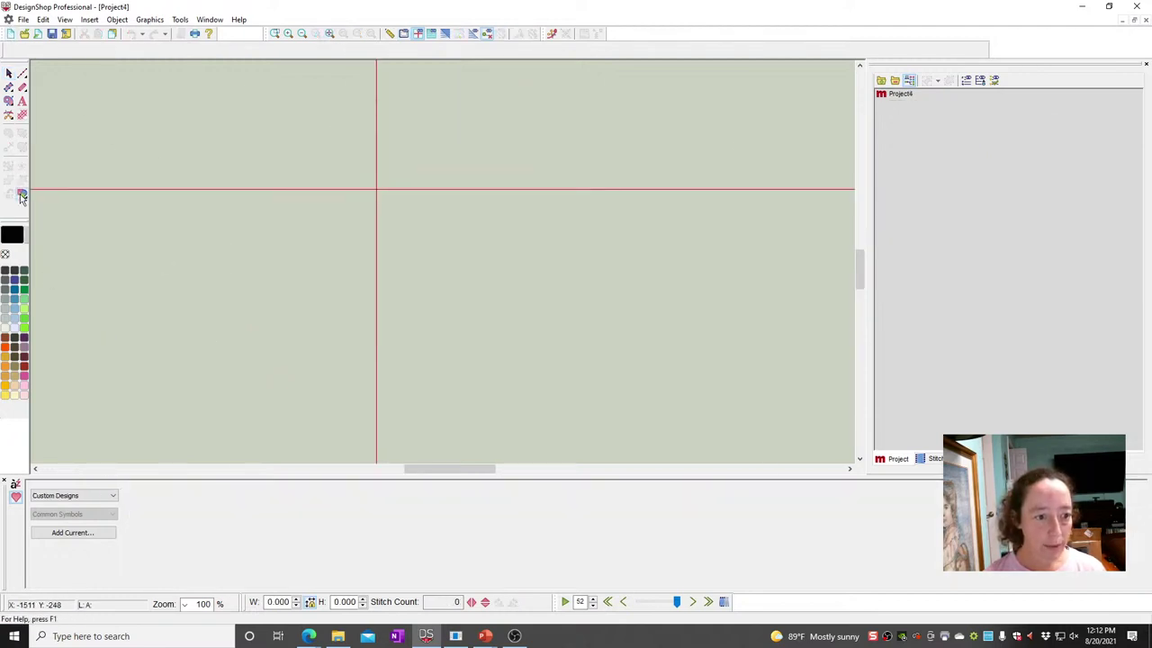
{"action": "left_click", "coordinate": [75, 515]}
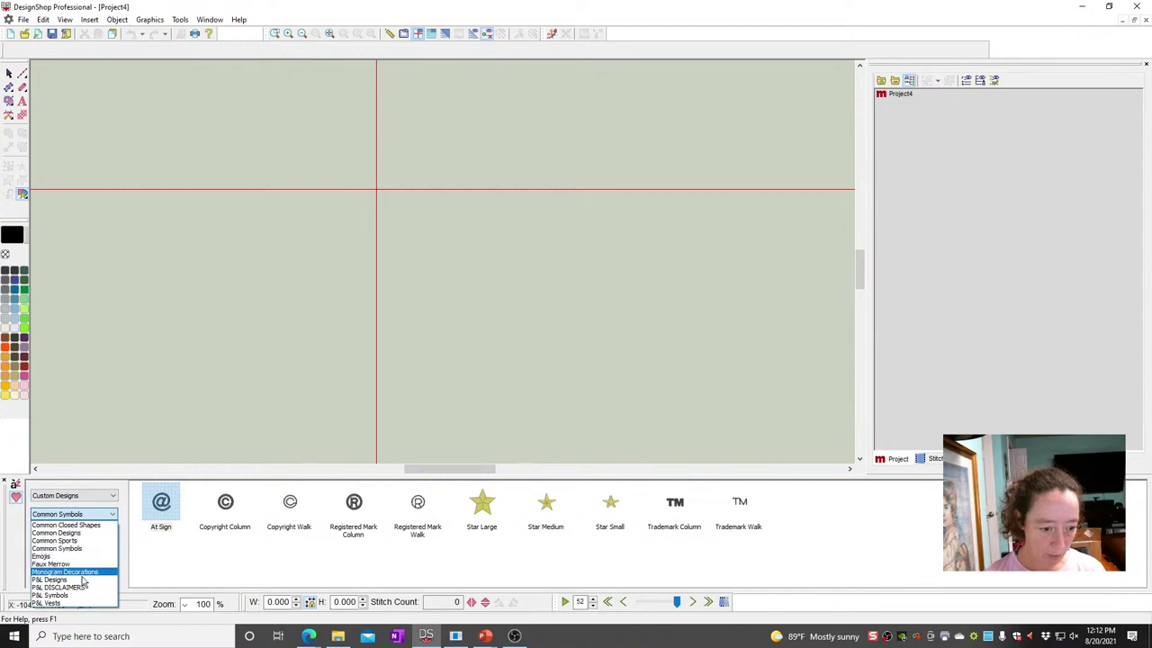
{"action": "left_click", "coordinate": [77, 564]}
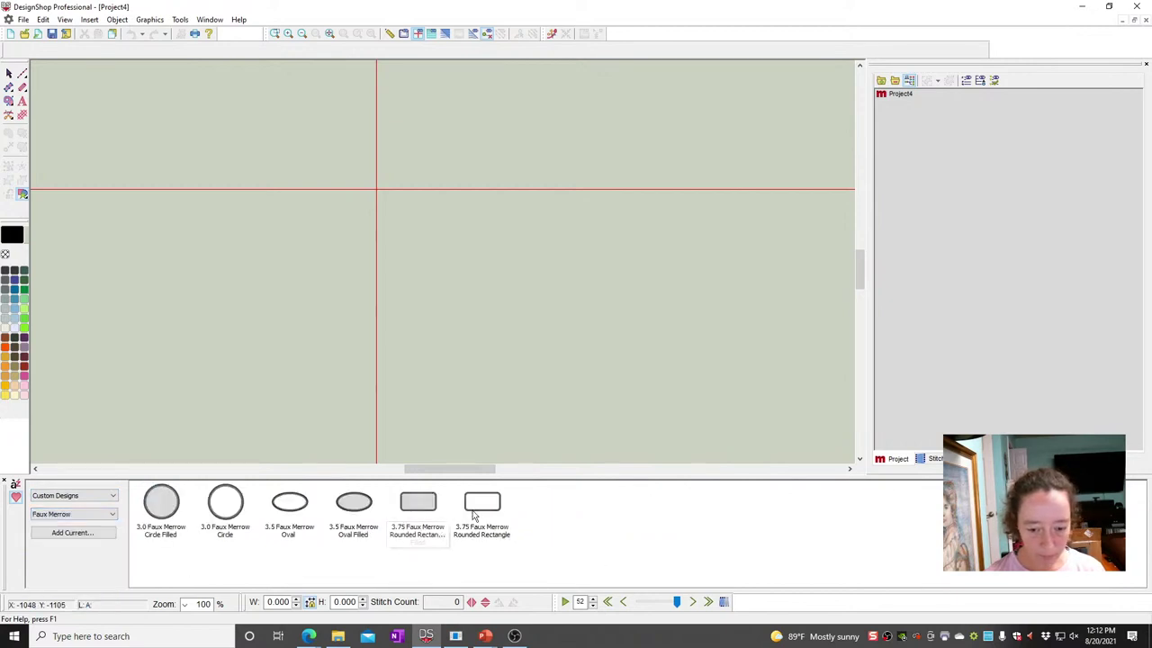
{"action": "left_click", "coordinate": [482, 506]}
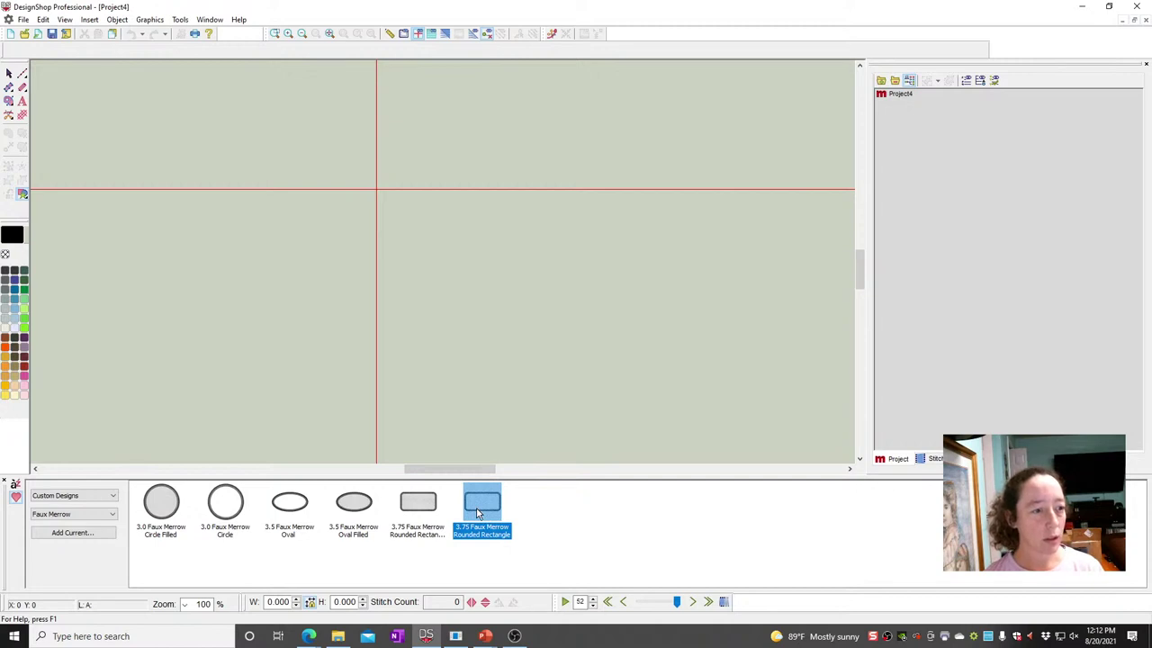
{"action": "left_click_drag", "start_coordinate": [478, 513], "coordinate": [361, 239]}
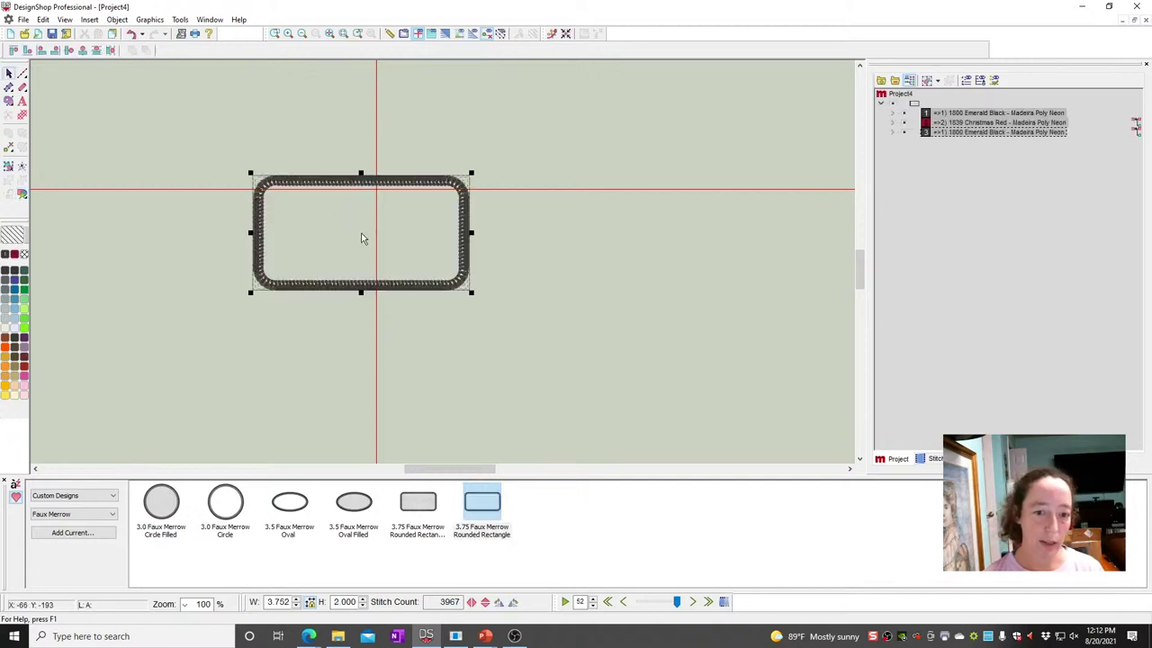
- Try stretching the Faux Merrow rounded rectangle to about 8.84 in wide and shifting it to the left
{"action": "left_click_drag", "start_coordinate": [471, 233], "coordinate": [769, 254]}
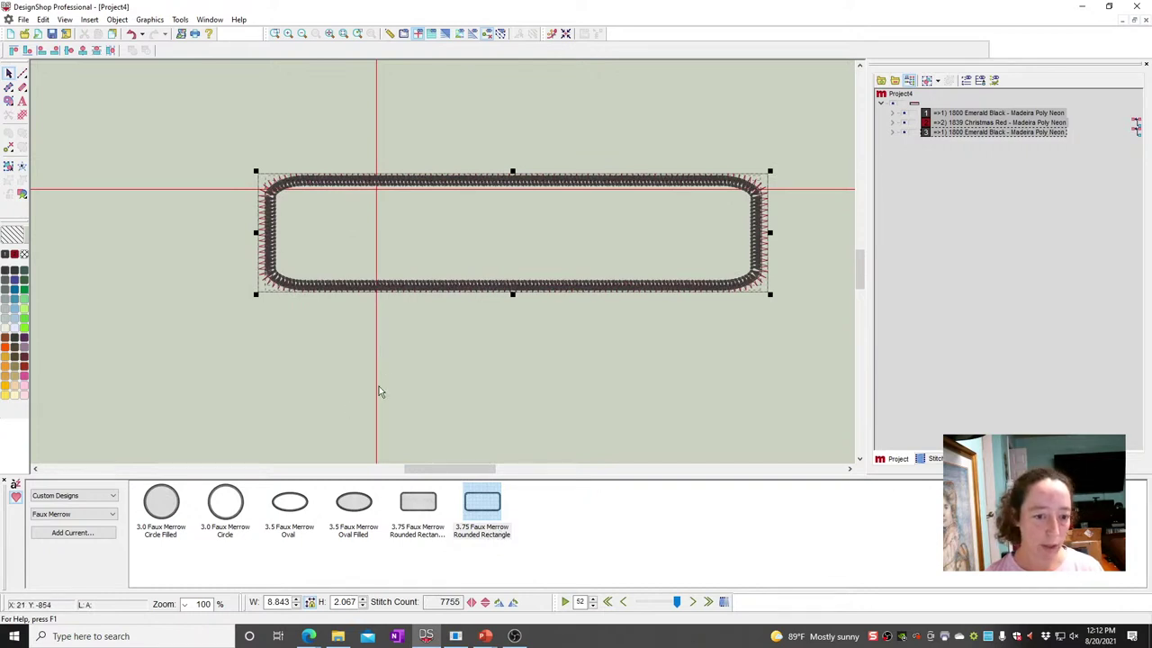
{"action": "left_click_drag", "start_coordinate": [640, 250], "coordinate": [572, 250]}
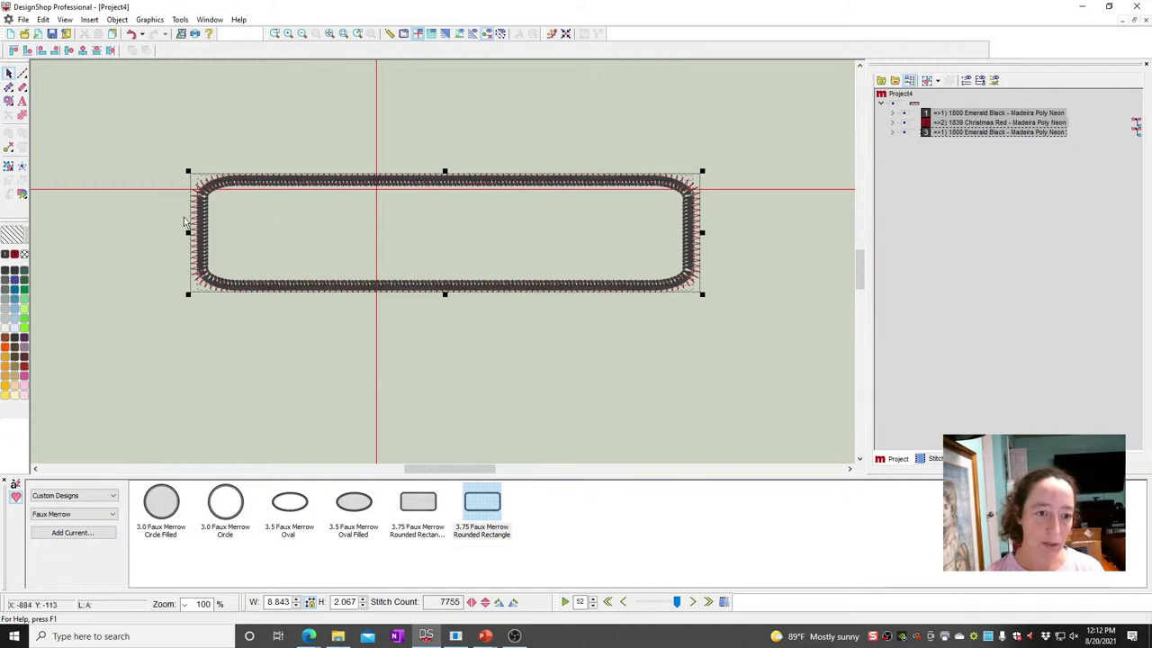
{"action": "left_click", "coordinate": [565, 143]}
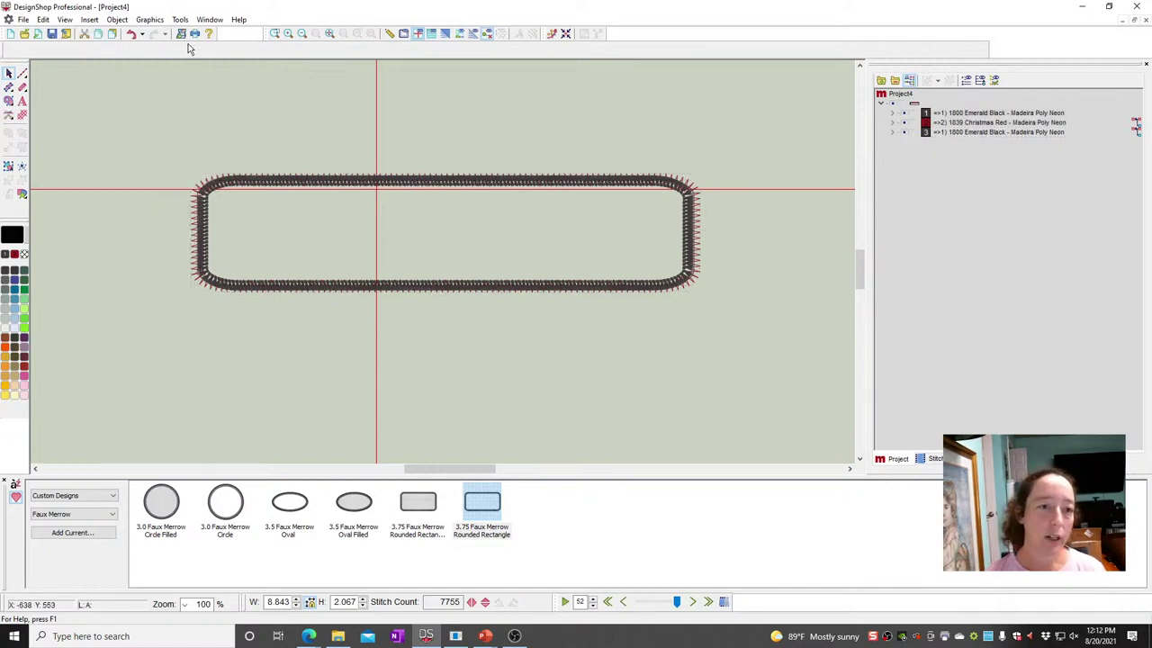
- Undo the move and the stretch of the Faux Merrow rounded rectangle and leave the frame deselected
{"action": "left_click", "coordinate": [130, 34]}
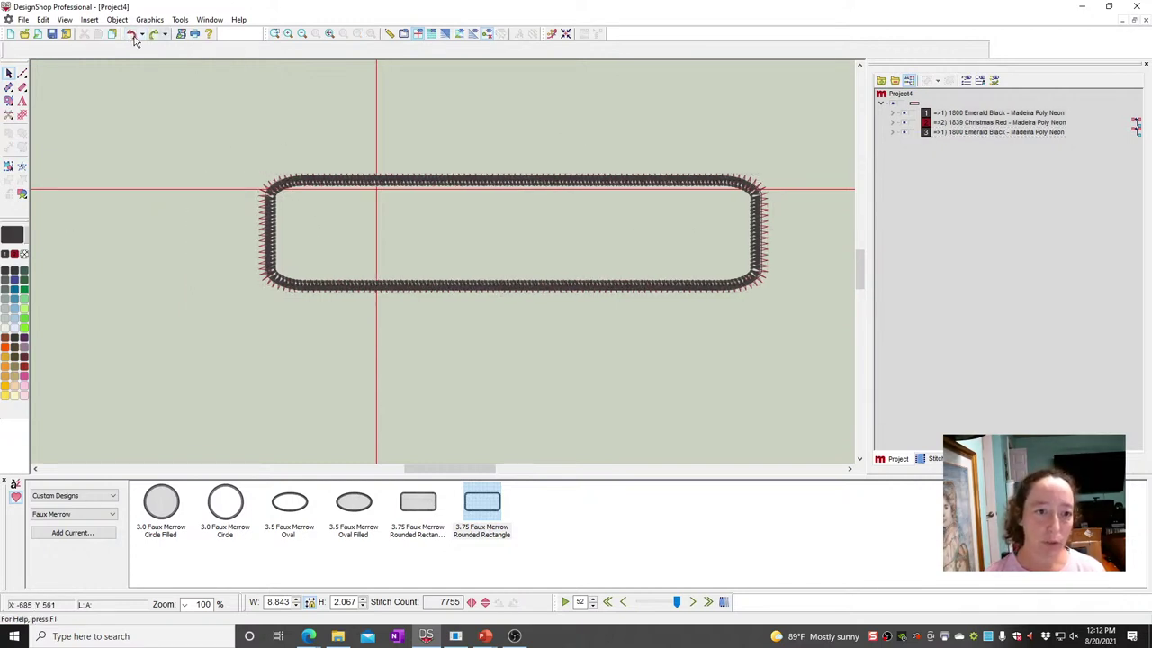
{"action": "left_click", "coordinate": [131, 34]}
{"action": "left_click_drag", "start_coordinate": [203, 142], "coordinate": [608, 367]}
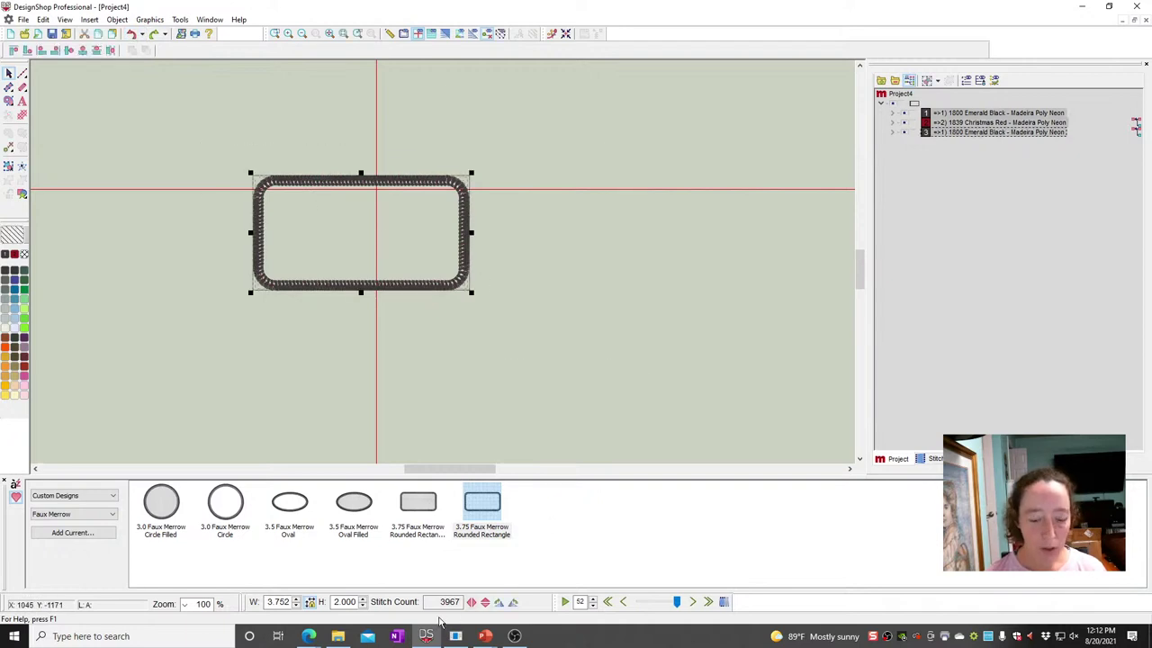
{"action": "key", "text": "Escape"}
- Draw a walk stitch rectangle about 9.49 by 2.36 in above the Faux Merrow frame
{"action": "scroll", "coordinate": [54, 101], "scroll_direction": "up", "scroll_amount": 3}
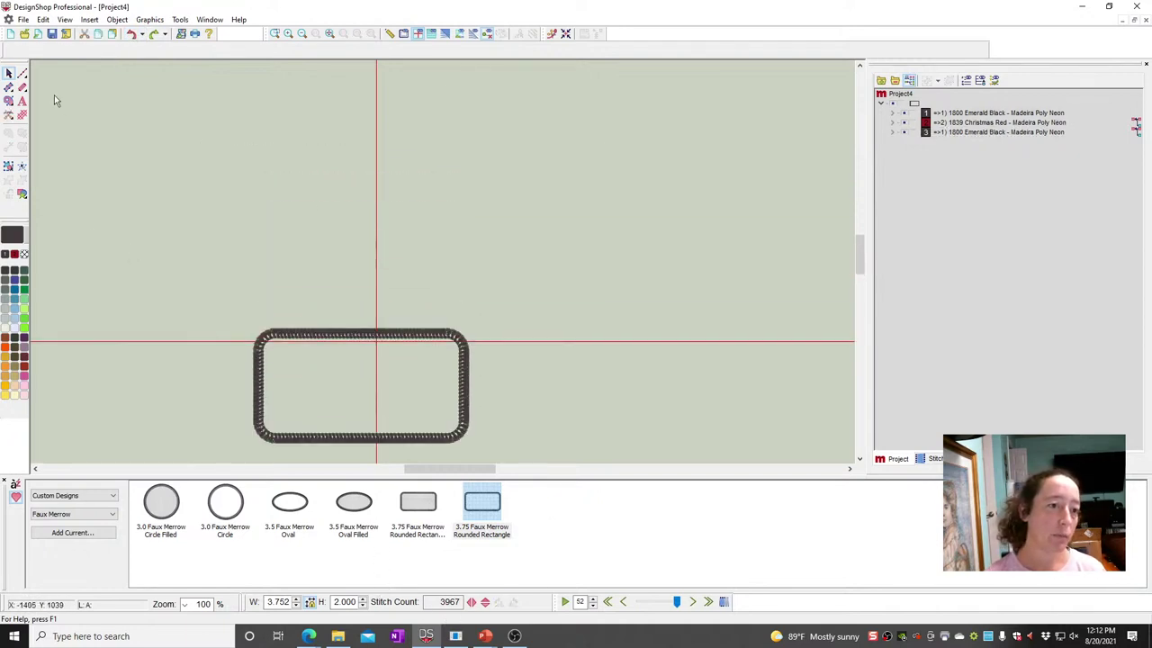
{"action": "left_click", "coordinate": [22, 75]}
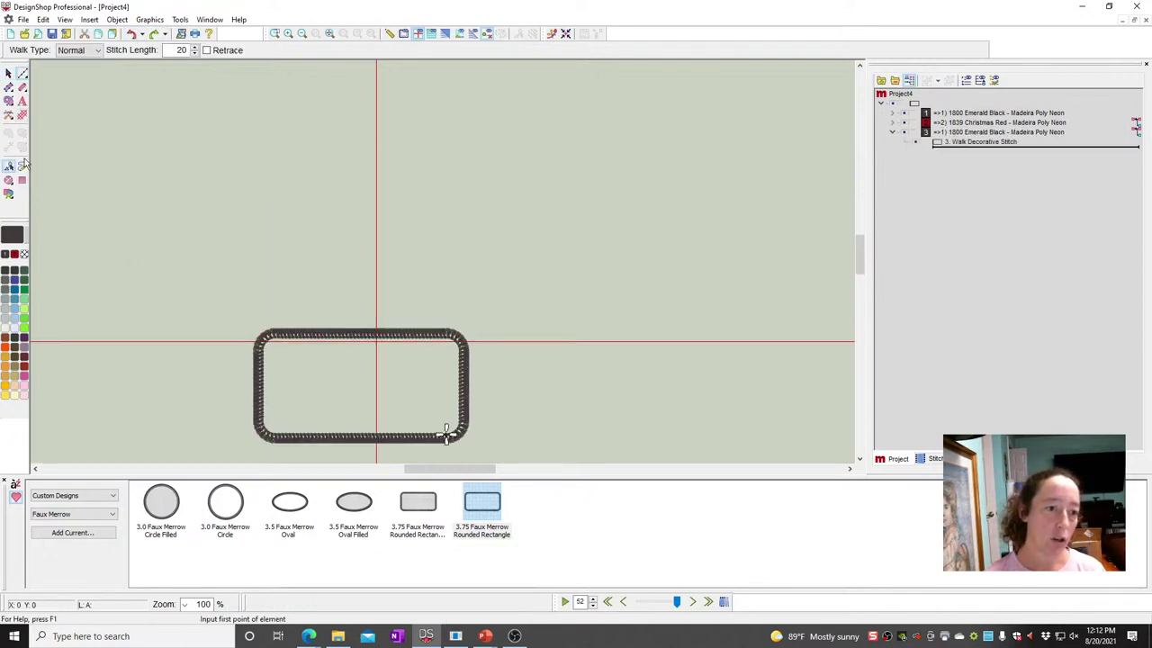
{"action": "left_click", "coordinate": [244, 123]}
{"action": "left_click", "coordinate": [792, 261]}
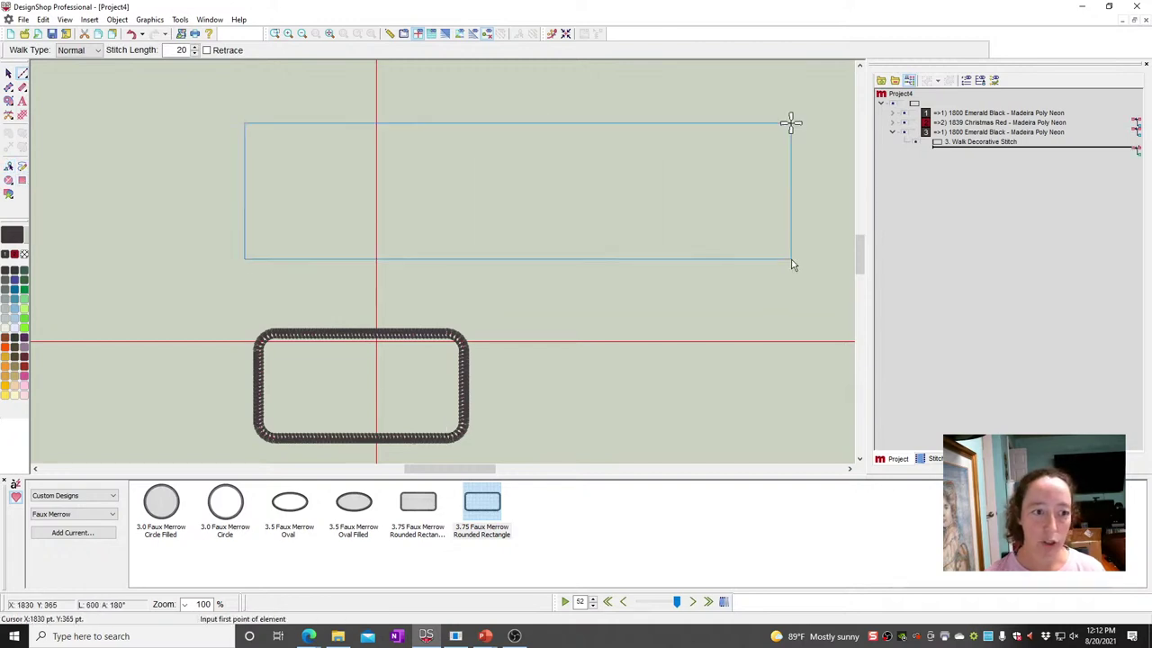
{"action": "key", "text": "Escape"}
- Duplicate the walk stitch rectangle in place and assign the copy the thread color 1702 Spearmint
{"action": "left_click", "coordinate": [928, 164]}
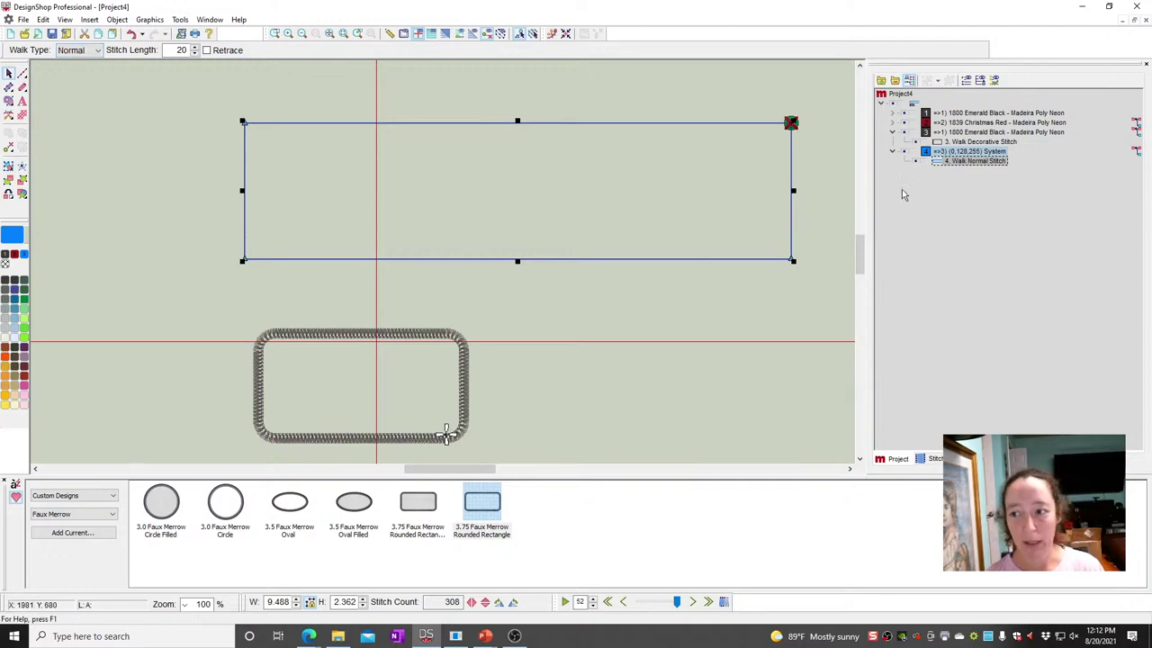
{"action": "key", "text": "ctrl+v"}
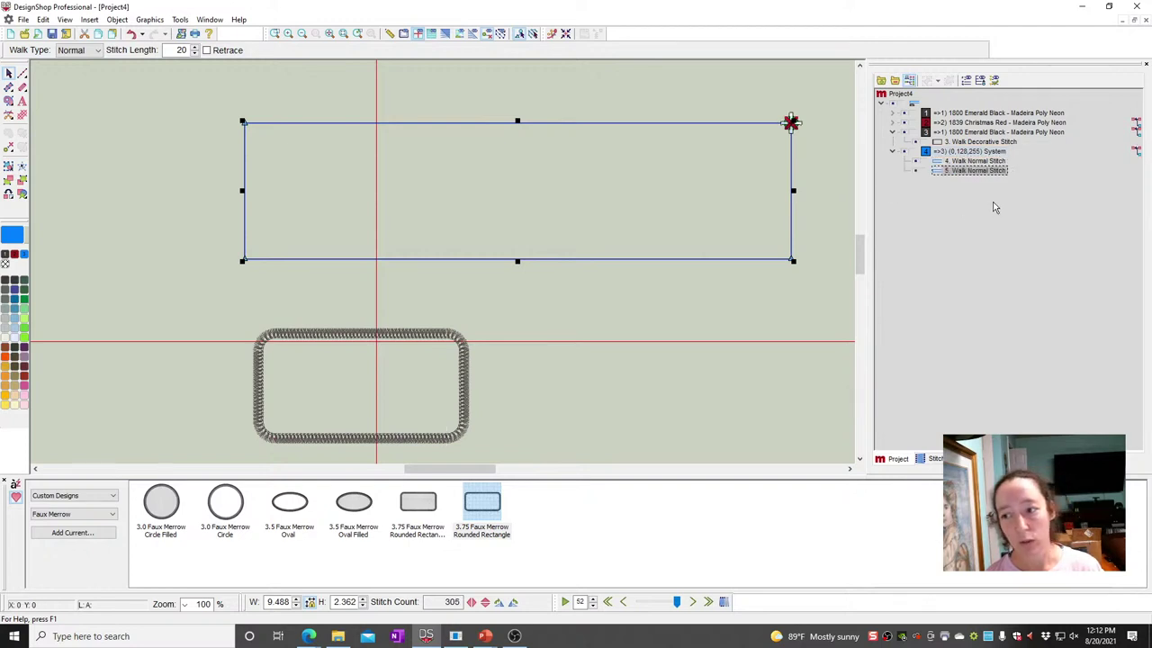
{"action": "left_click", "coordinate": [26, 313]}
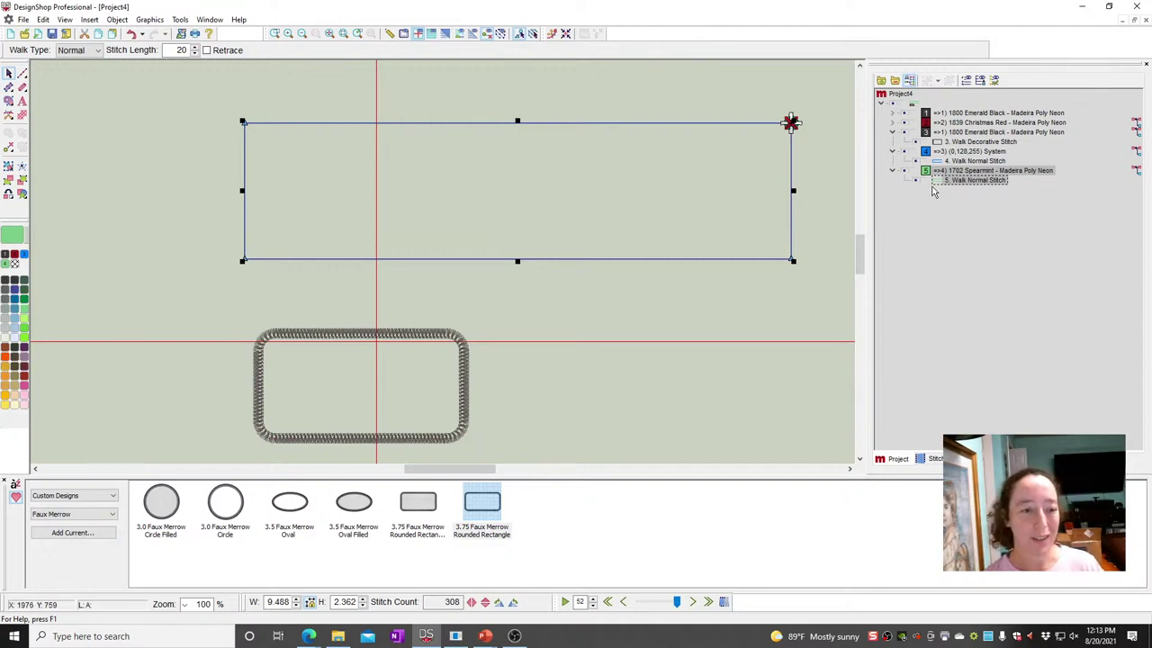
- Convert the spearmint rectangle to a Single Line Center column and set its width to 30
{"action": "left_click", "coordinate": [20, 90]}
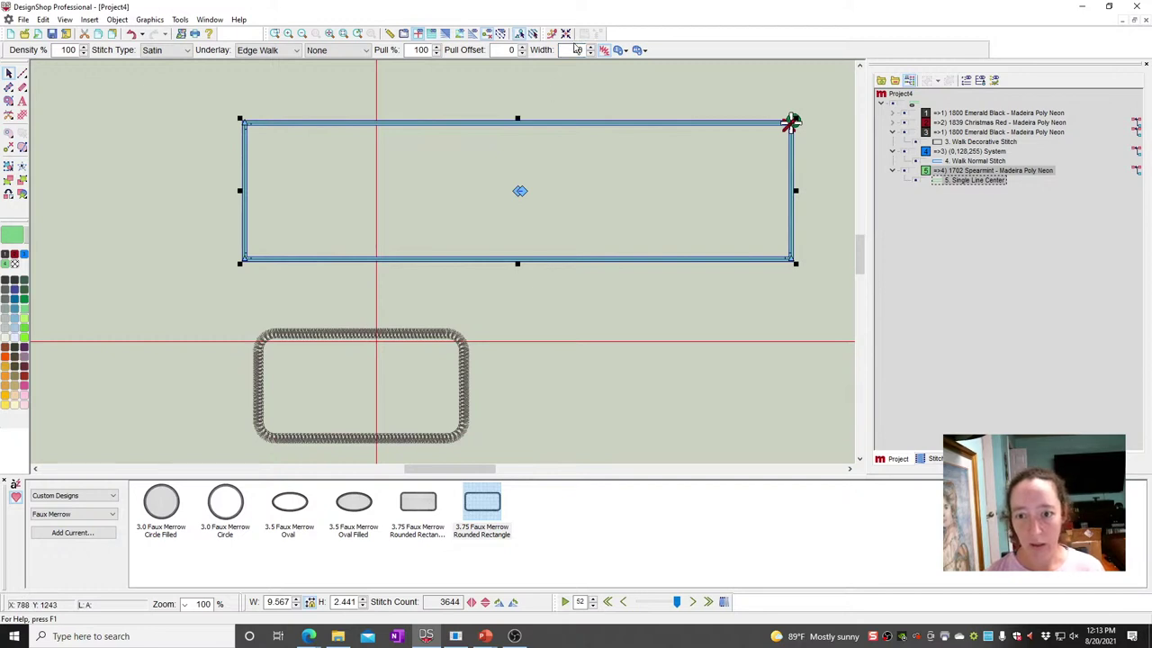
{"action": "left_click", "coordinate": [591, 47]}
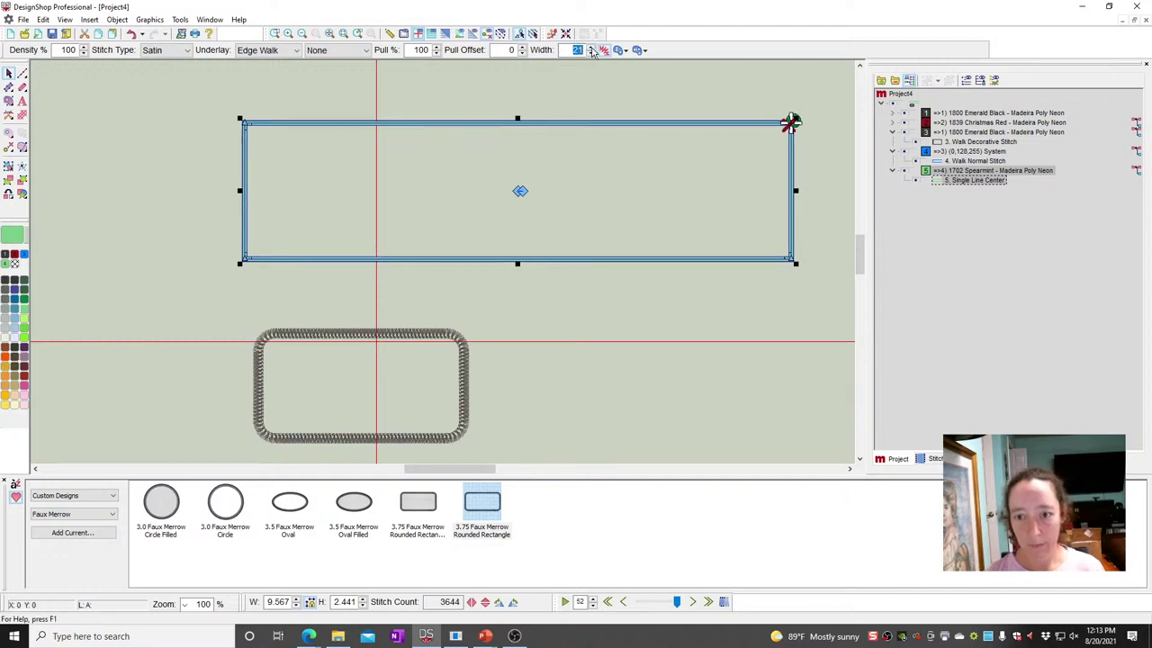
{"action": "left_click", "coordinate": [591, 47]}
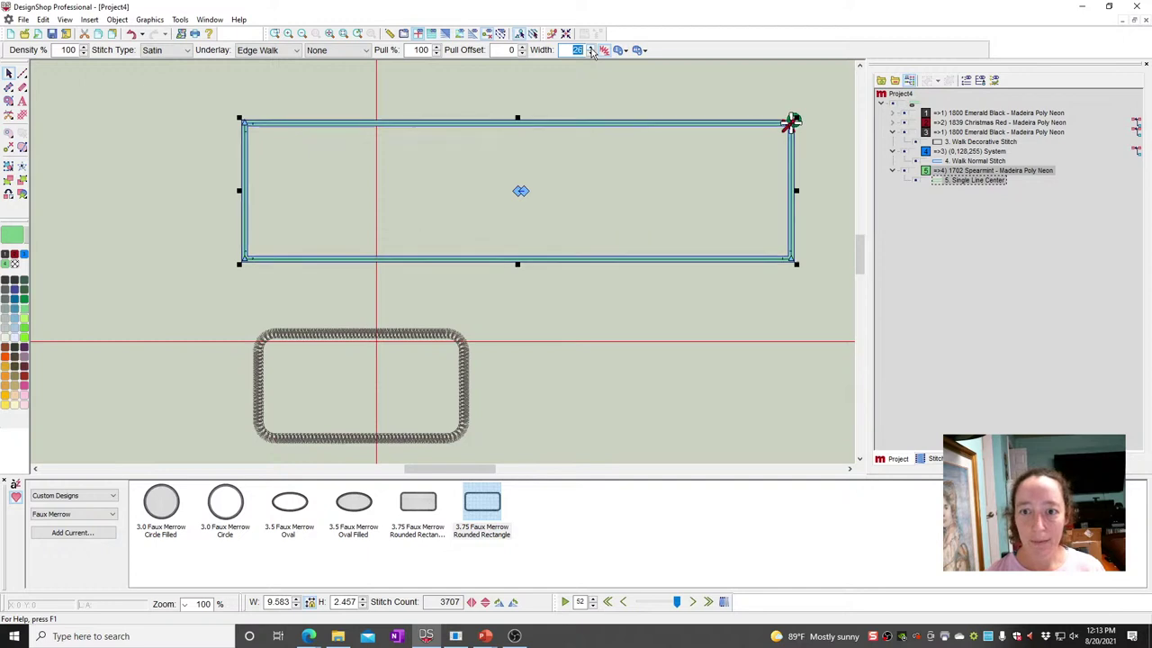
{"action": "left_click", "coordinate": [592, 46]}
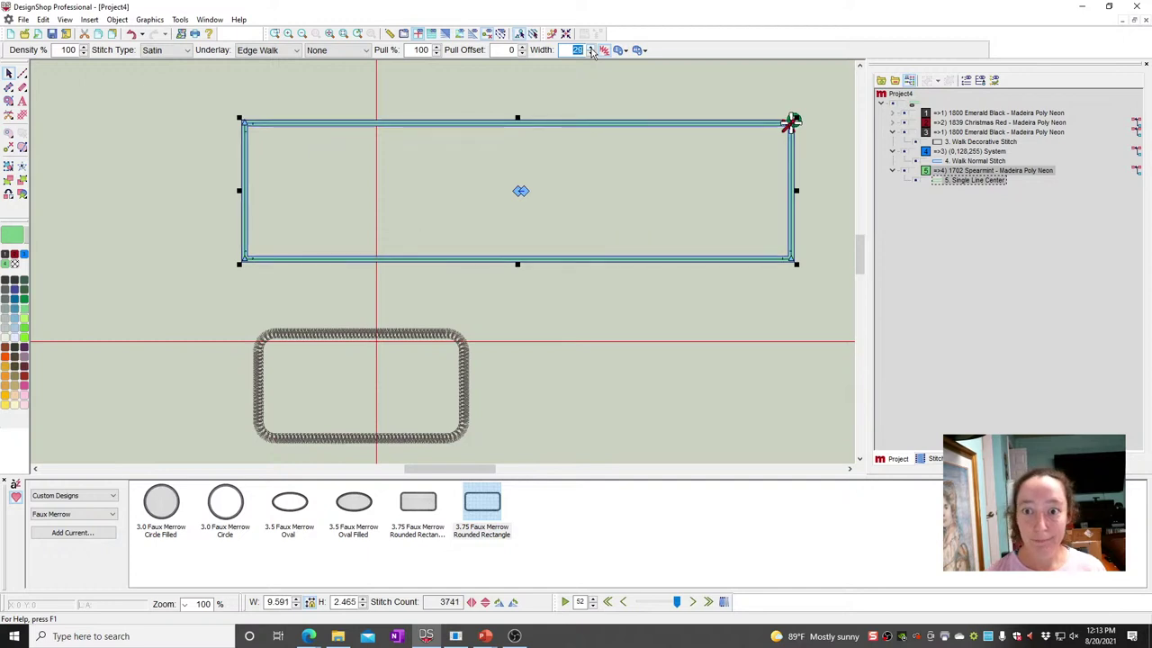
- Change the spearmint single line column's stitch type to Tackle and deselect it
{"action": "left_click", "coordinate": [152, 51]}
{"action": "left_click", "coordinate": [154, 112]}
{"action": "left_click", "coordinate": [147, 185]}
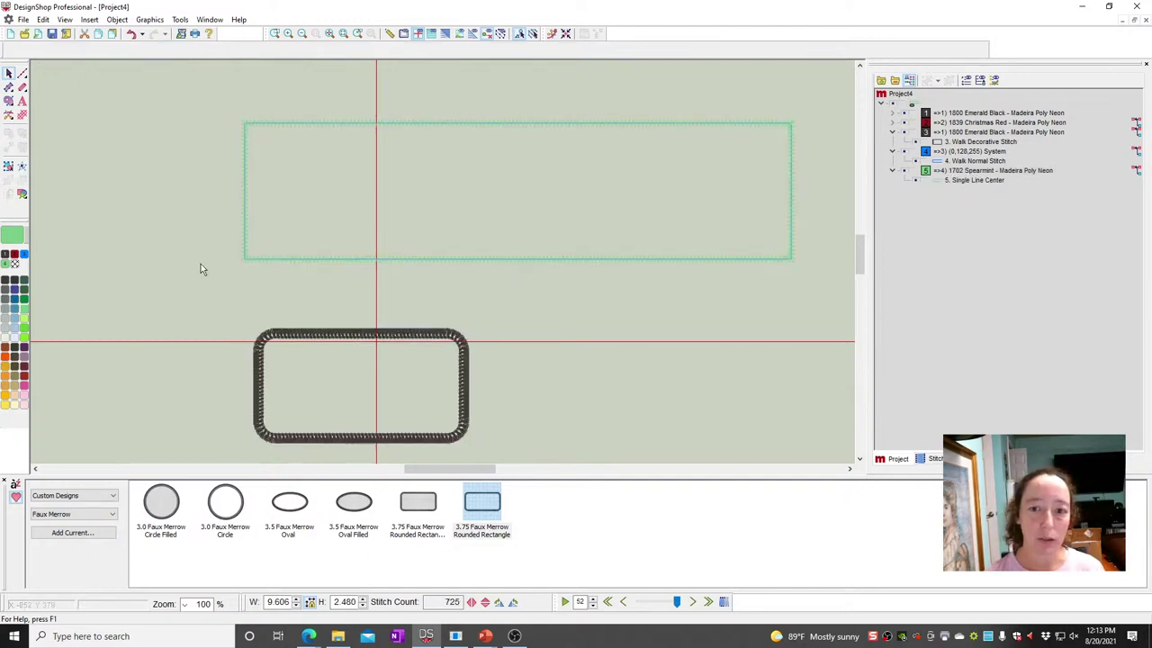
- Copy the blue Walk Normal Stitch rectangle and paste it after the spearmint tackle column in the stitch order
{"action": "left_click", "coordinate": [939, 183]}
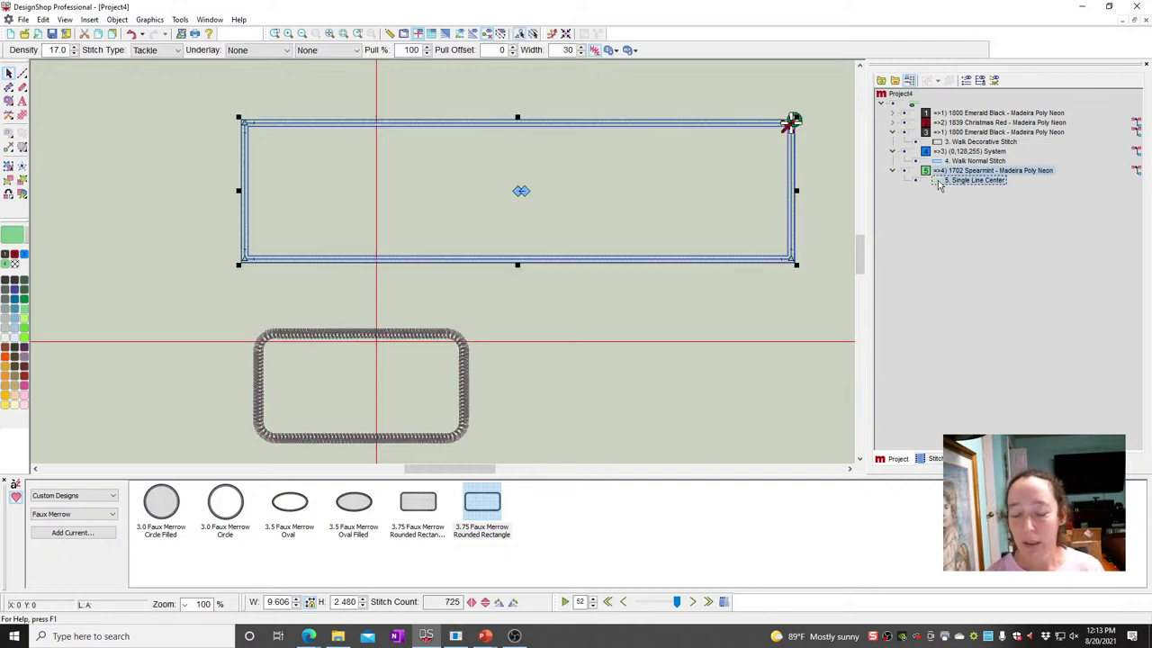
{"action": "left_click", "coordinate": [959, 161]}
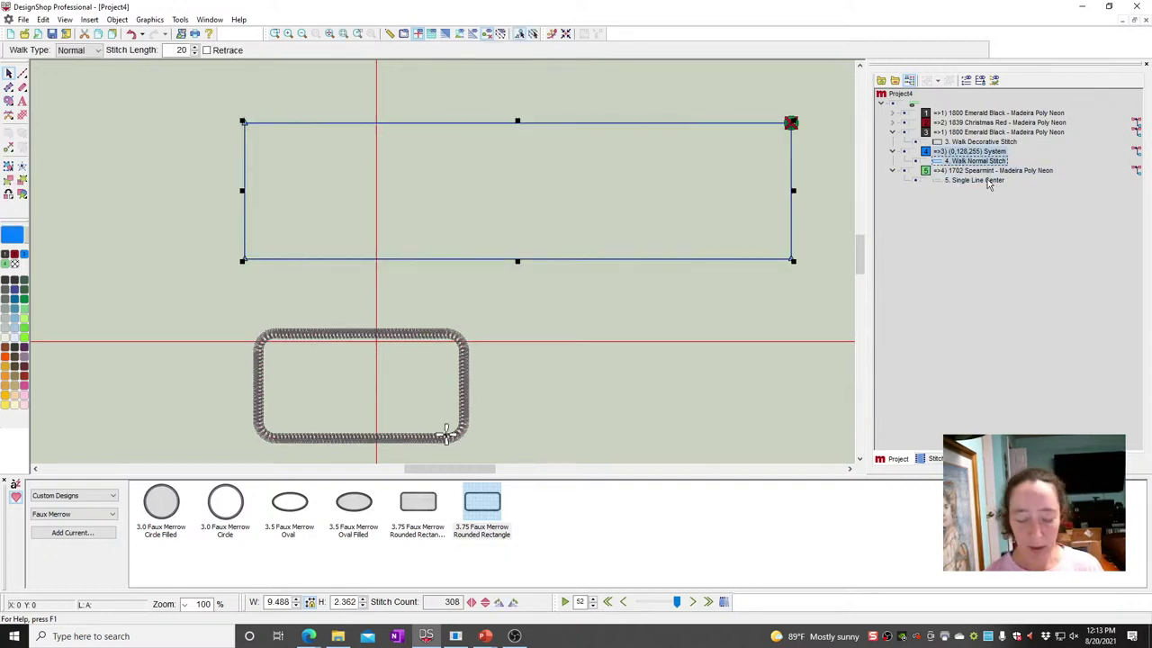
{"action": "left_click", "coordinate": [988, 181]}
{"action": "key", "text": "ctrl+v"}
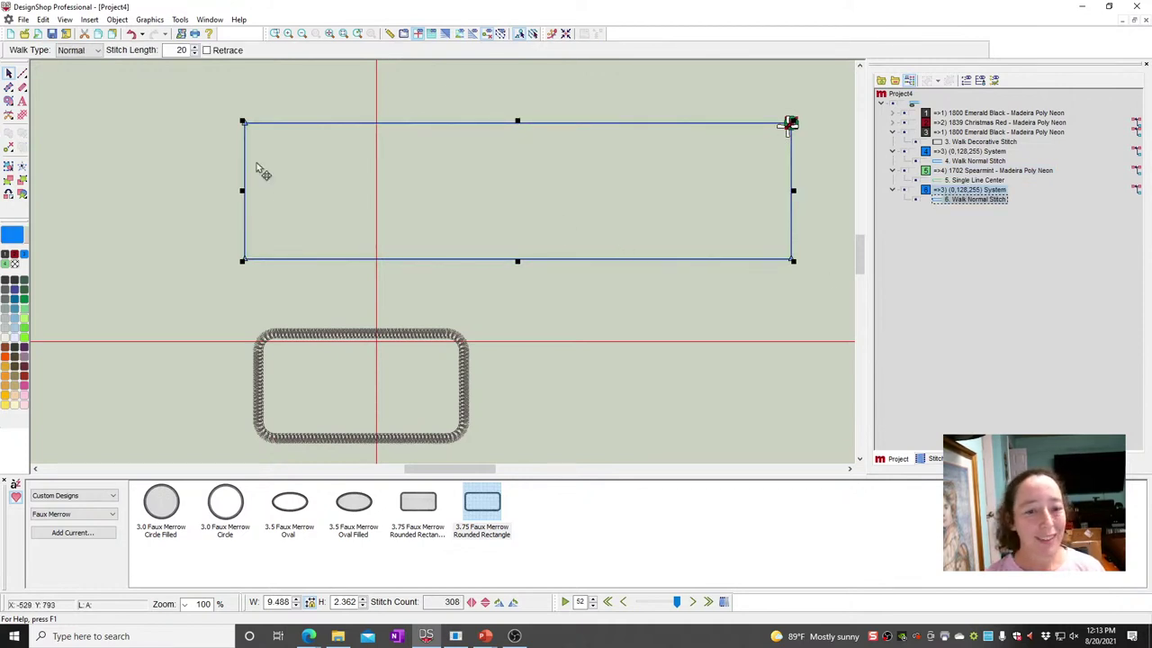
- Change the pasted blue rectangle's walk type to Decorative with the Faux Merrow 2 pattern and deselect it
{"action": "left_click", "coordinate": [81, 51]}
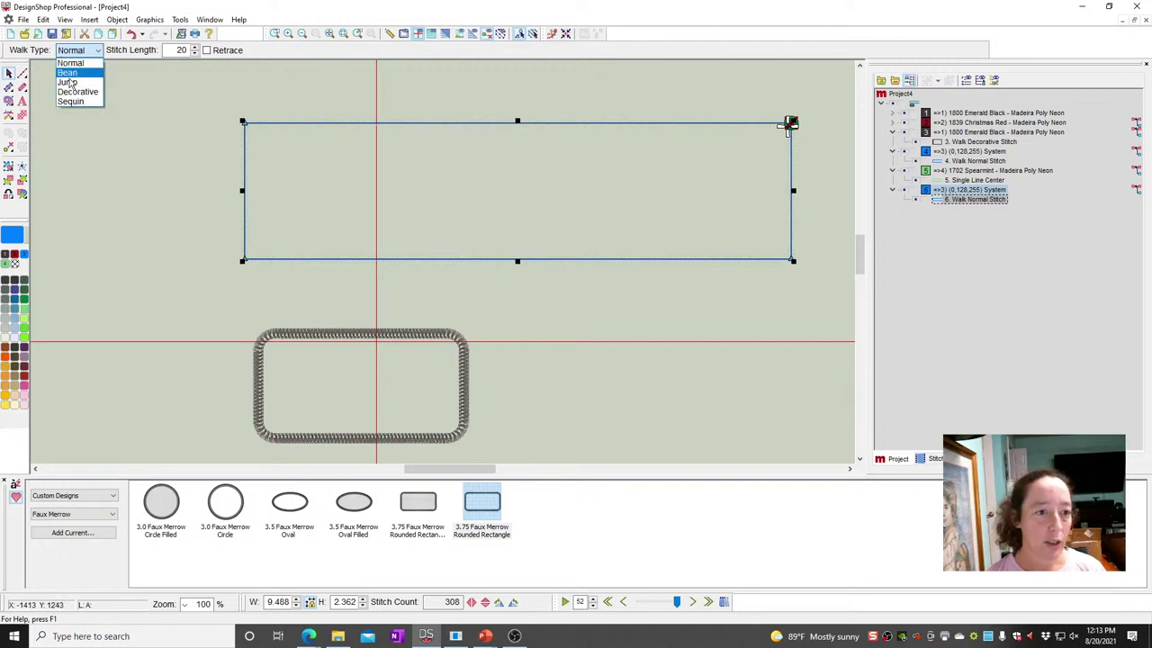
{"action": "left_click", "coordinate": [72, 93]}
{"action": "left_click", "coordinate": [162, 51]}
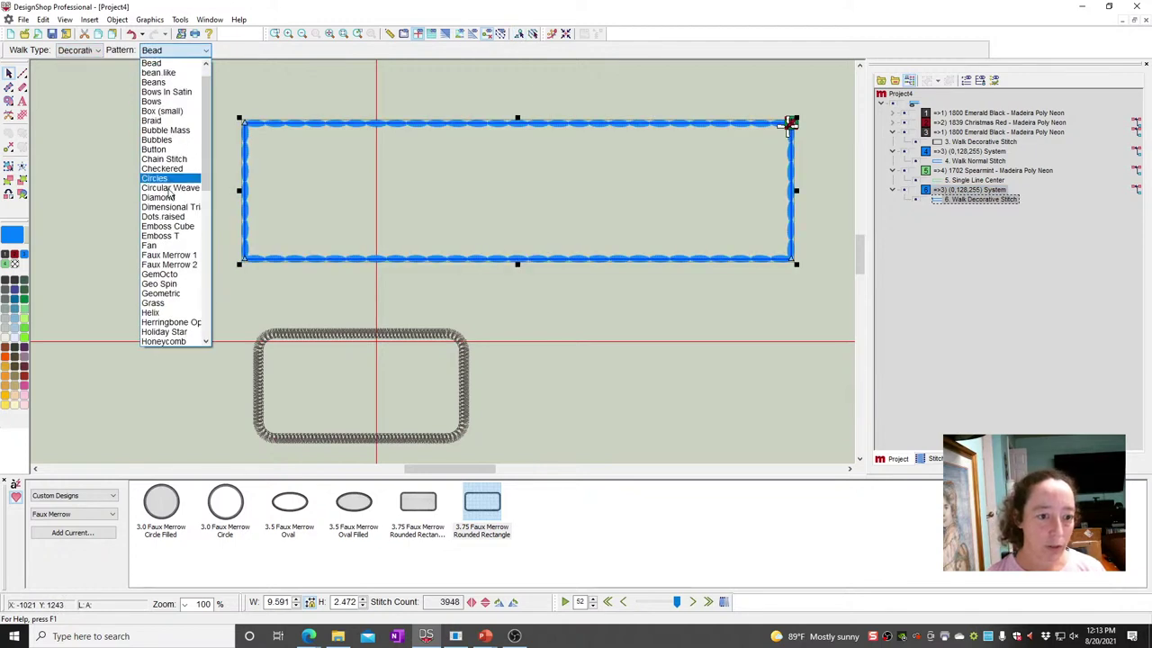
{"action": "scroll", "coordinate": [171, 180], "scroll_direction": "down", "scroll_amount": 1}
{"action": "left_click", "coordinate": [171, 180]}
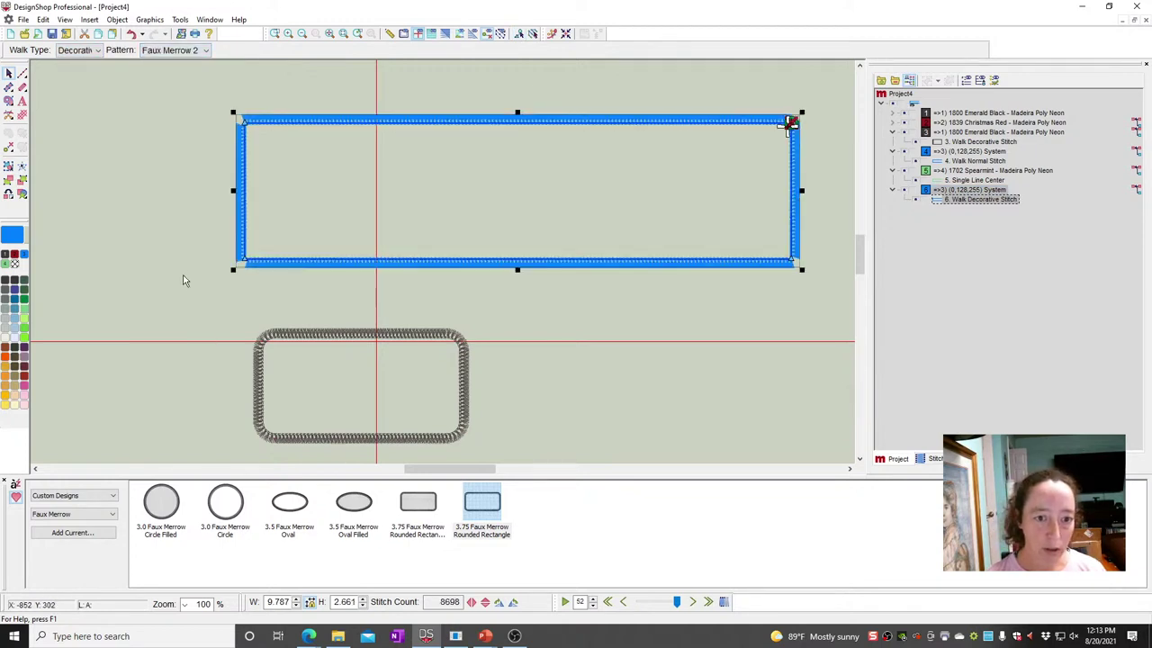
{"action": "left_click", "coordinate": [737, 393]}
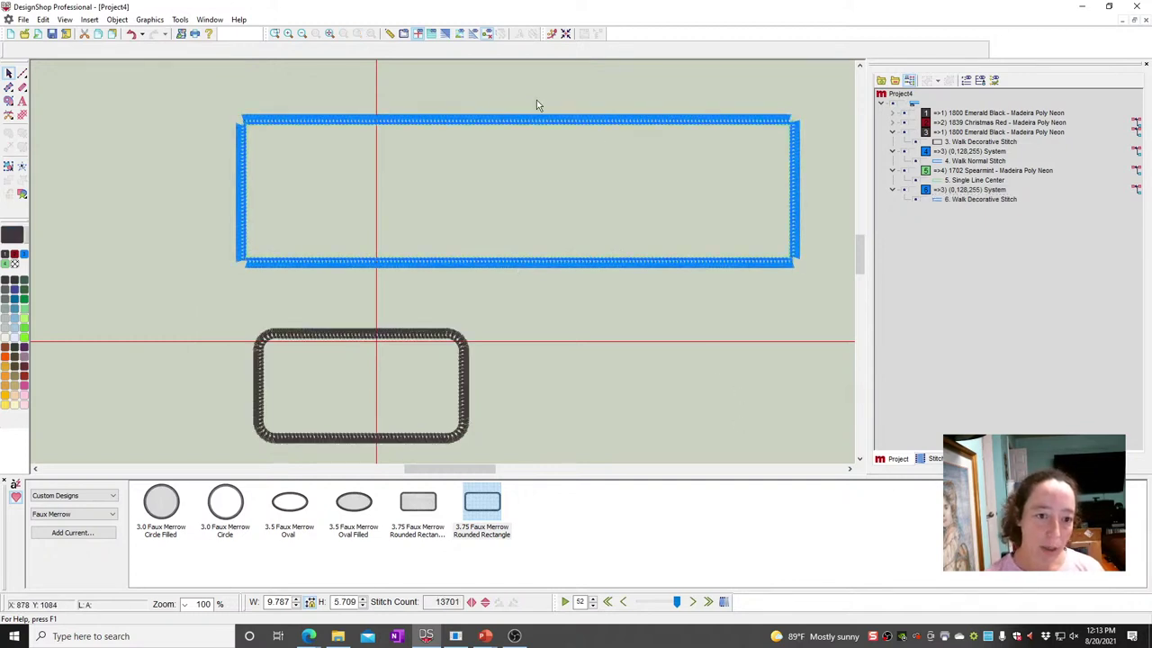
- Scale the blue decorative border inward from its upper-left corner to about 9.74 by 2.61 in
{"action": "left_click", "coordinate": [276, 34]}
{"action": "left_click_drag", "start_coordinate": [226, 108], "coordinate": [277, 157]}
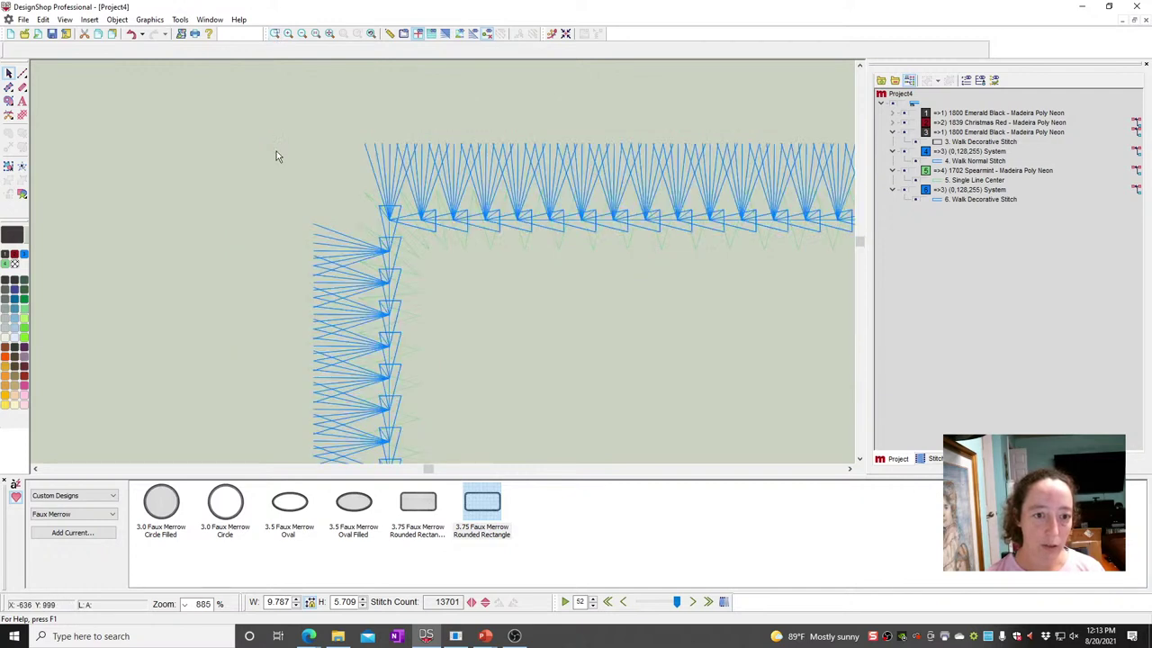
{"action": "left_click", "coordinate": [401, 234]}
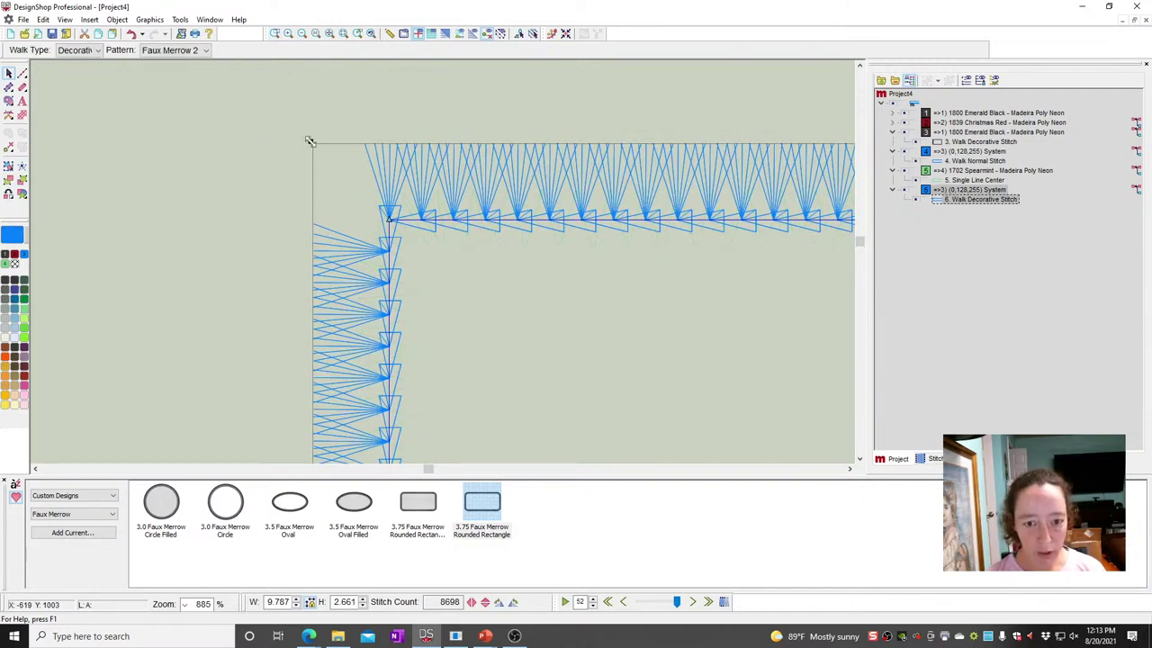
{"action": "left_click_drag", "start_coordinate": [310, 149], "coordinate": [334, 174]}
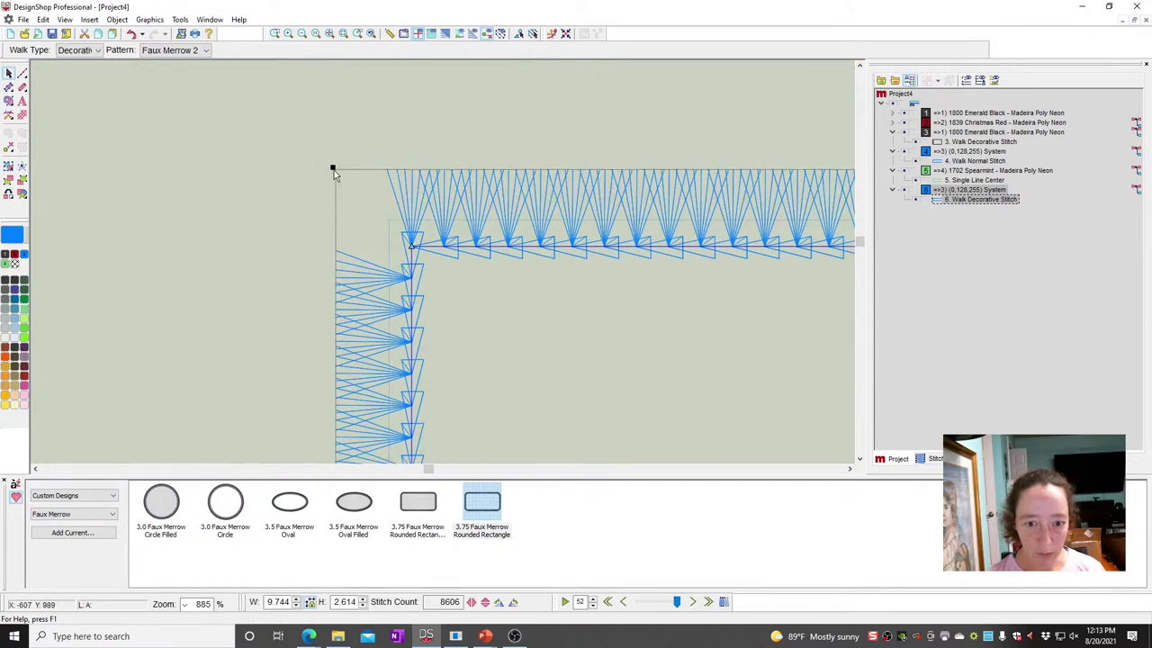
- Extend the blue border's start point leftward and end point upward so the stitches overlap across the upper-left corner
{"action": "left_click", "coordinate": [39, 197]}
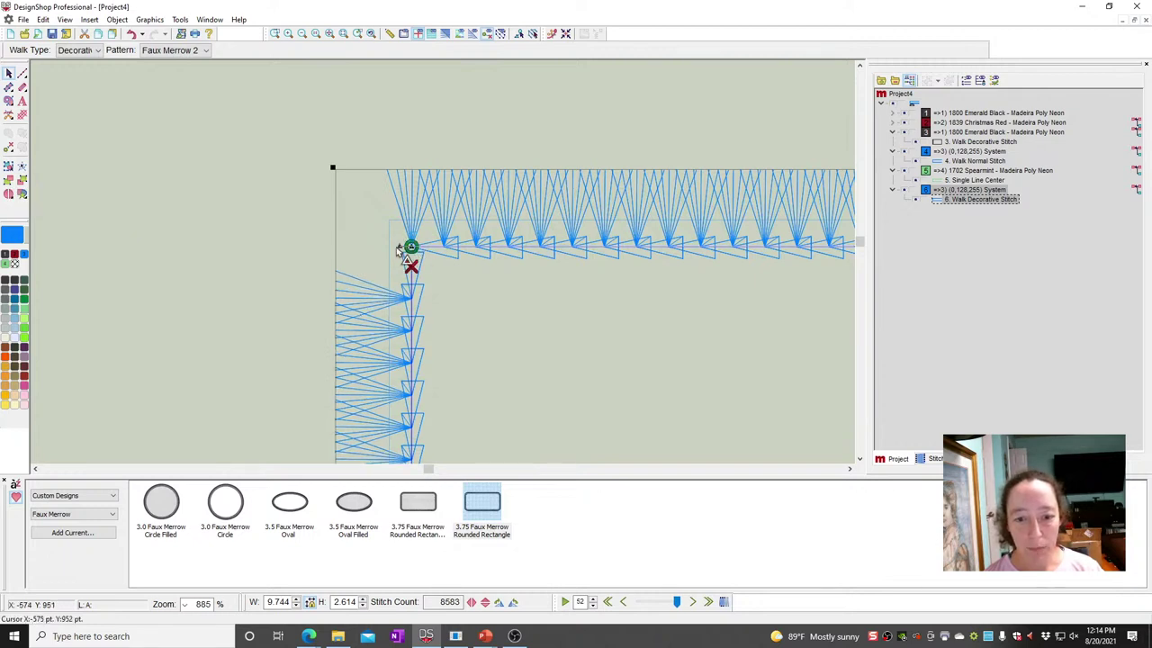
{"action": "left_click_drag", "start_coordinate": [410, 247], "coordinate": [364, 247]}
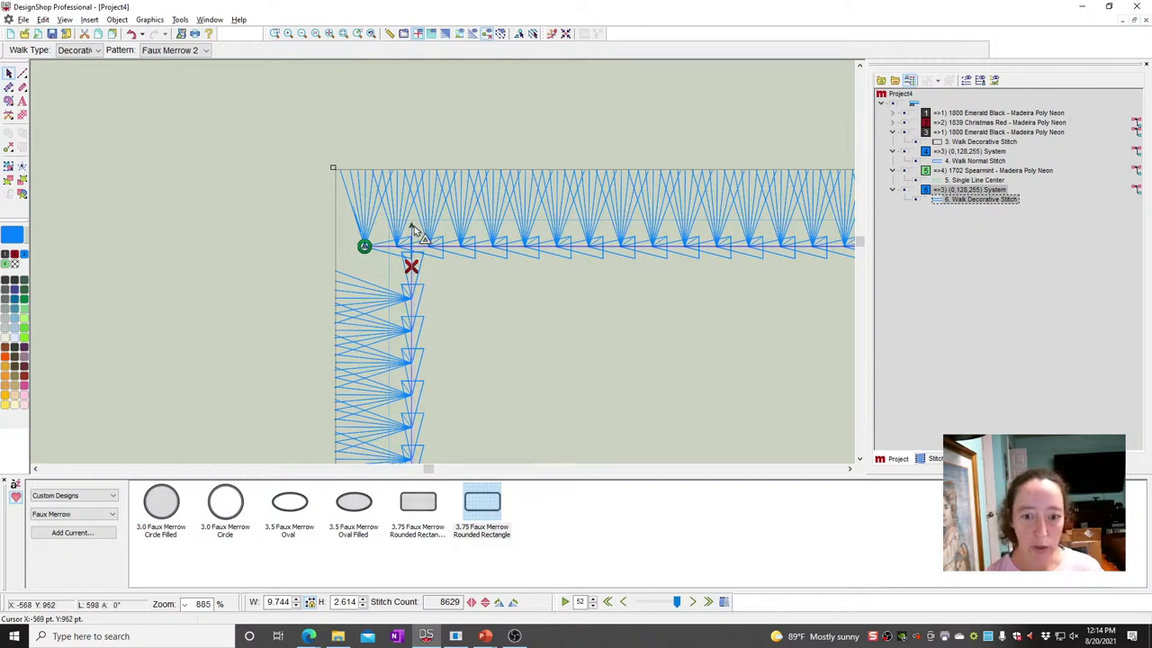
{"action": "left_click_drag", "start_coordinate": [410, 266], "coordinate": [413, 187]}
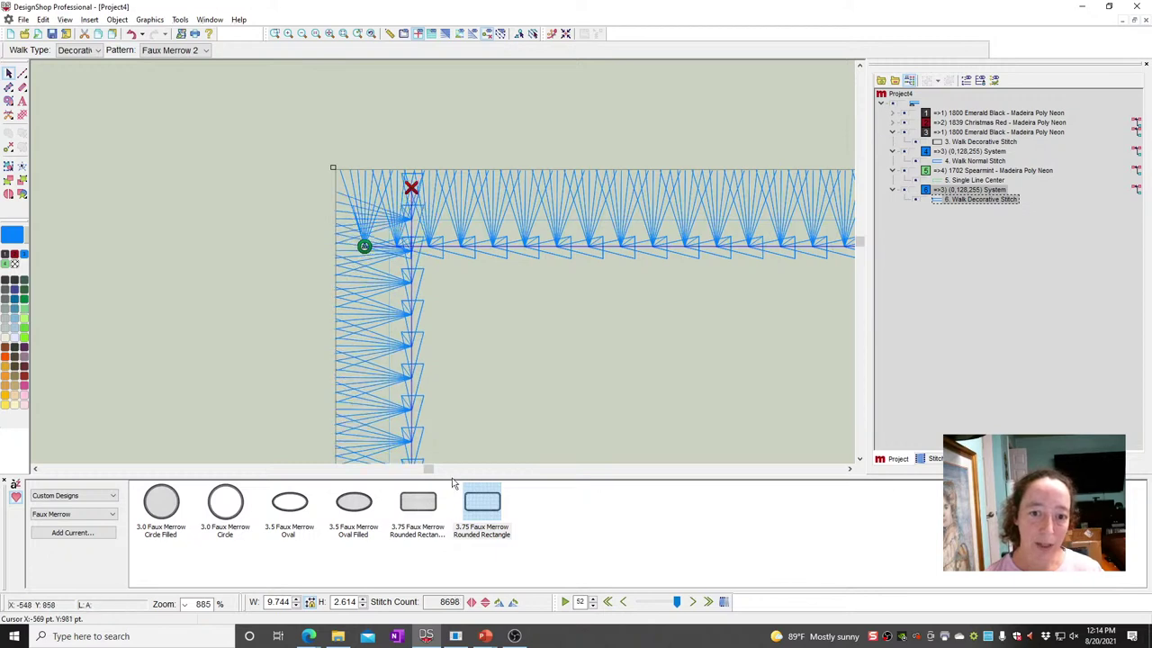
{"action": "left_click", "coordinate": [339, 34]}
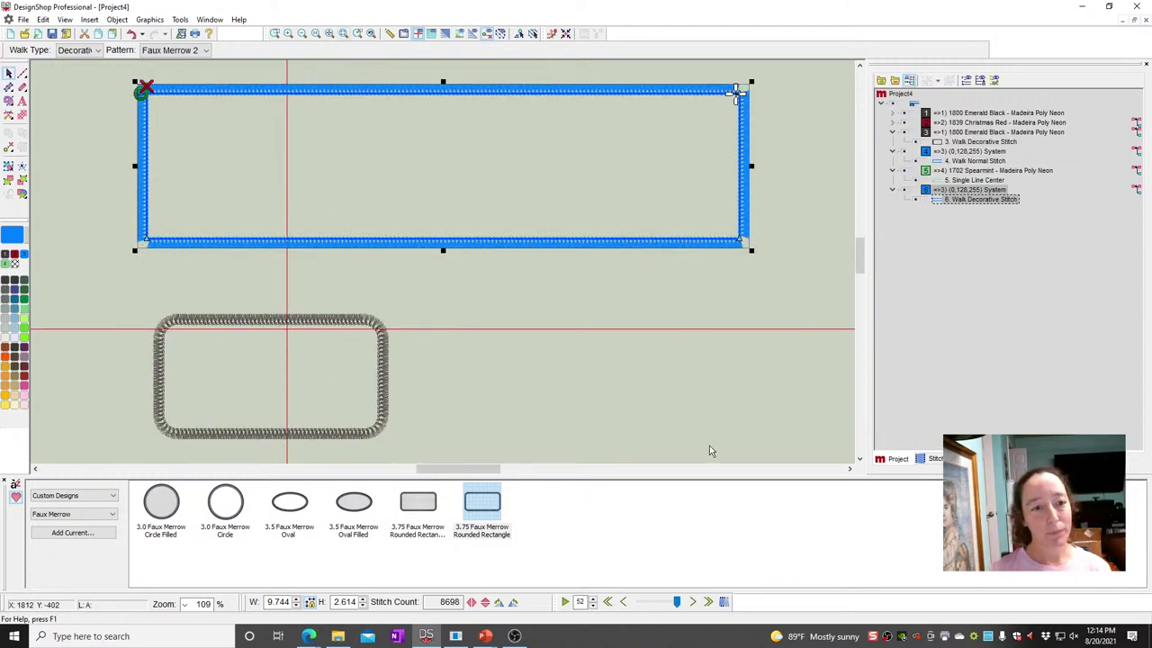
{"action": "left_click", "coordinate": [710, 445]}
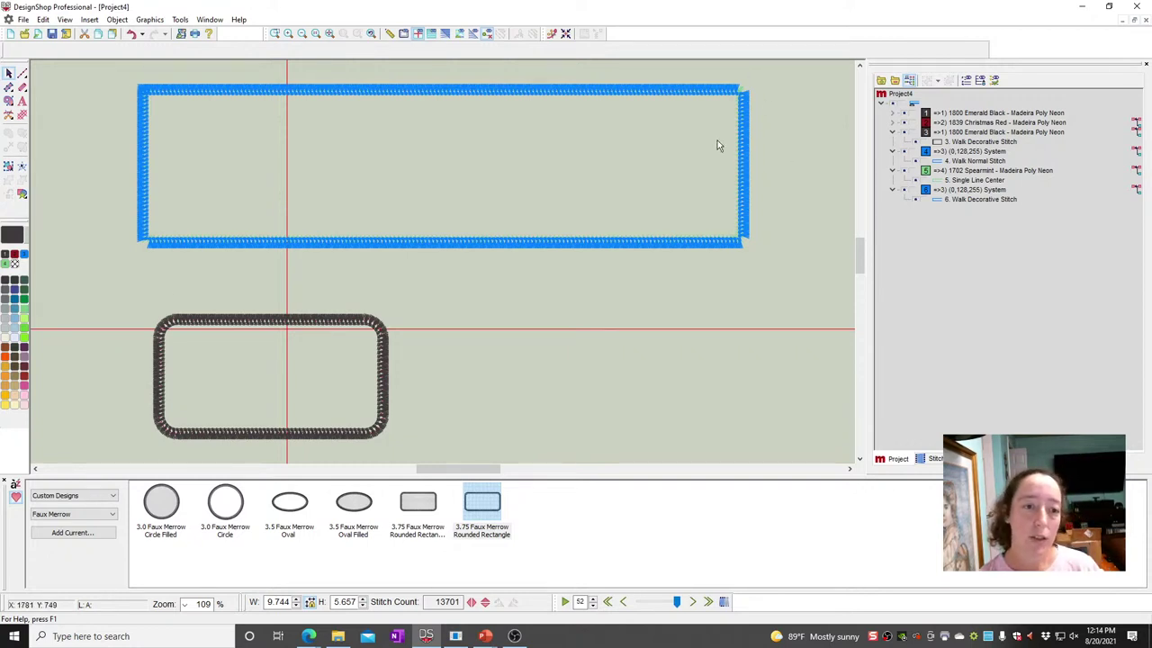
- Select all layers of the black rounded rectangle border and stretch them horizontally to about 9.91 in wide
{"action": "left_click", "coordinate": [376, 356]}
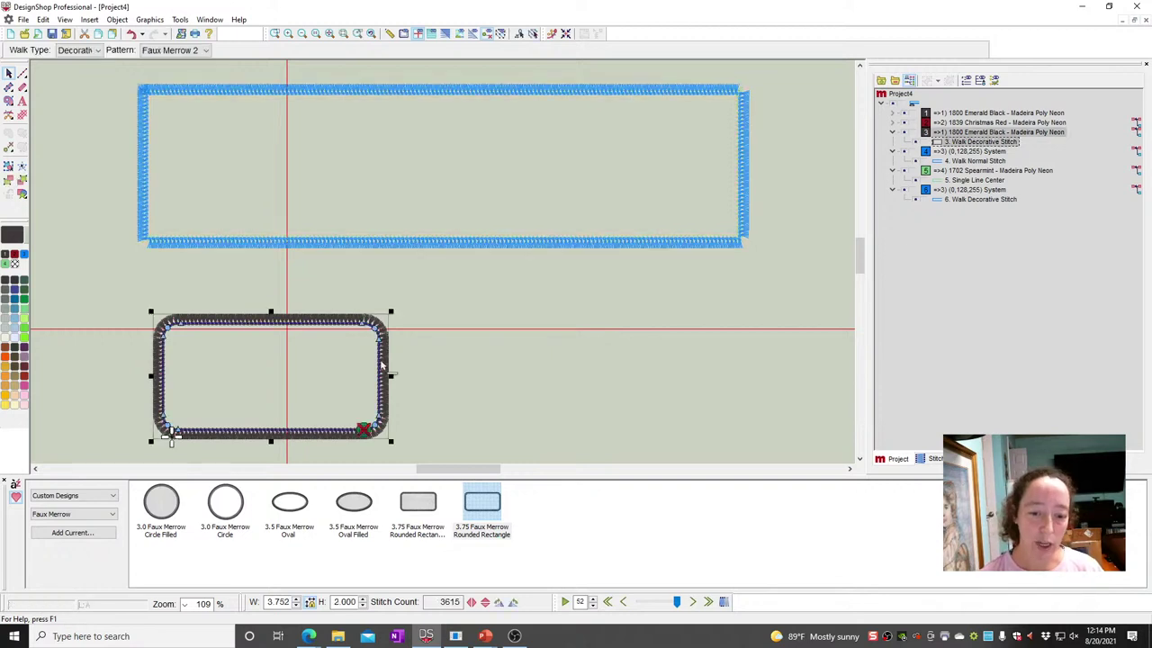
{"action": "left_click_drag", "start_coordinate": [101, 299], "coordinate": [513, 464]}
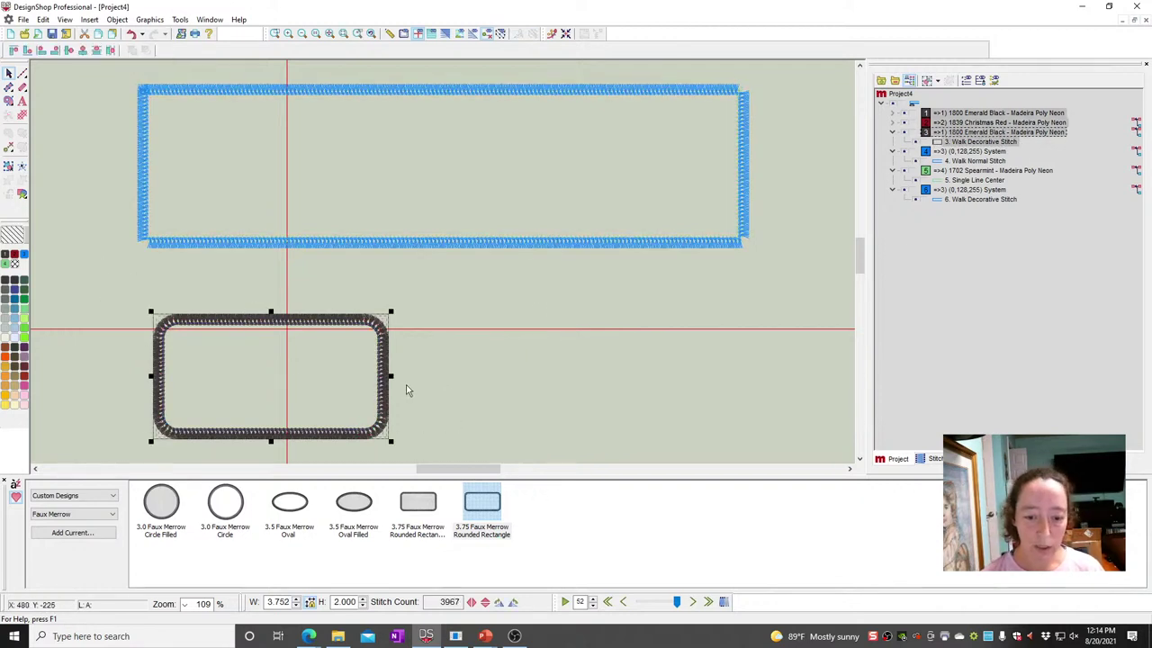
{"action": "left_click_drag", "start_coordinate": [394, 377], "coordinate": [789, 402]}
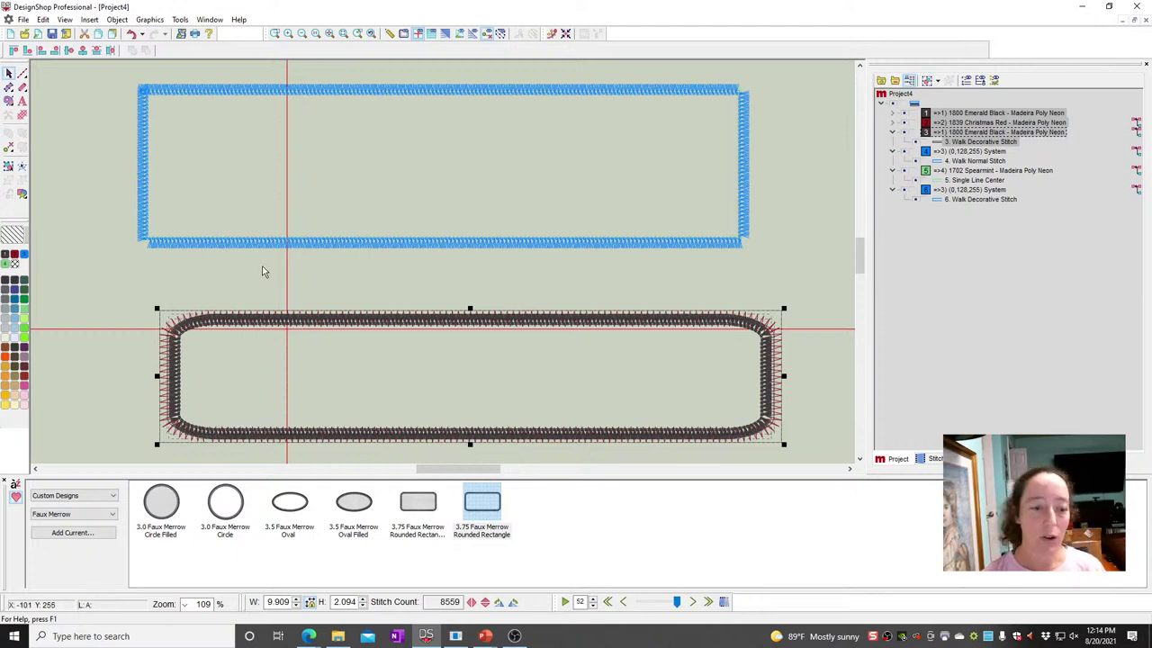
- Shrink the red Zig Zag column to fit beneath the stretched black border and set its column width to 40
{"action": "left_click", "coordinate": [230, 97]}
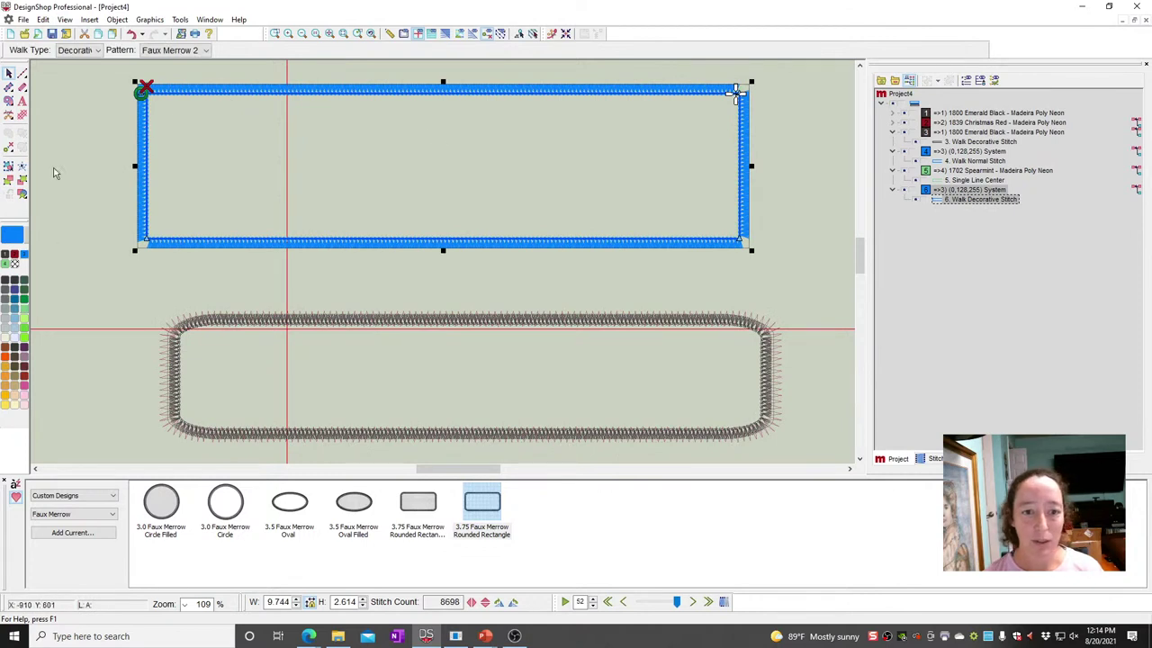
{"action": "left_click", "coordinate": [956, 123]}
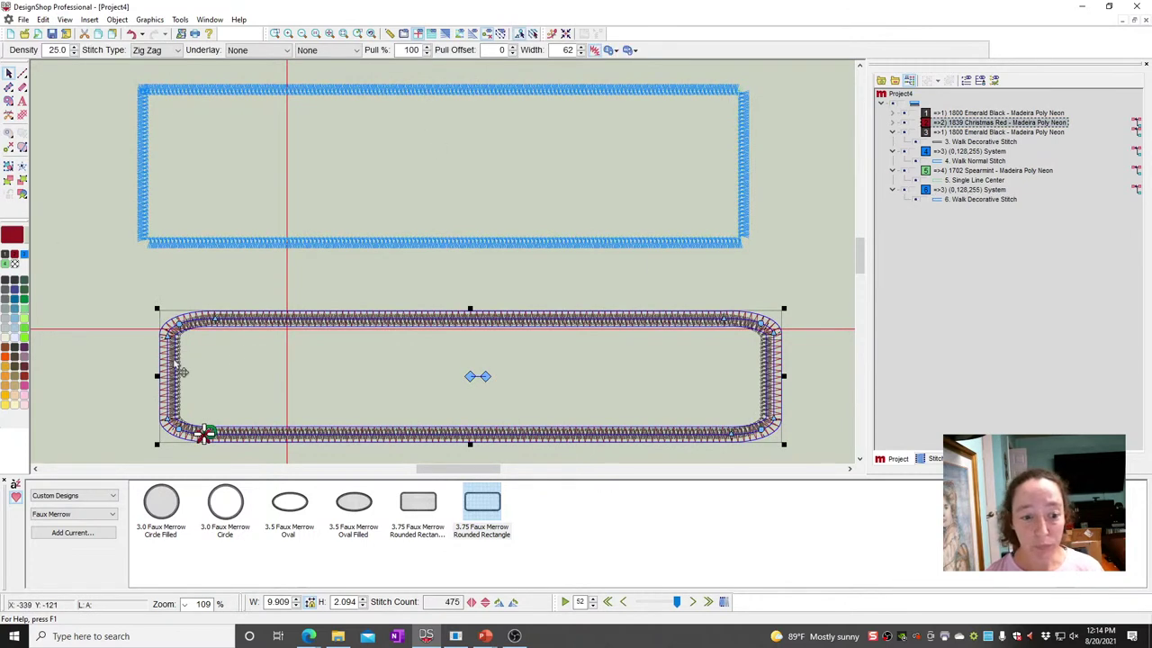
{"action": "left_click_drag", "start_coordinate": [153, 376], "coordinate": [167, 377]}
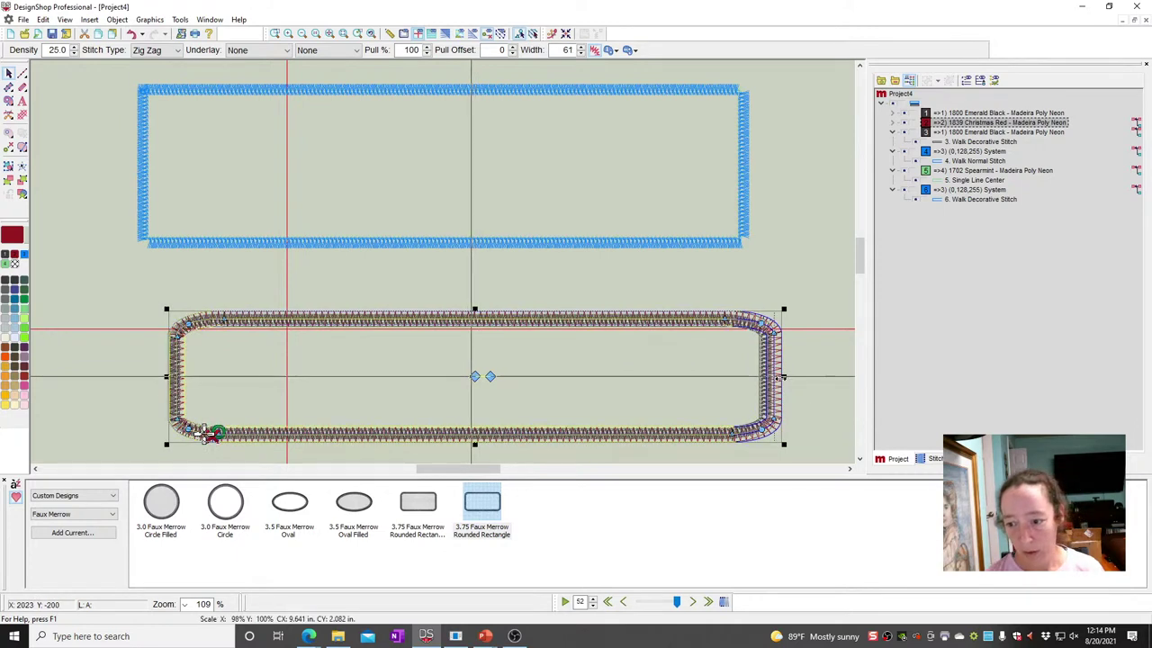
{"action": "left_click", "coordinate": [557, 50]}
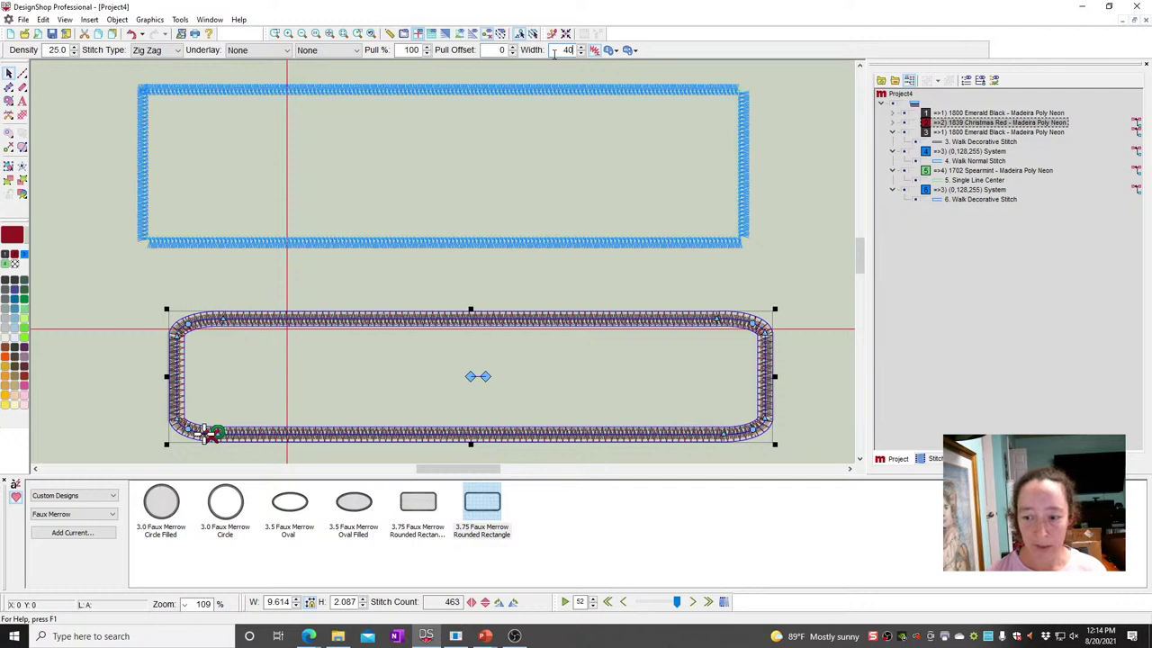
{"action": "key", "text": "Return"}
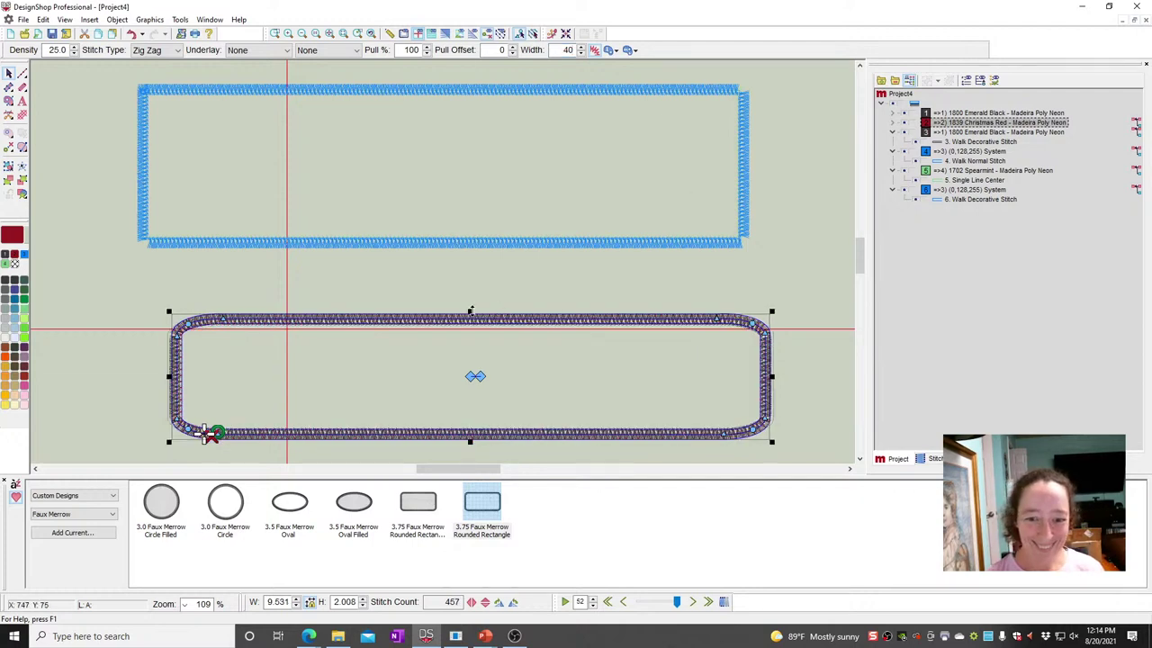
{"action": "left_click_drag", "start_coordinate": [470, 311], "coordinate": [470, 314]}
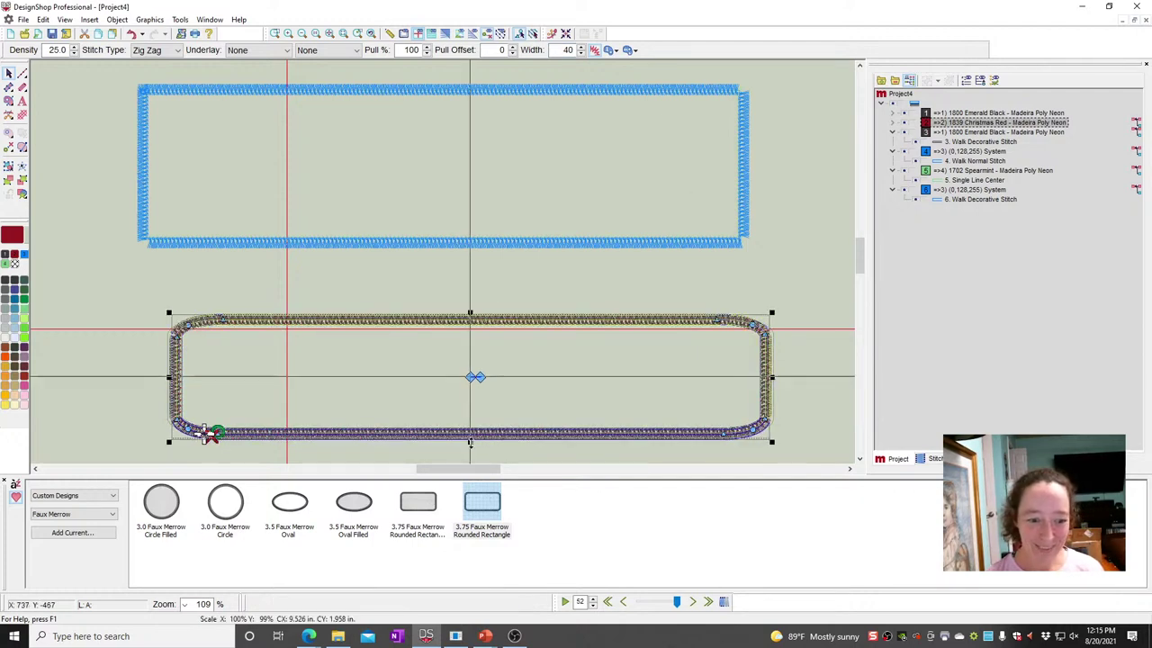
{"action": "left_click", "coordinate": [184, 279]}
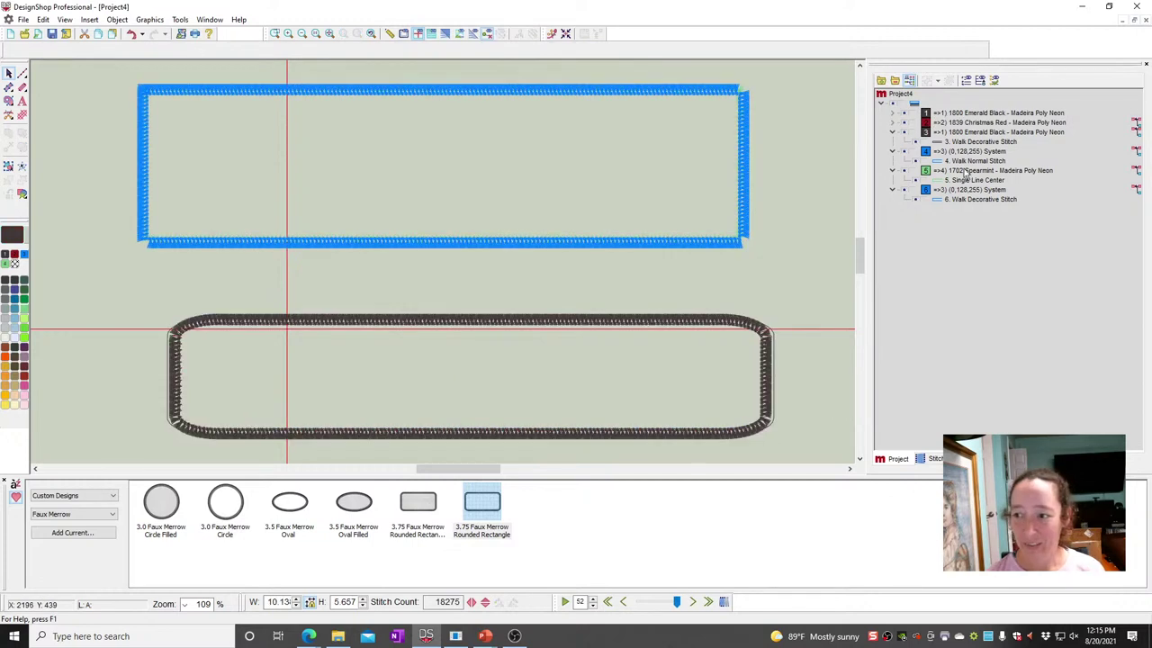
- Pull in both ends of the first black walk stitch outline so it fits beneath the stretched rounded border
{"action": "left_click", "coordinate": [968, 114]}
{"action": "left_click_drag", "start_coordinate": [162, 377], "coordinate": [173, 376]}
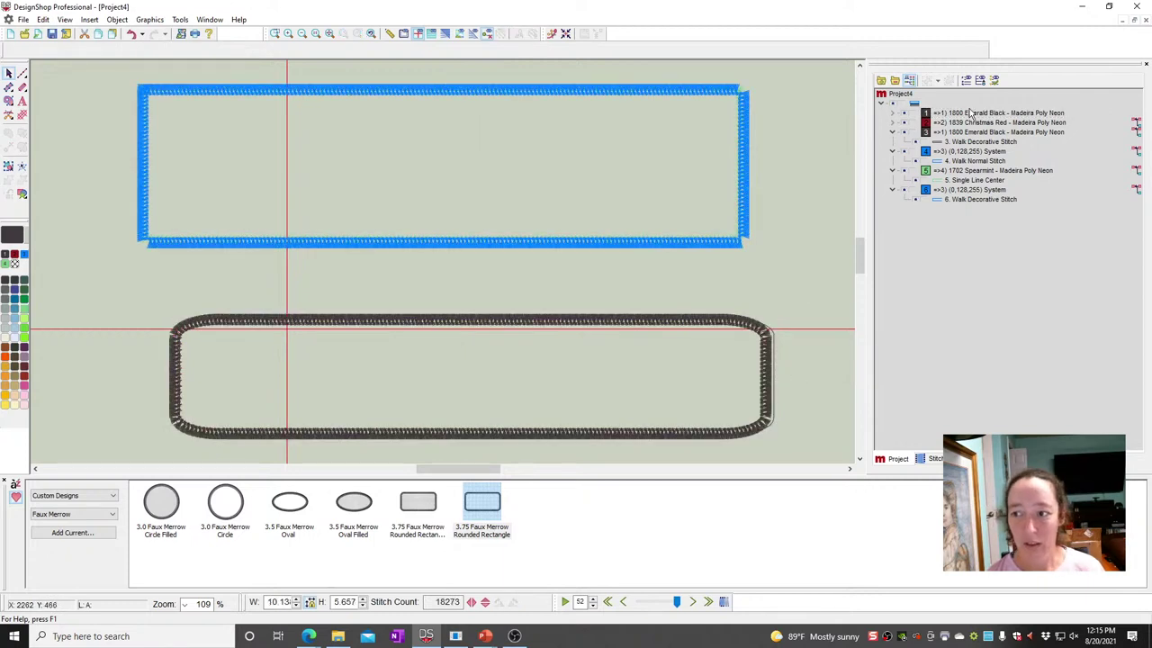
{"action": "left_click_drag", "start_coordinate": [776, 376], "coordinate": [772, 377]}
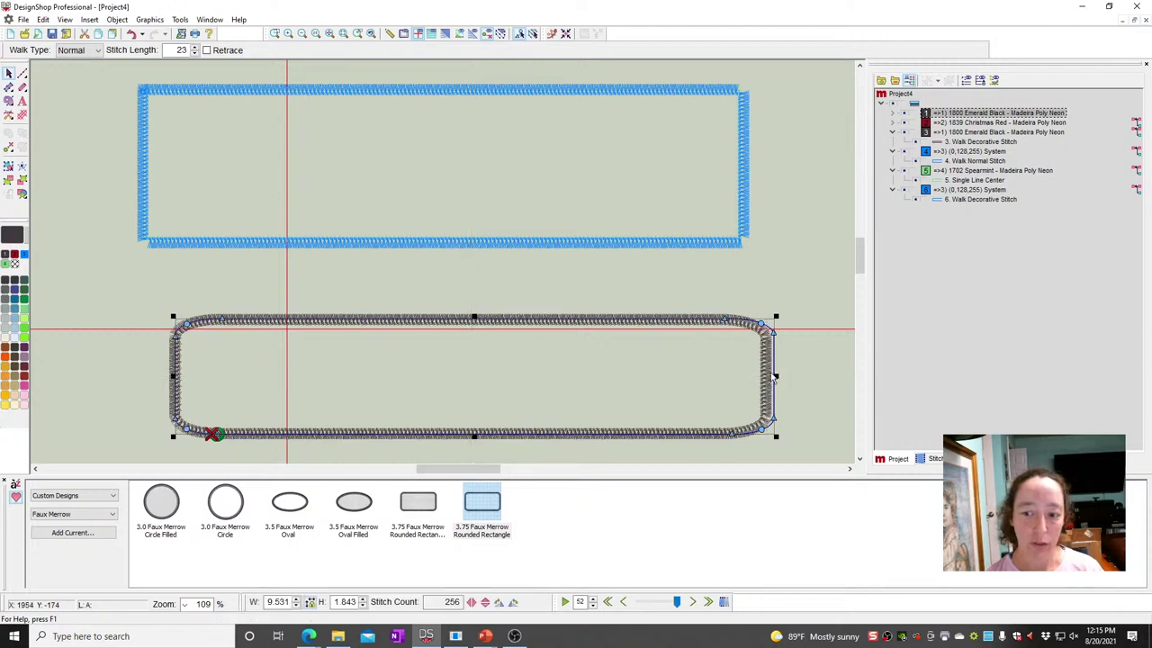
- Narrow the blue decorative border from its right side to about 9.69 in wide and deselect it
{"action": "left_click", "coordinate": [740, 106]}
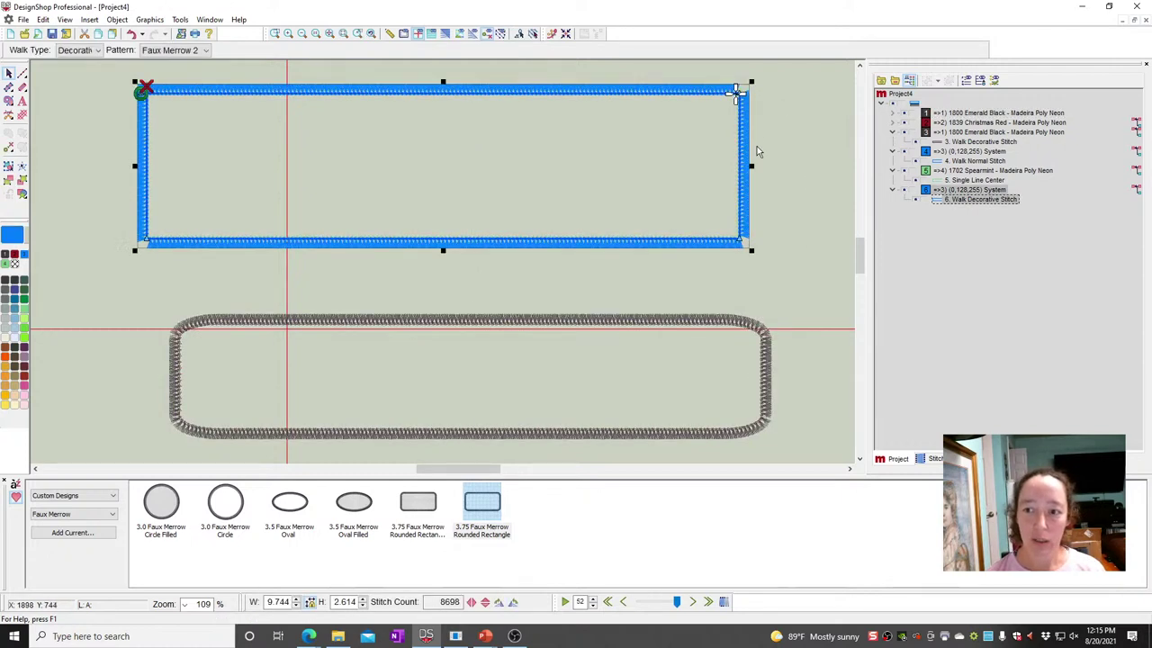
{"action": "left_click_drag", "start_coordinate": [751, 166], "coordinate": [752, 176]}
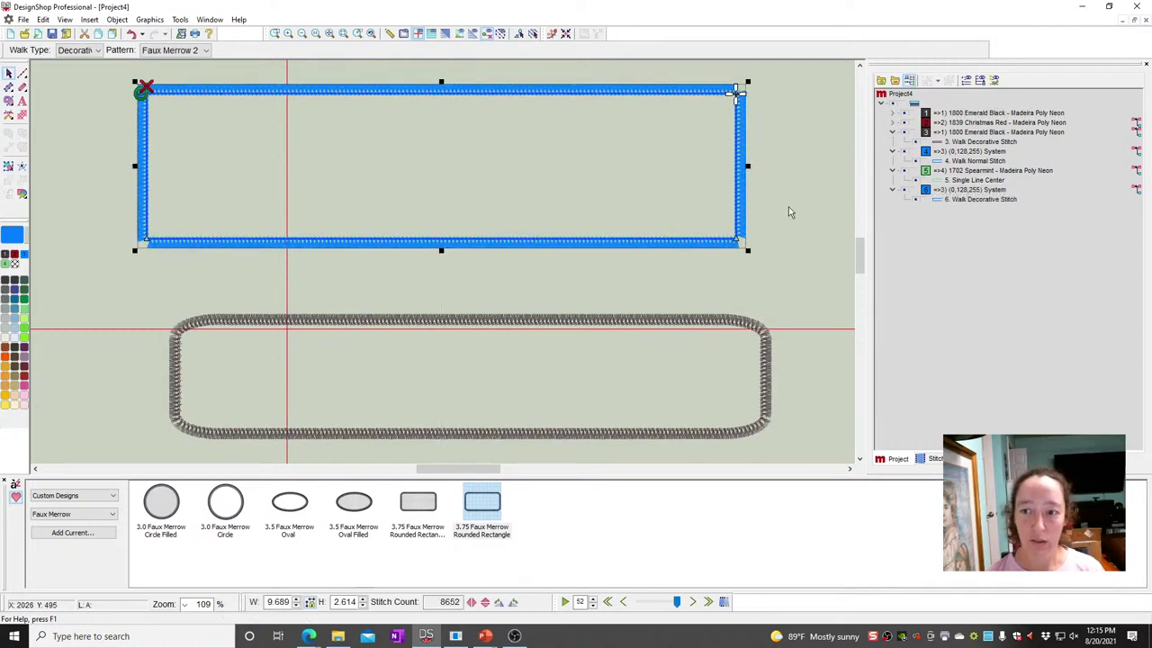
{"action": "left_click", "coordinate": [311, 113]}
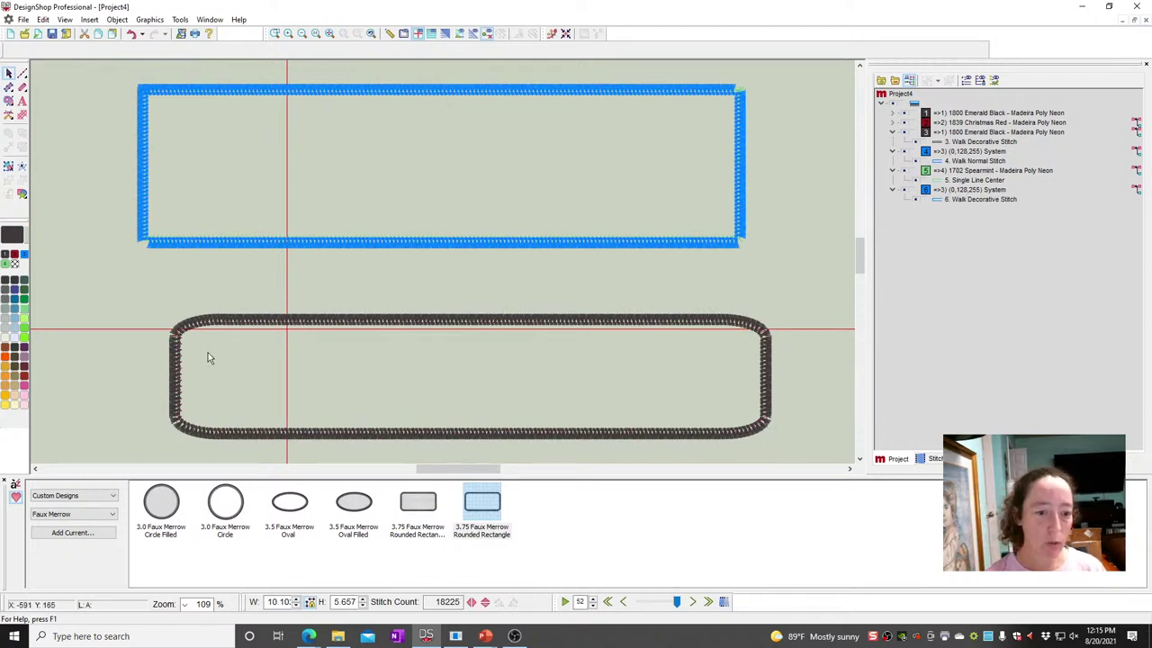
- Draw a Walk Normal Stitch rectangle about 4.67 by 1.68 in above the blue border
{"action": "scroll", "coordinate": [164, 192], "scroll_direction": "up", "scroll_amount": 3}
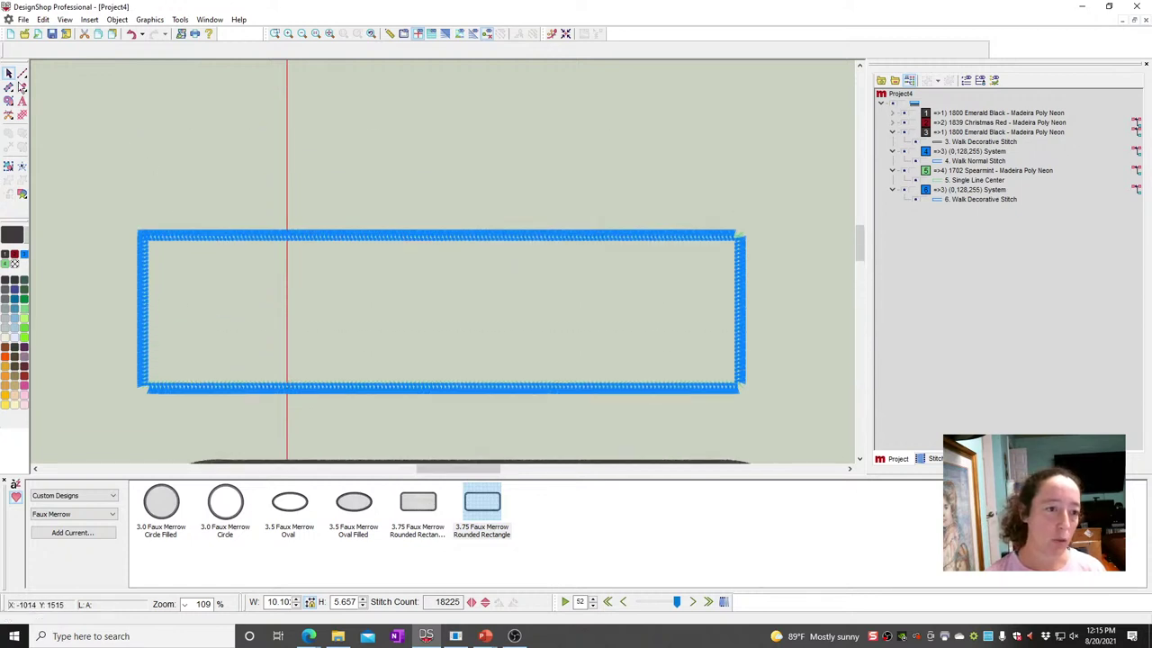
{"action": "left_click", "coordinate": [21, 73]}
{"action": "left_click", "coordinate": [195, 93]}
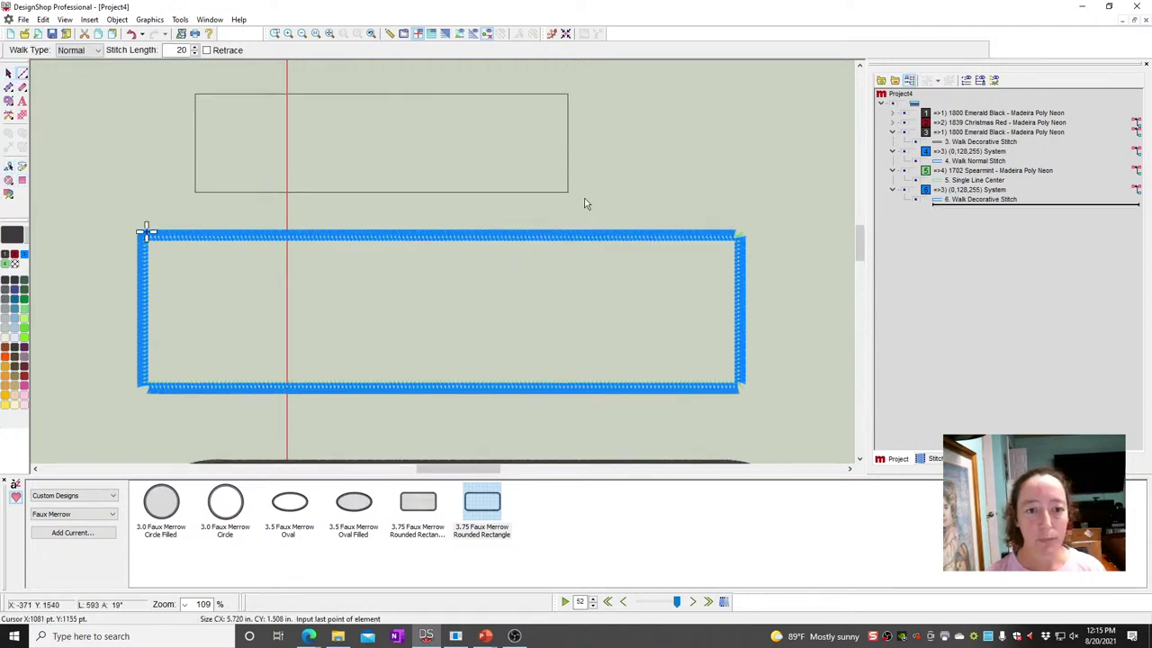
{"action": "left_click", "coordinate": [490, 198]}
- Show the grid, move the new rectangle onto the grid lines and reduce its height to about 1.5 in
{"action": "left_click", "coordinate": [275, 34]}
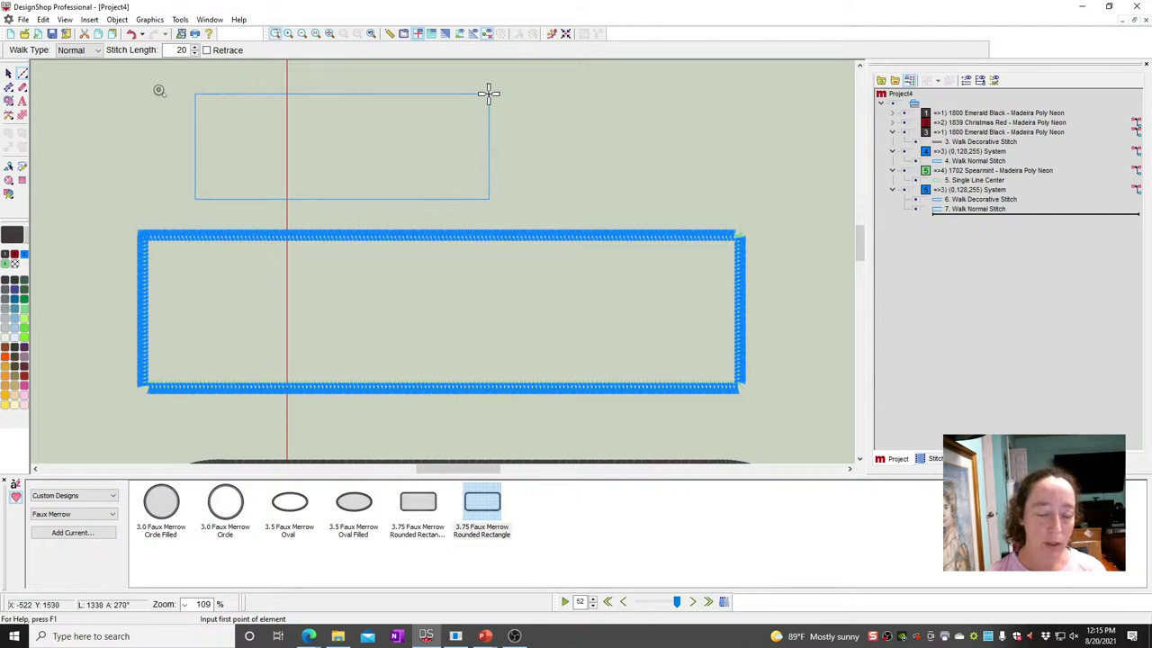
{"action": "left_click_drag", "start_coordinate": [160, 82], "coordinate": [536, 245]}
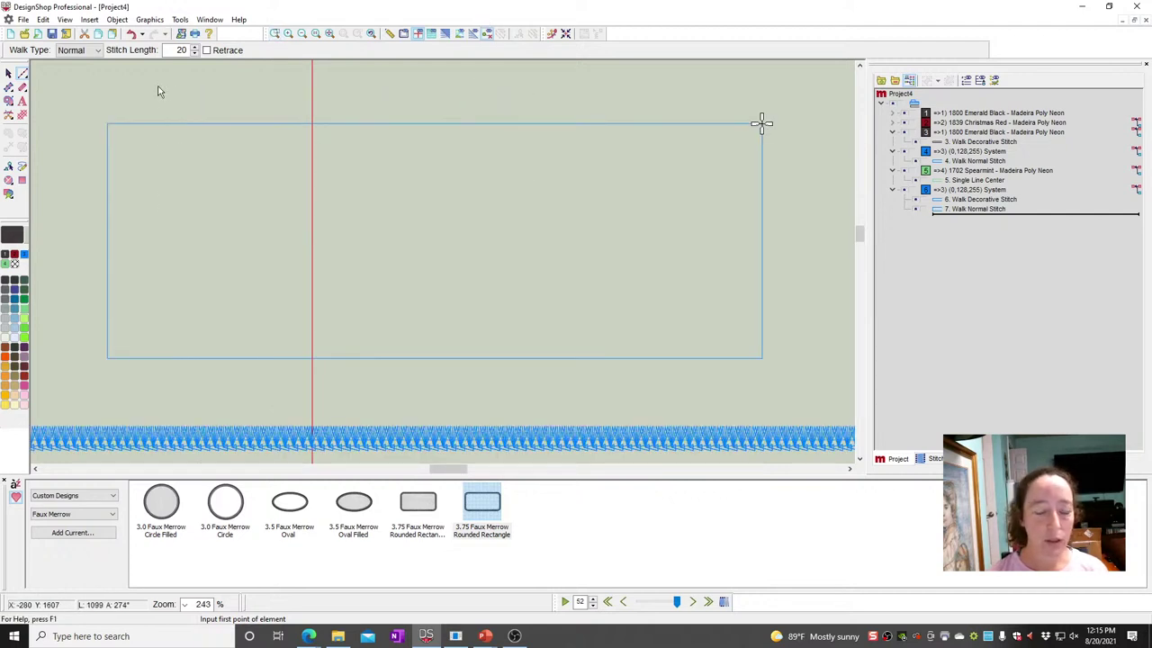
{"action": "left_click", "coordinate": [431, 34]}
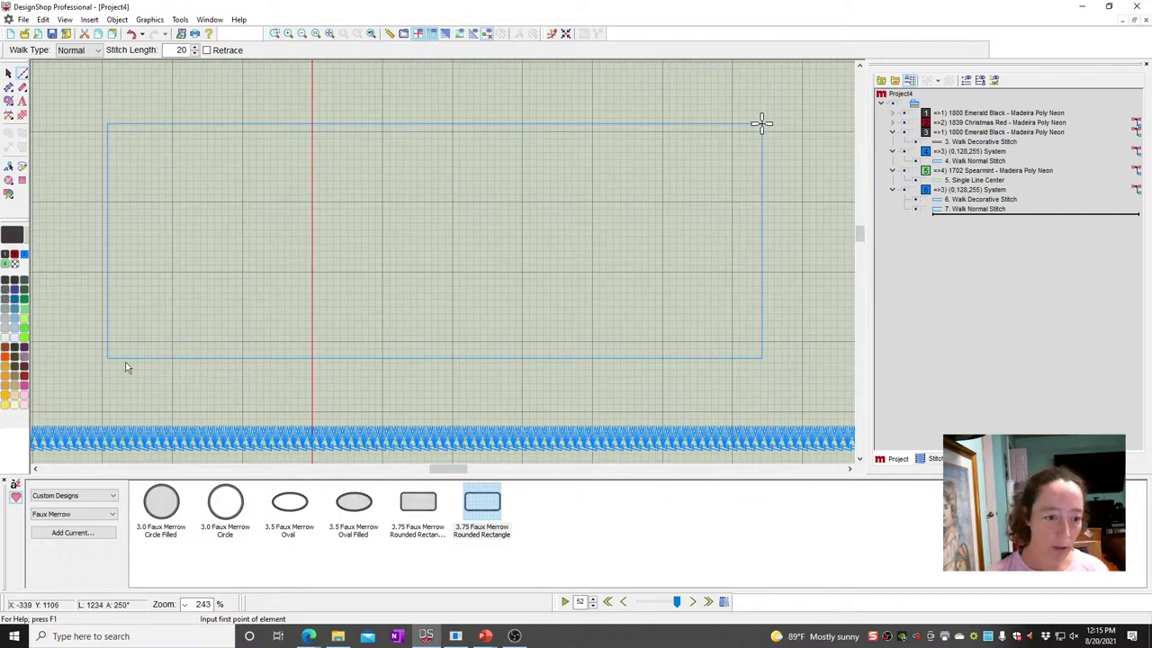
{"action": "key", "text": "Escape"}
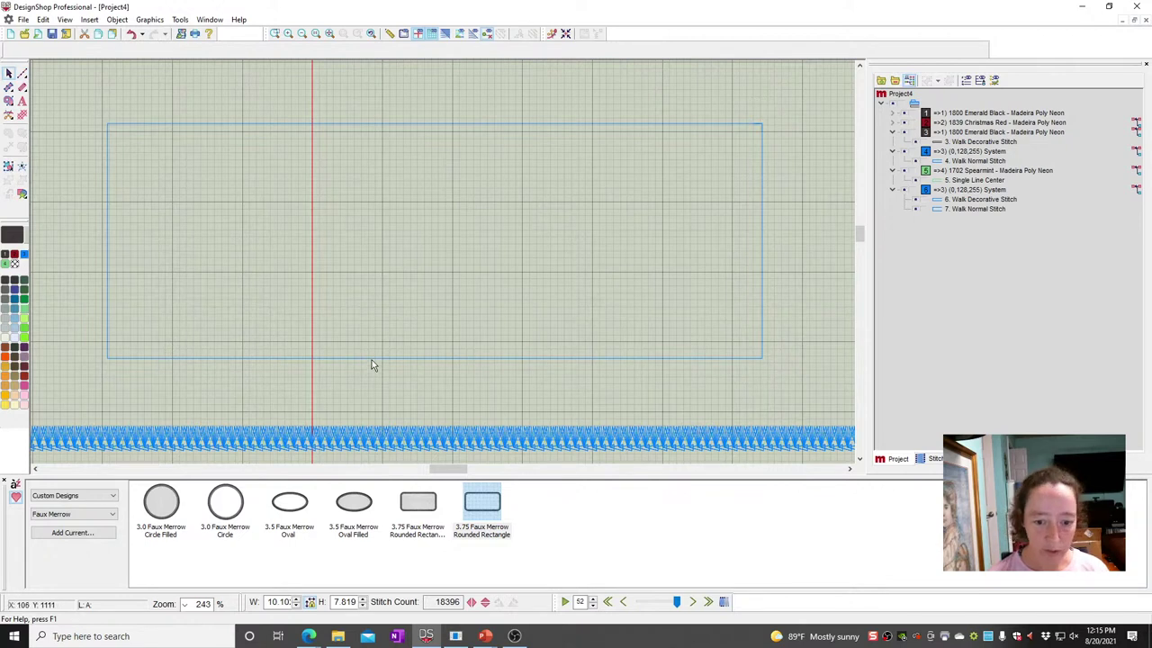
{"action": "left_click_drag", "start_coordinate": [373, 365], "coordinate": [374, 334]}
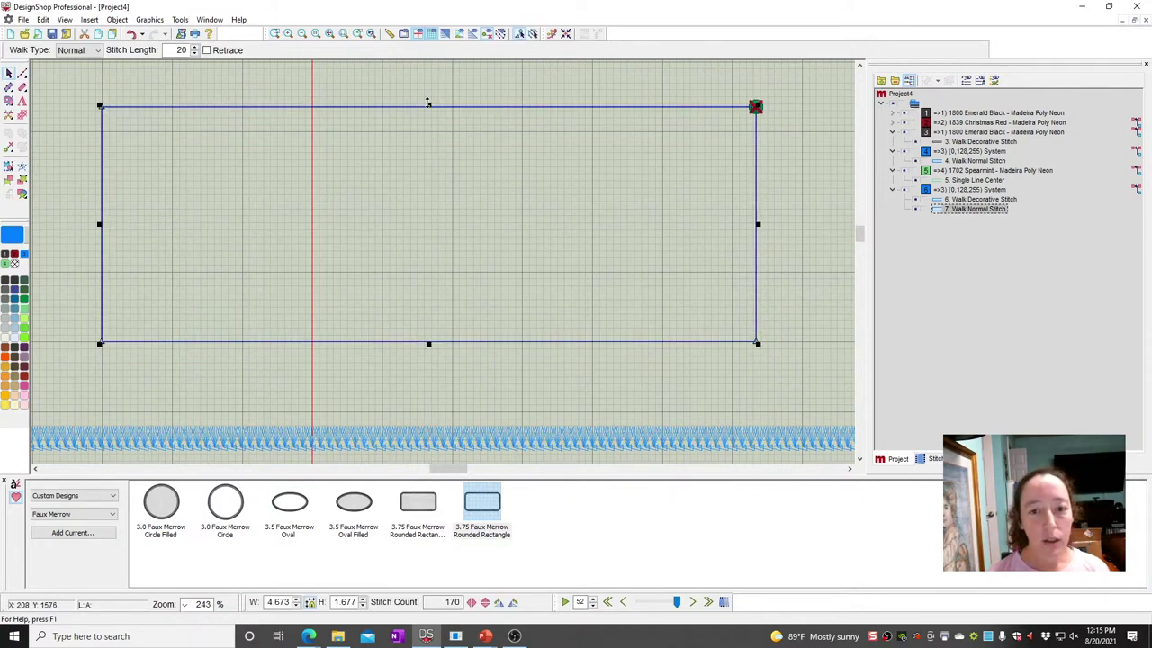
{"action": "left_click_drag", "start_coordinate": [428, 105], "coordinate": [428, 131]}
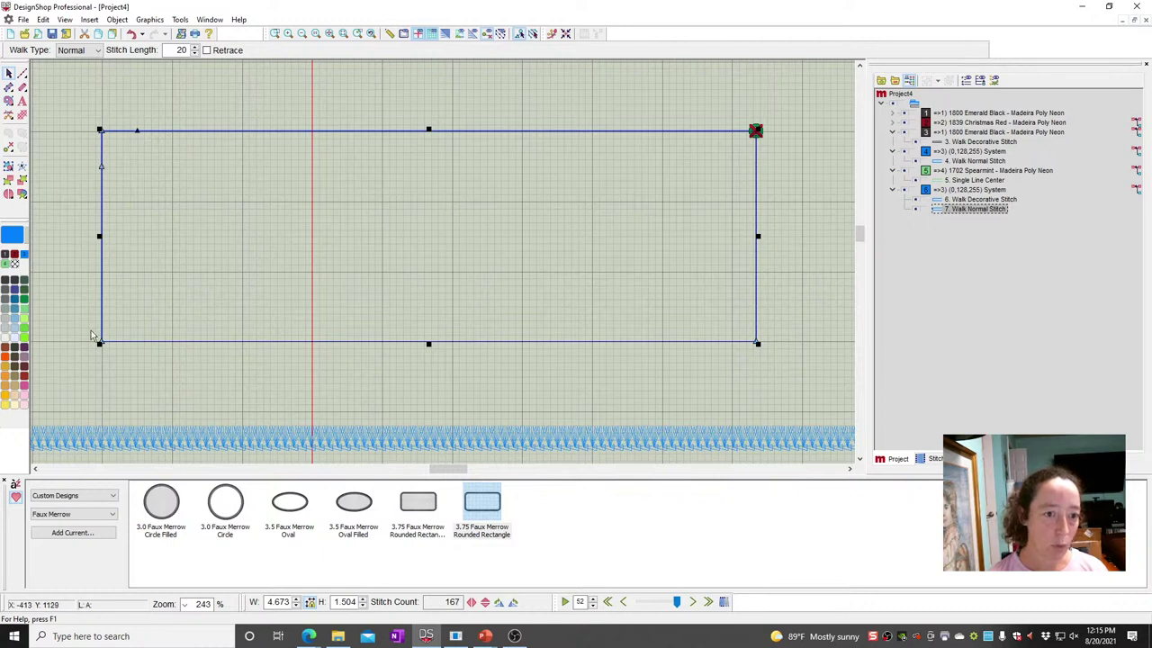
- Round the upper-left corner of the walk stitch rectangle by adding side points and pulling the corner inward as a curve
{"action": "left_click", "coordinate": [136, 131]}
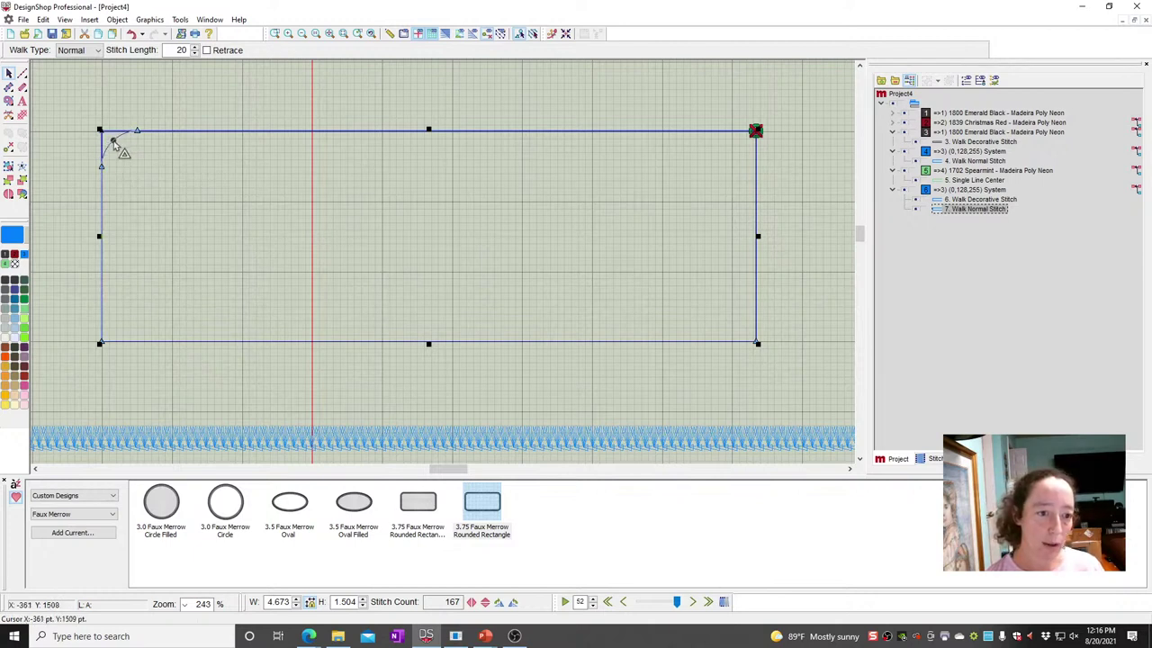
{"action": "left_click_drag", "start_coordinate": [113, 141], "coordinate": [60, 143]}
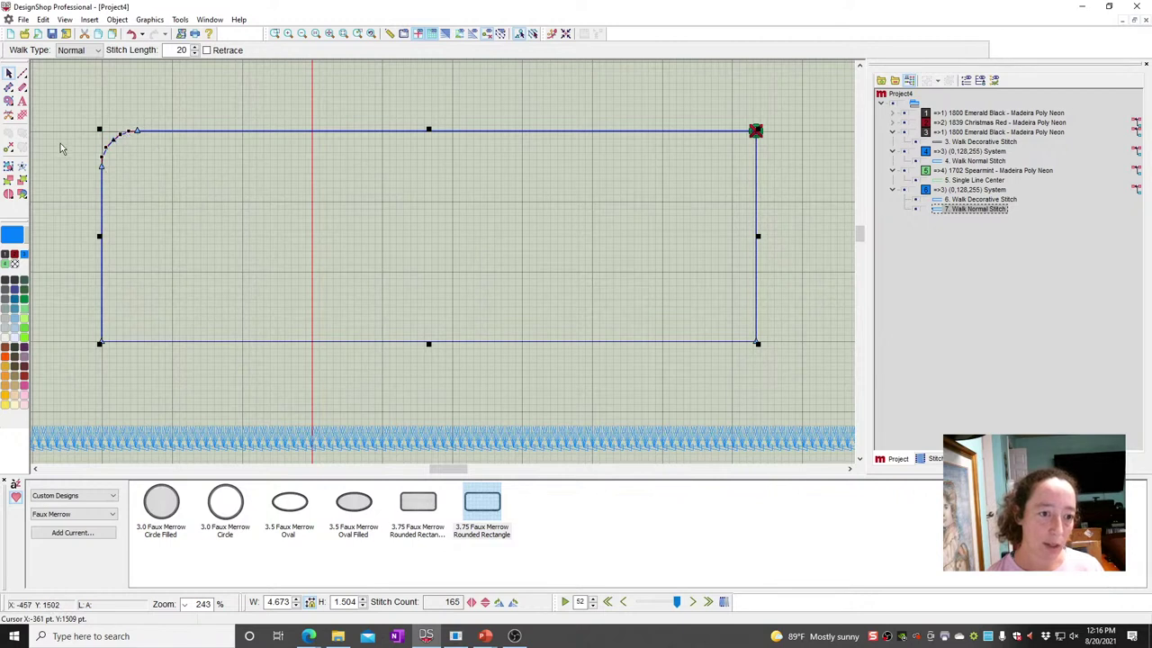
{"action": "key", "text": "Return"}
- Round the lower-left corner of the rectangle to match the upper one, then reselect the outline
{"action": "left_click", "coordinate": [104, 320]}
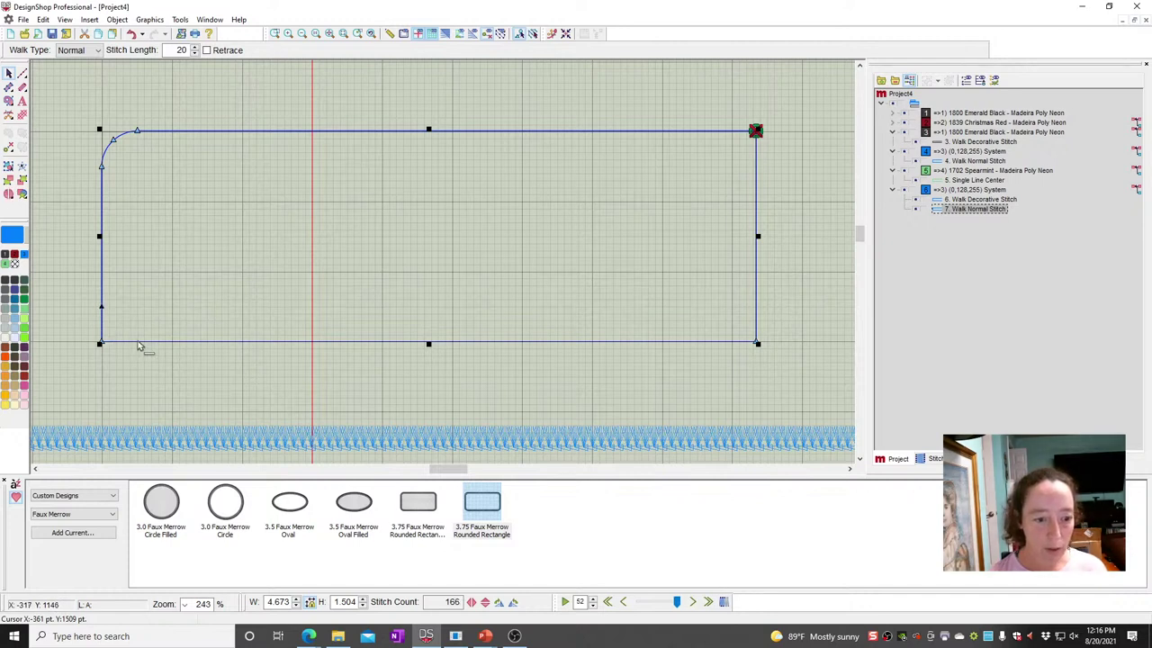
{"action": "left_click", "coordinate": [138, 343]}
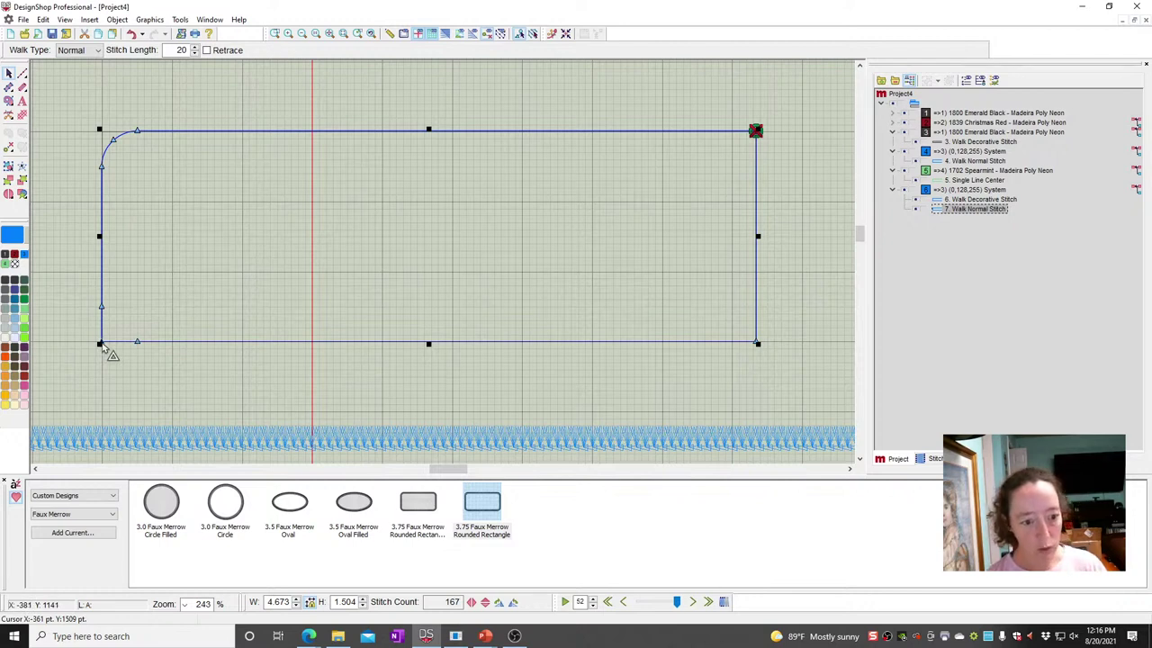
{"action": "mouse_move", "coordinate": [102, 345]}
{"action": "left_mouse_down"}
{"action": "mouse_move", "coordinate": [108, 331]}
{"action": "mouse_move", "coordinate": [118, 336]}
{"action": "left_mouse_up"}
{"action": "left_click", "coordinate": [155, 381]}
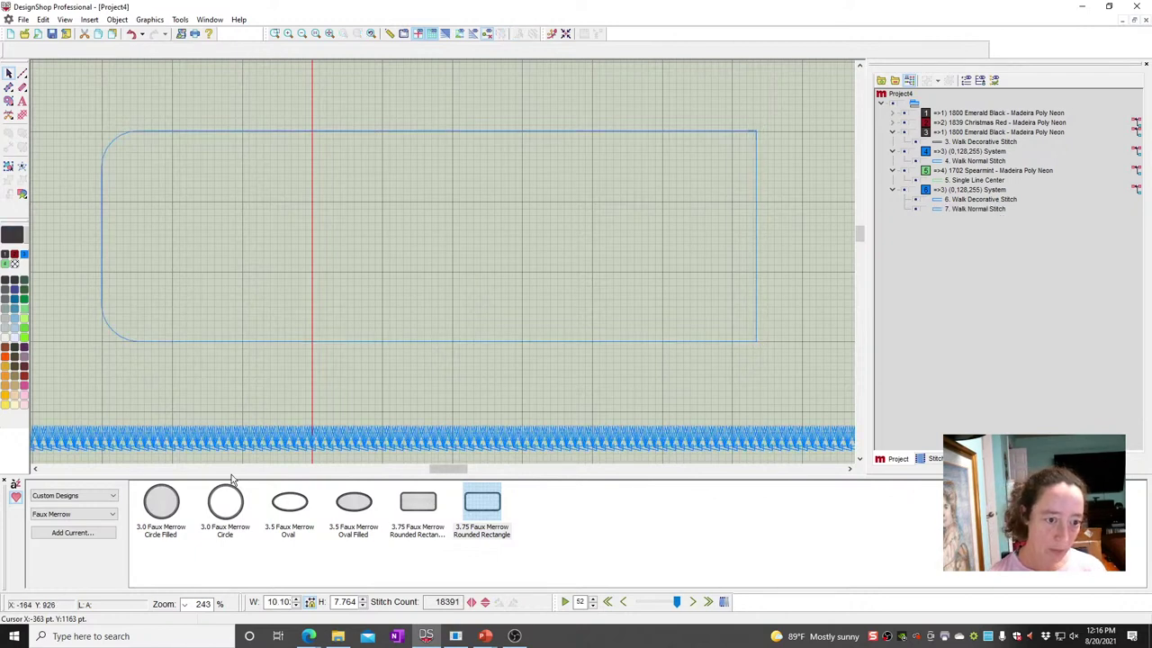
{"action": "left_click", "coordinate": [162, 361]}
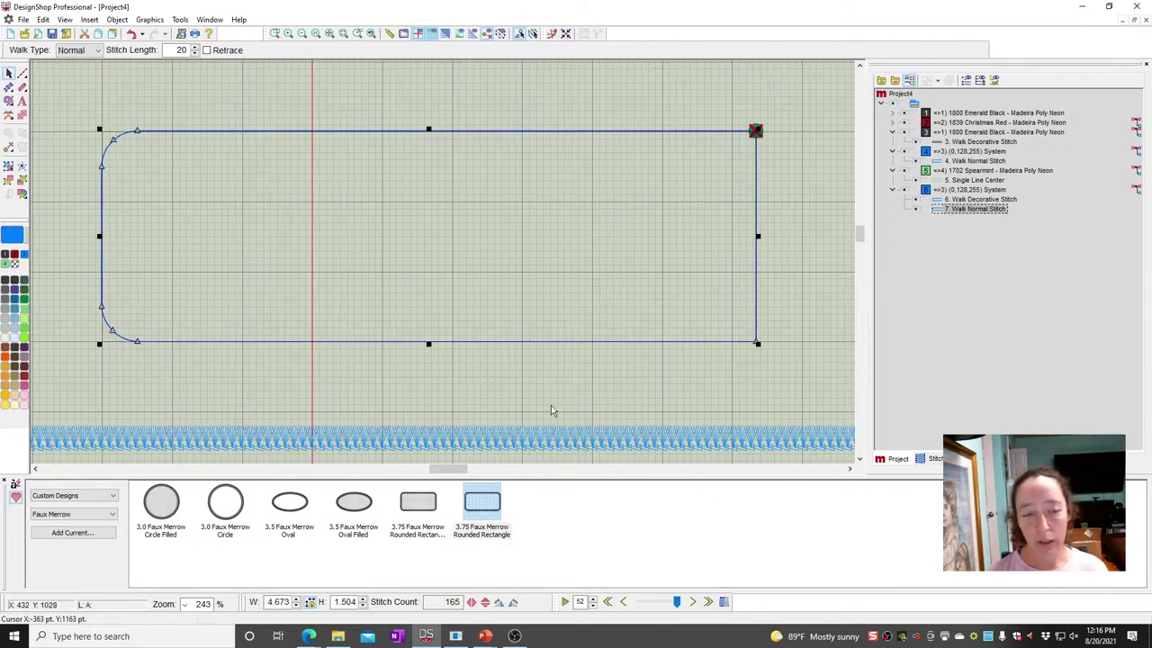
- Recolor the outline Spearmint, duplicate it and convert the duplicate to a Single Line Center element with the Tackle stitch type
{"action": "left_click", "coordinate": [24, 318]}
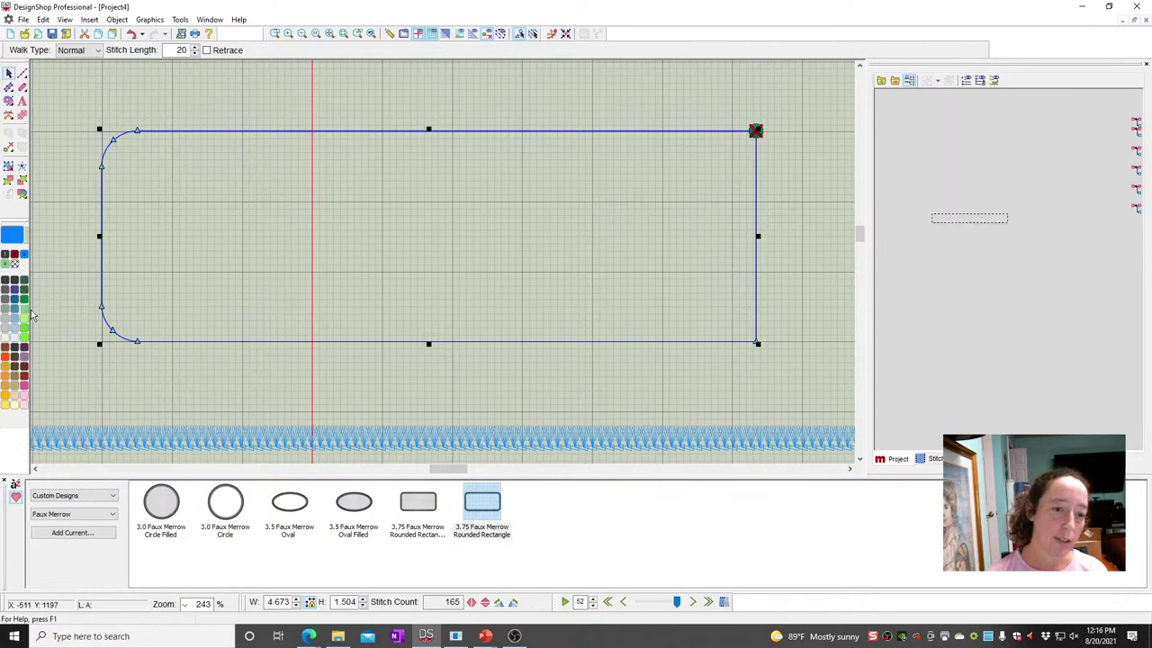
{"action": "left_click", "coordinate": [441, 173]}
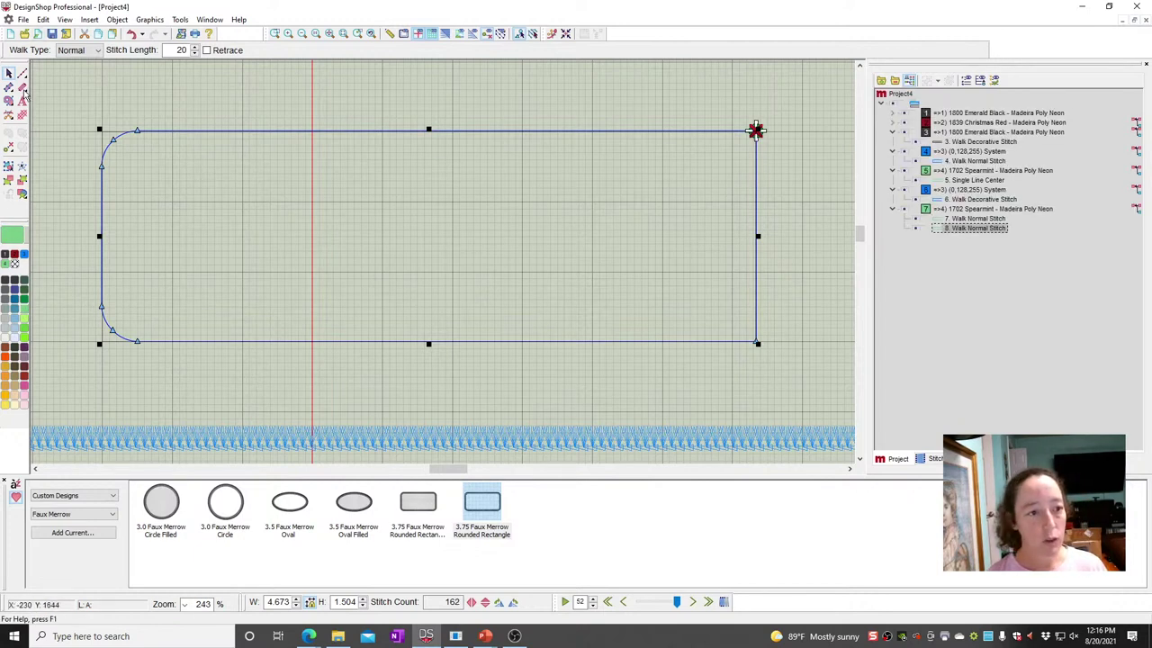
{"action": "left_click", "coordinate": [22, 88]}
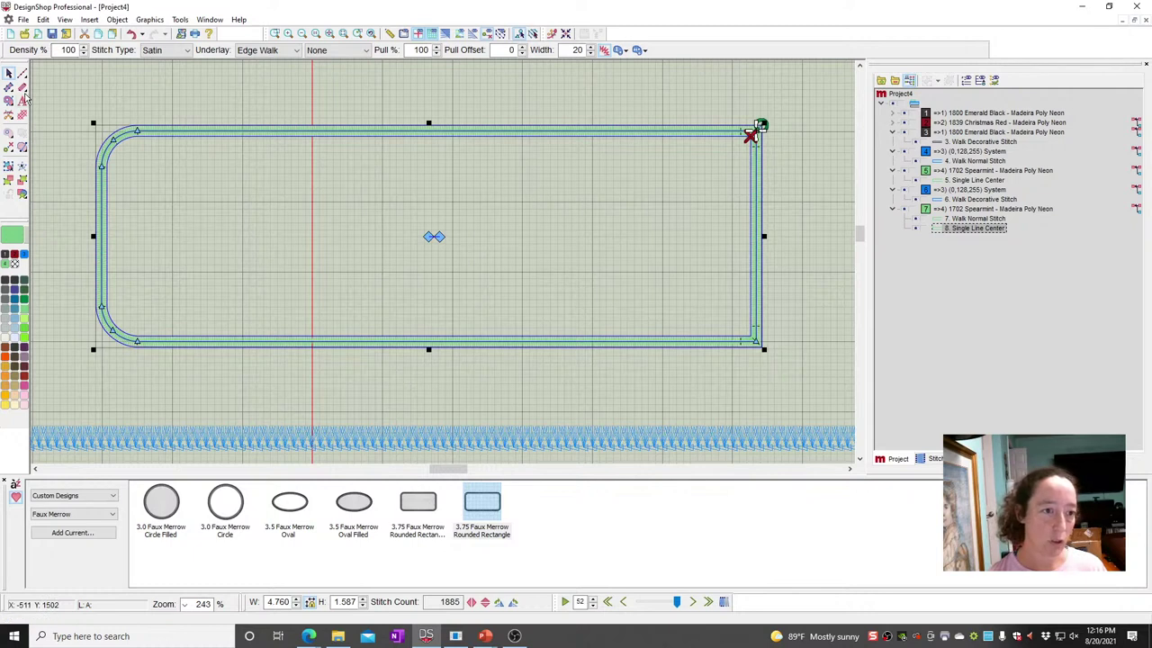
{"action": "left_click", "coordinate": [162, 51]}
{"action": "left_click", "coordinate": [162, 109]}
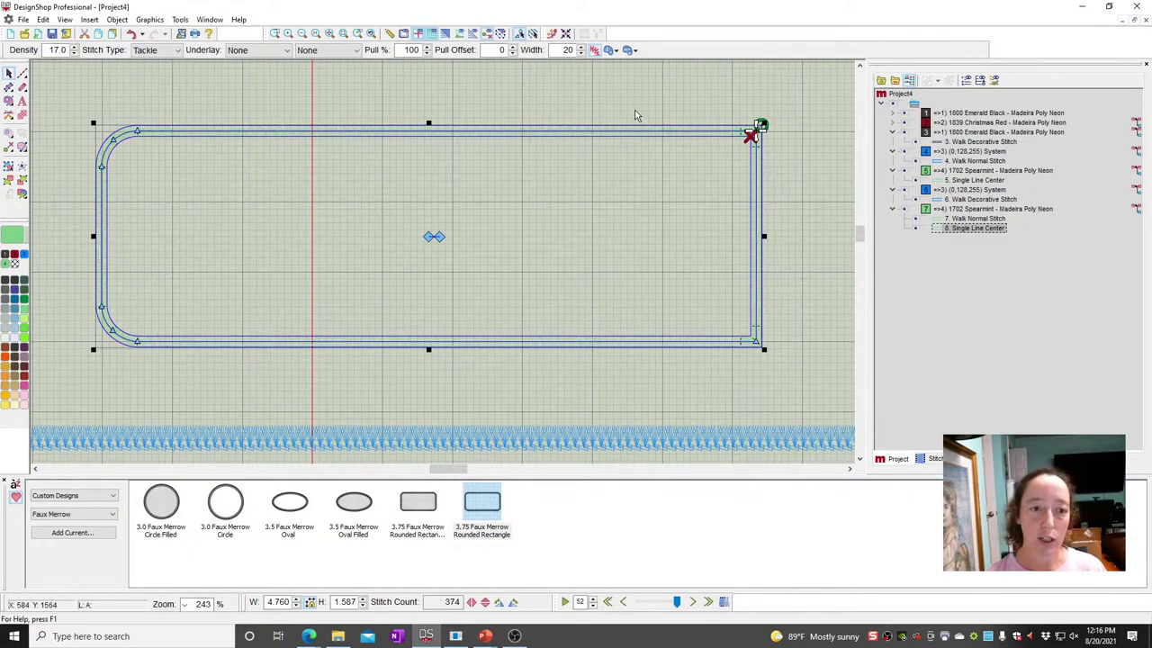
- Recolor the Spearmint Walk Normal outline to 1651 Celtic Green and place a duplicate of it at the end of the sequence
{"action": "left_click", "coordinate": [988, 219]}
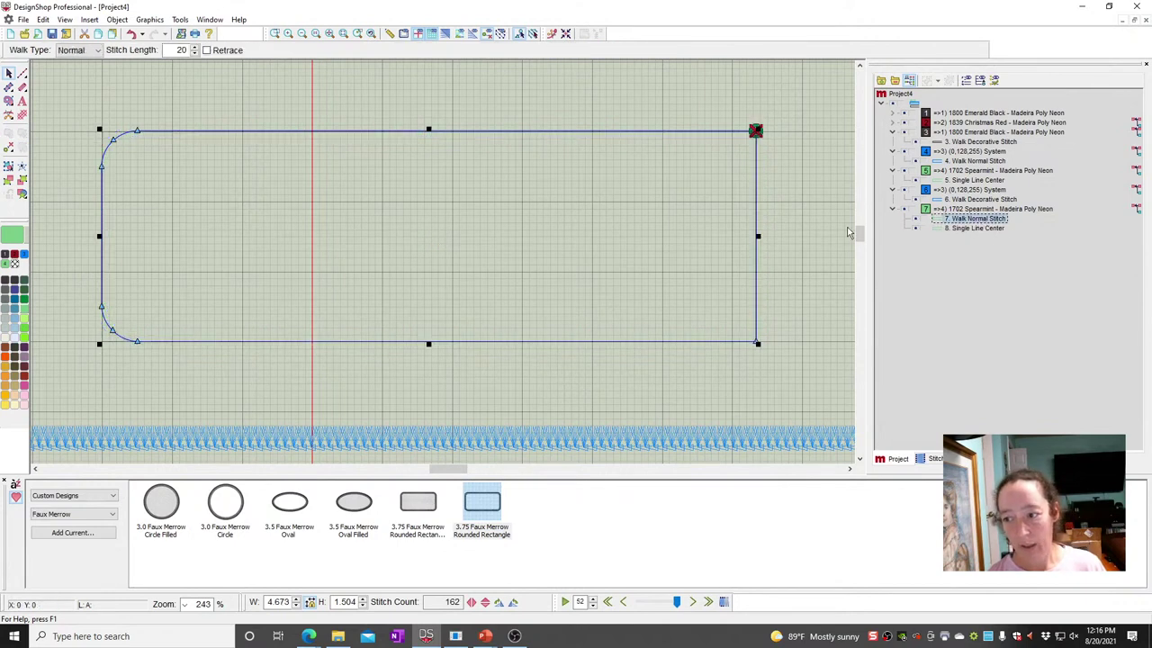
{"action": "left_click", "coordinate": [20, 300]}
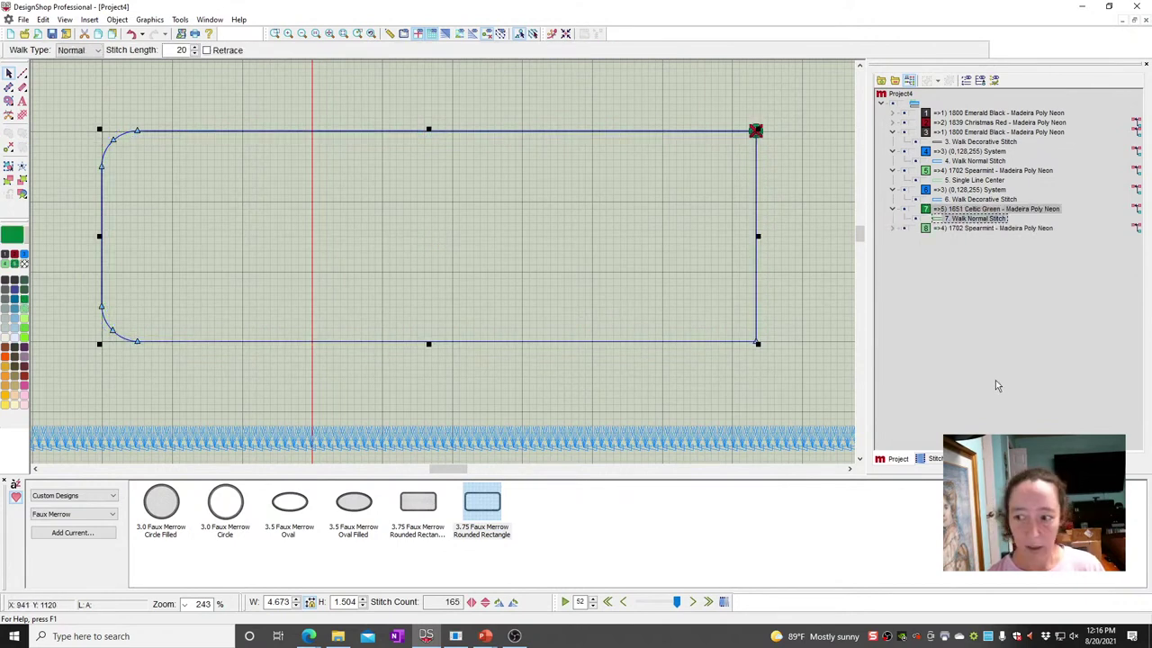
{"action": "left_click_drag", "start_coordinate": [963, 230], "coordinate": [961, 245]}
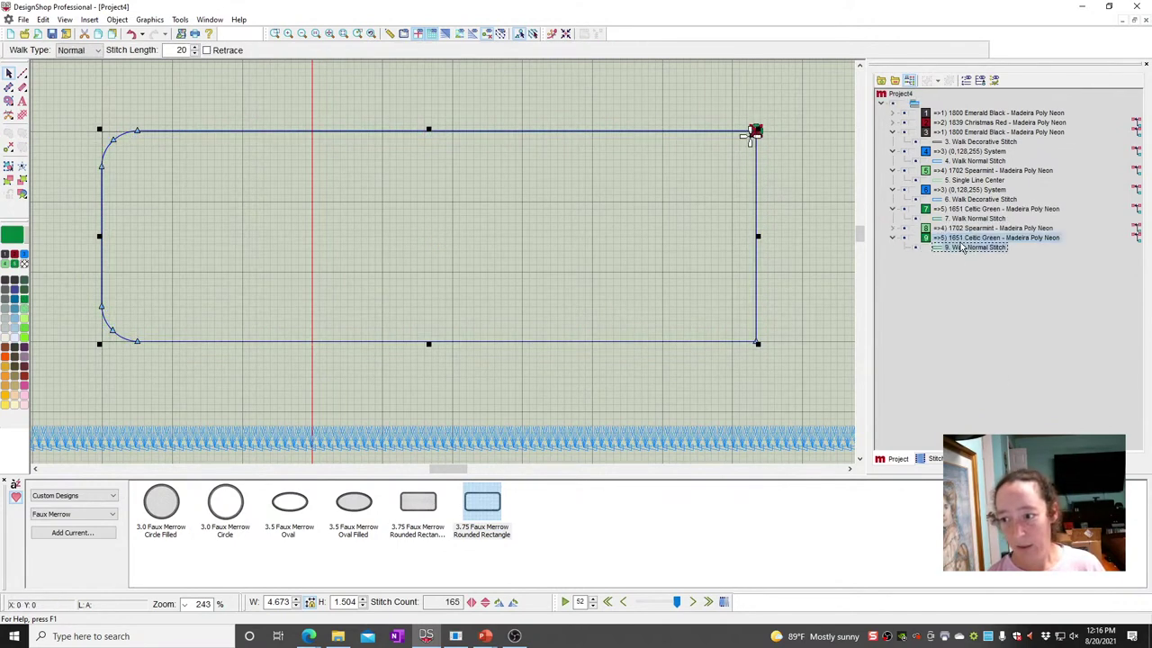
- Change the last Celtic Green outline to a Decorative walk with the Faux Merrow 2 pattern
{"action": "left_click", "coordinate": [81, 51]}
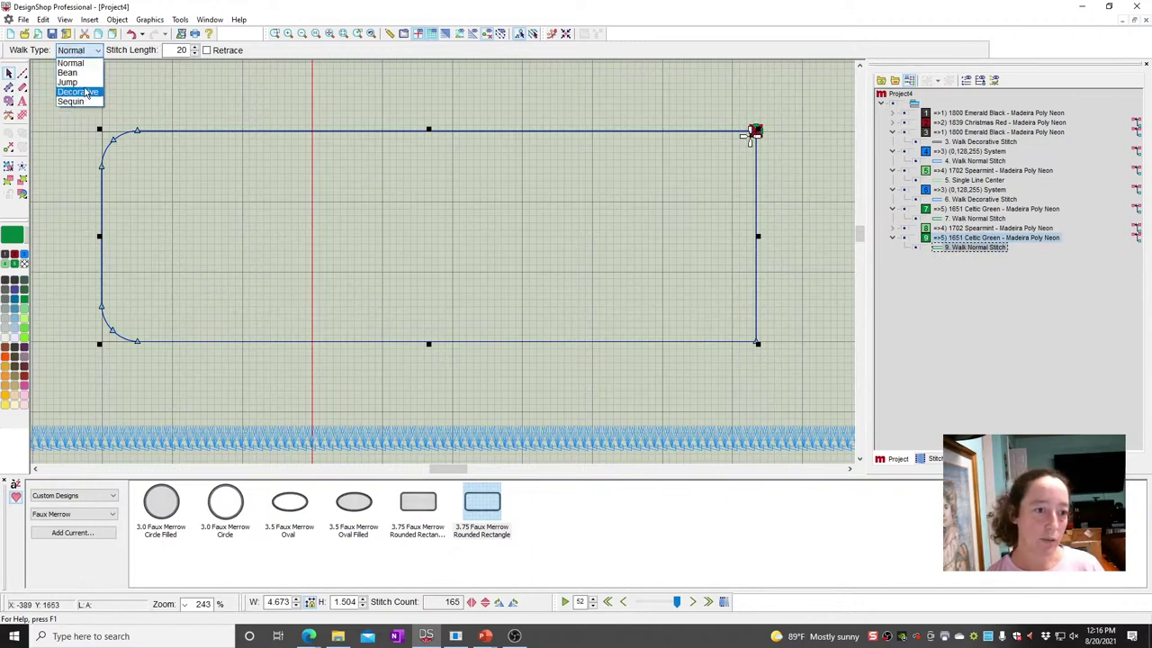
{"action": "left_click", "coordinate": [79, 92]}
{"action": "left_click", "coordinate": [175, 50]}
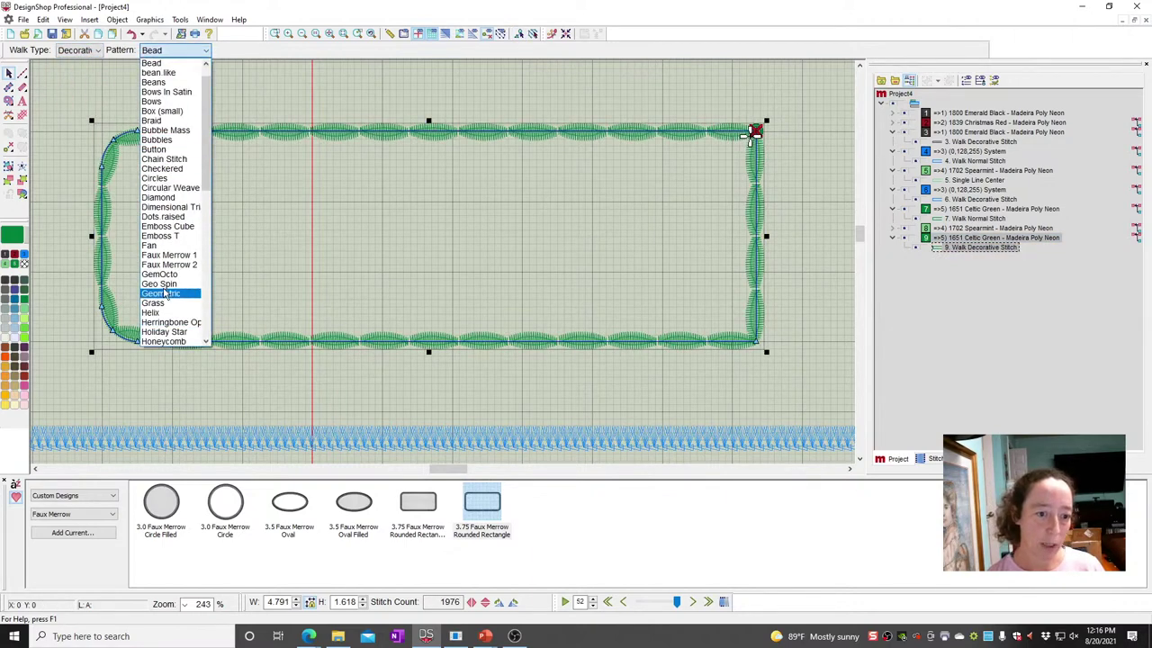
{"action": "scroll", "coordinate": [166, 311], "scroll_direction": "down", "scroll_amount": 3}
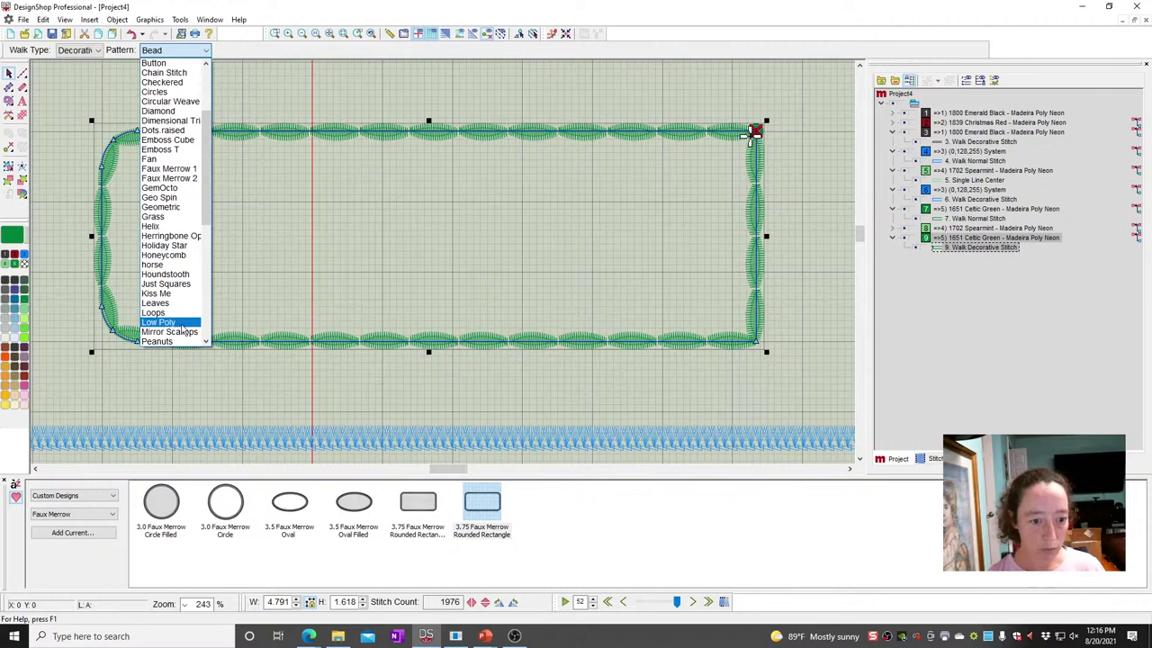
{"action": "scroll", "coordinate": [183, 331], "scroll_direction": "down", "scroll_amount": 1}
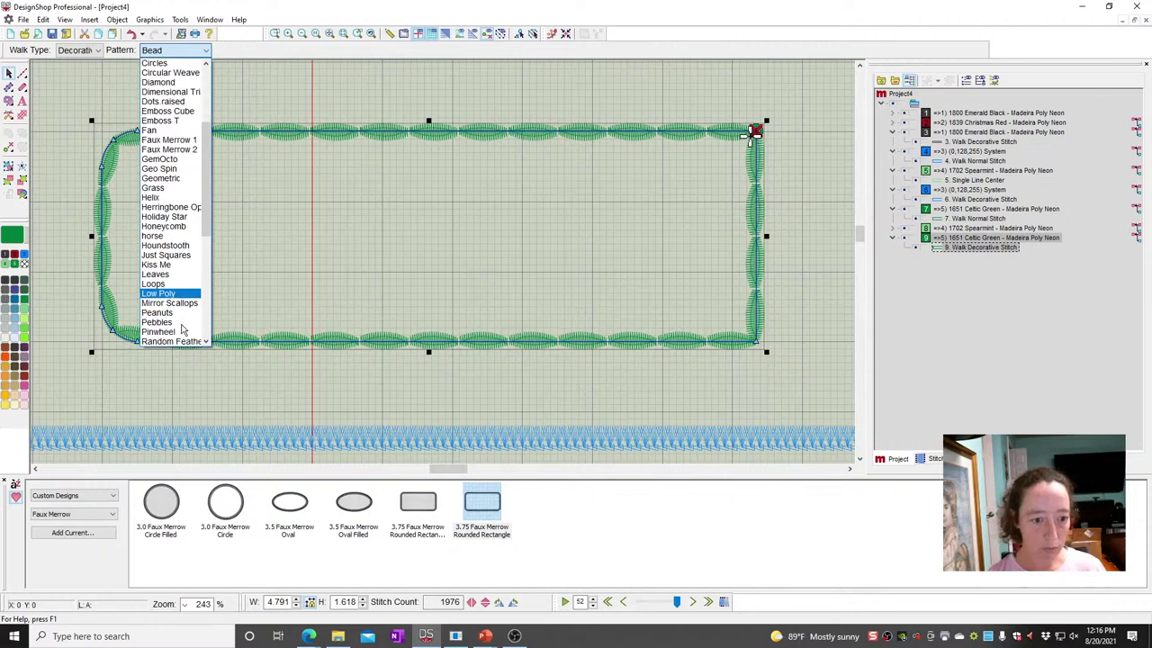
{"action": "left_click", "coordinate": [177, 150]}
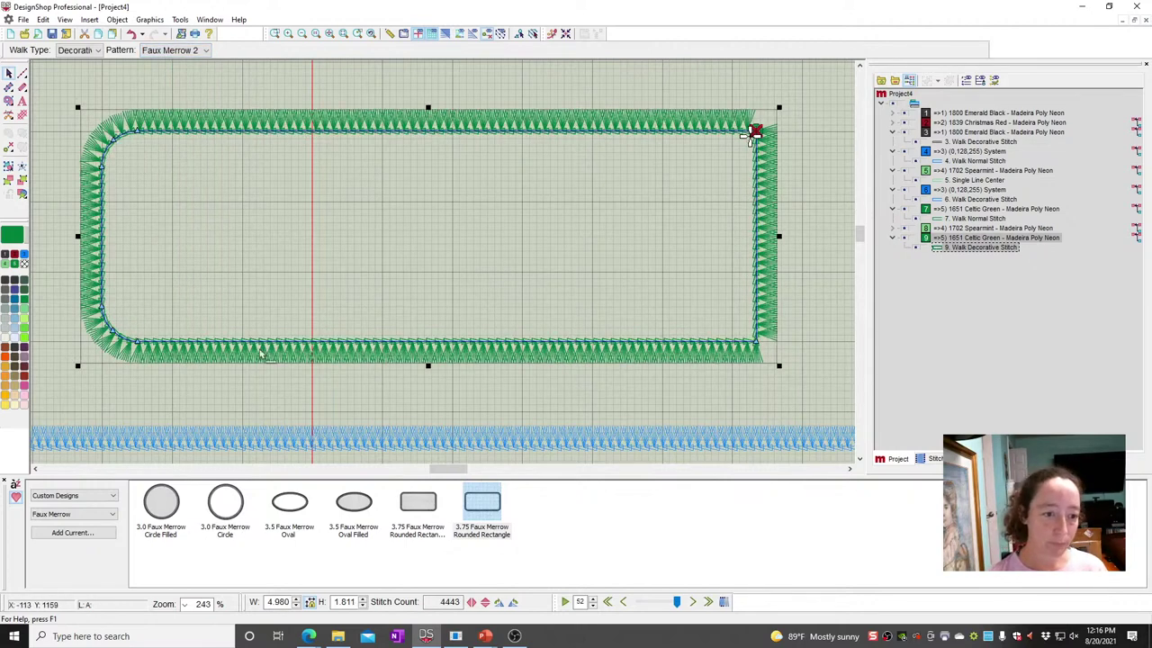
- Reselect the green merrow border, curve its upper-right corner inward and pull its lower-right corner outward into a rounded bulge
{"action": "left_click", "coordinate": [657, 424]}
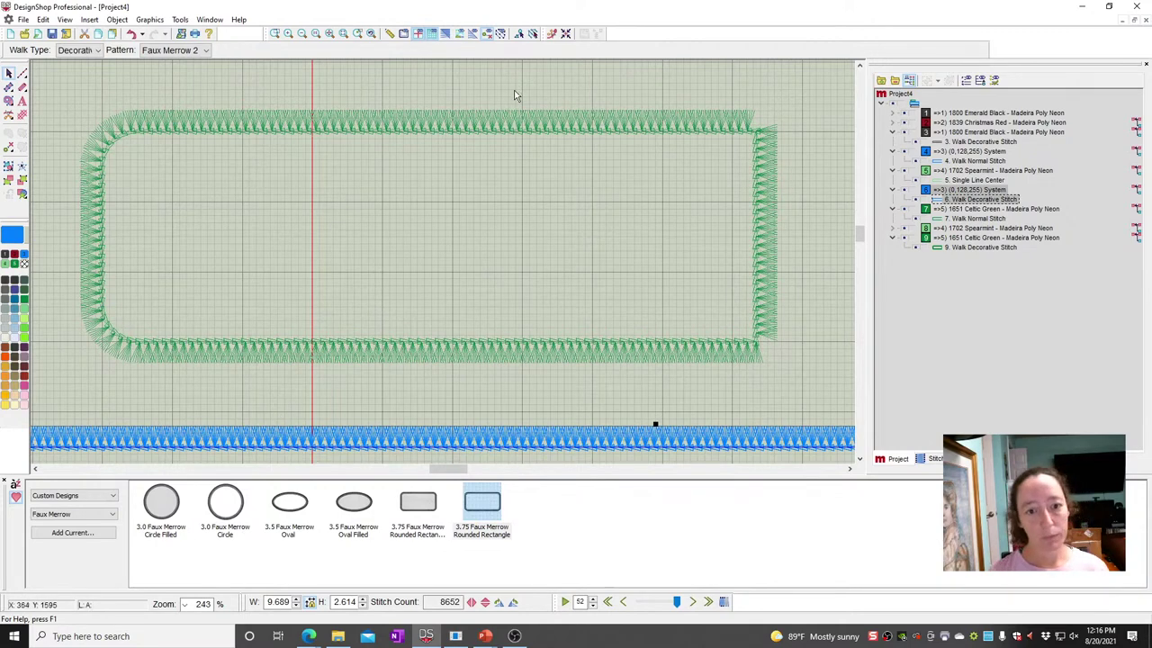
{"action": "left_click", "coordinate": [508, 123]}
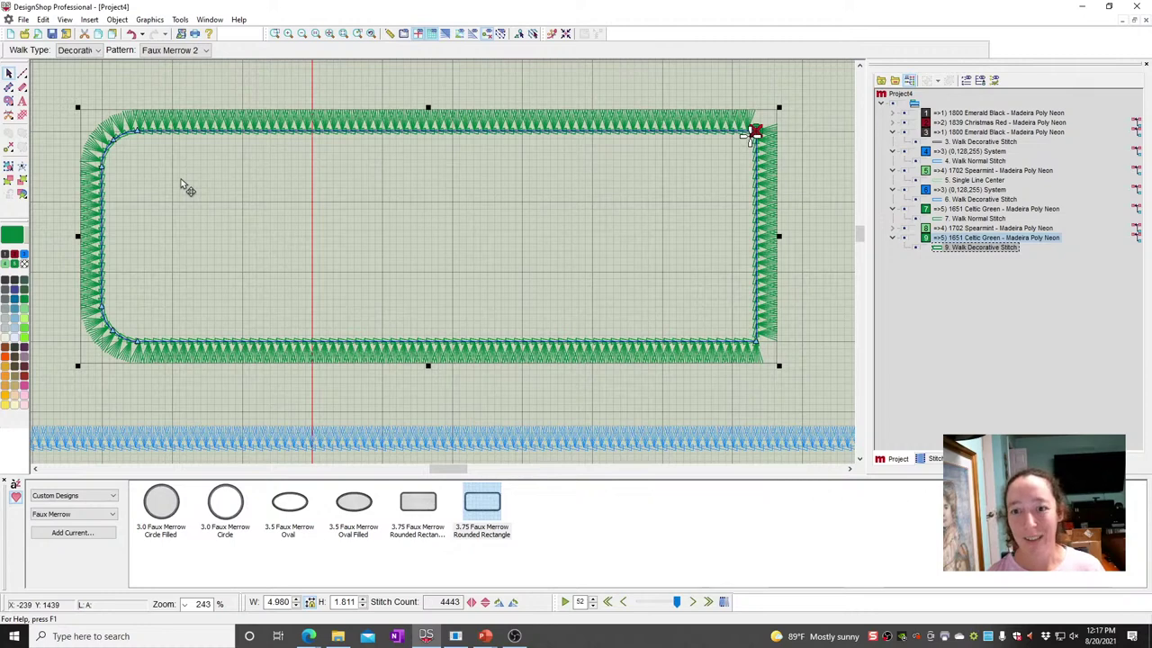
{"action": "scroll", "coordinate": [360, 183], "scroll_direction": "down", "scroll_amount": 2}
{"action": "scroll", "coordinate": [499, 269], "scroll_direction": "up", "scroll_amount": 3}
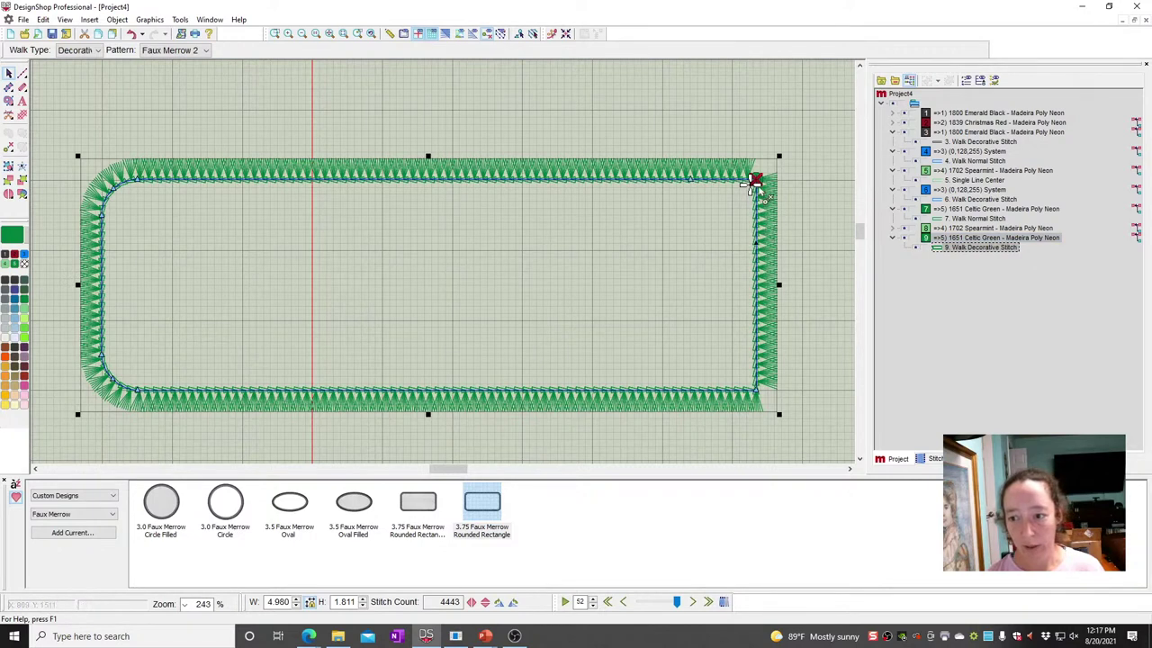
{"action": "left_click_drag", "start_coordinate": [755, 180], "coordinate": [738, 197]}
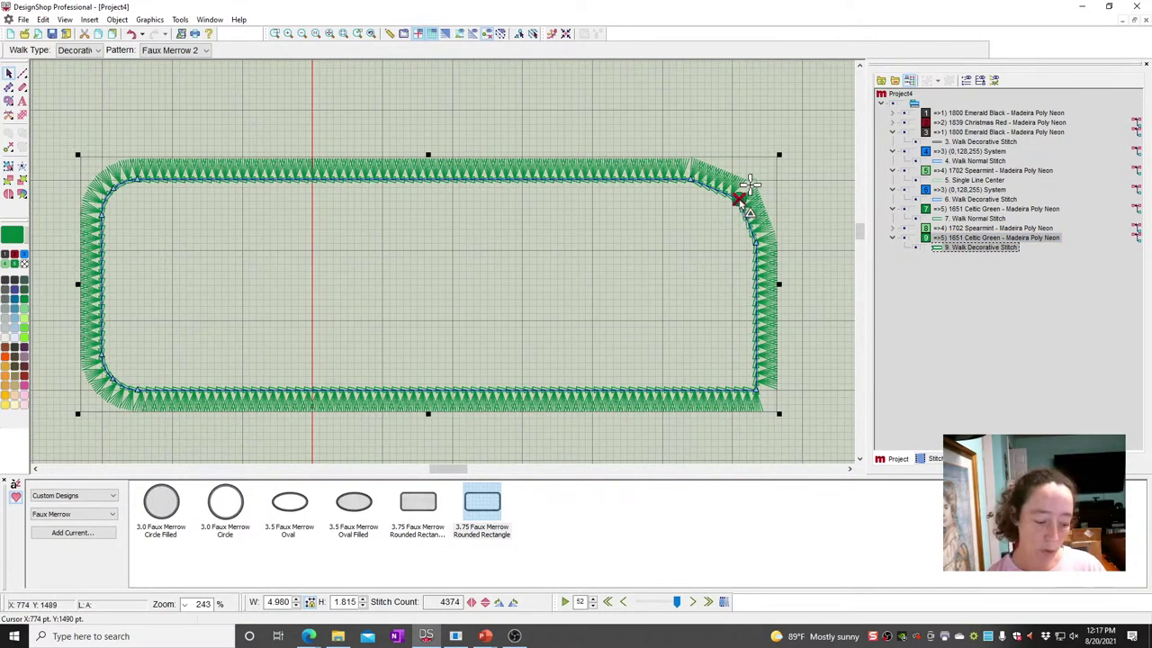
{"action": "key", "text": "ctrl+z"}
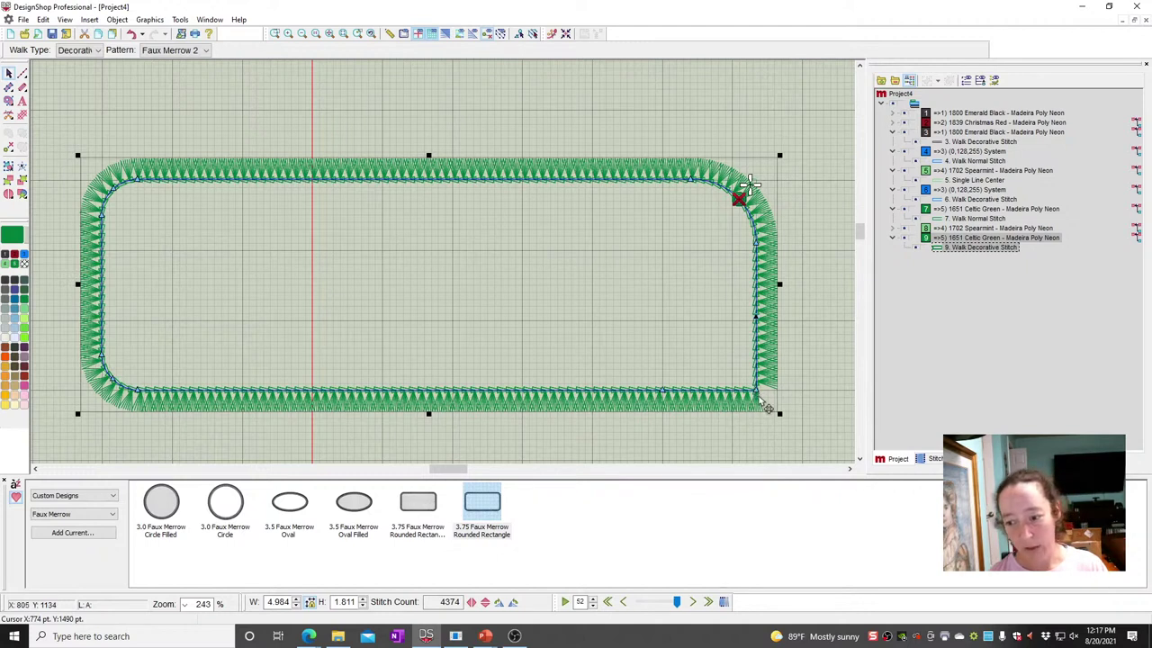
{"action": "left_click_drag", "start_coordinate": [766, 401], "coordinate": [799, 414]}
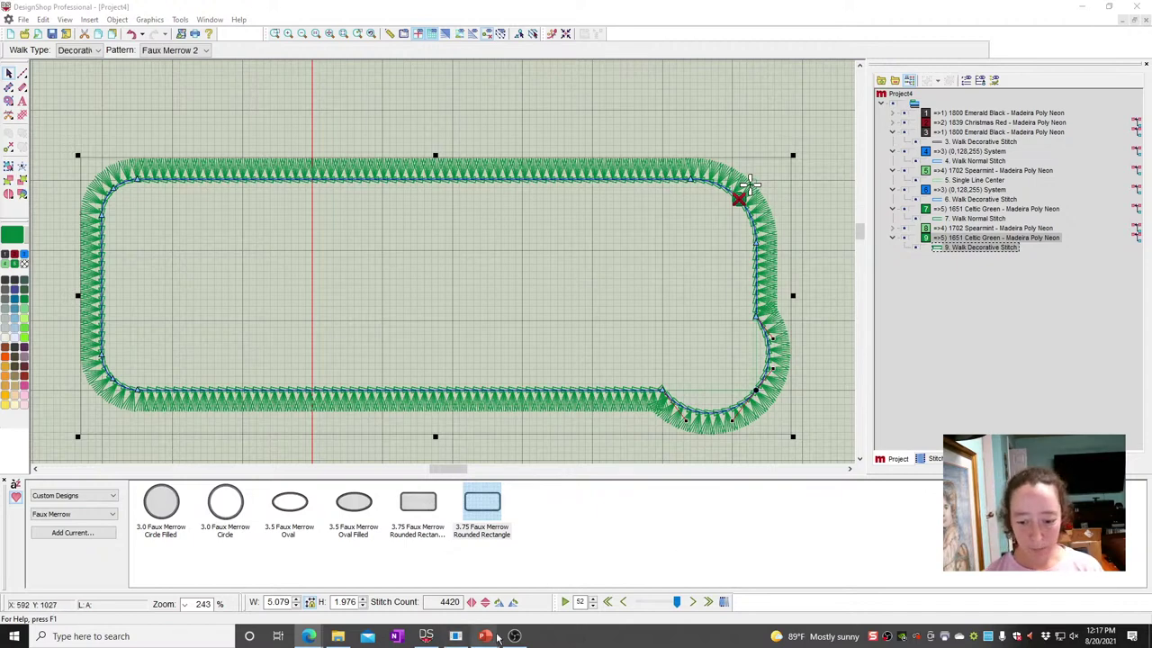
- Switch to the PowerPoint slide show with the Questions slide
{"action": "mouse_move", "coordinate": [486, 637]}
{"action": "left_click", "coordinate": [482, 585]}
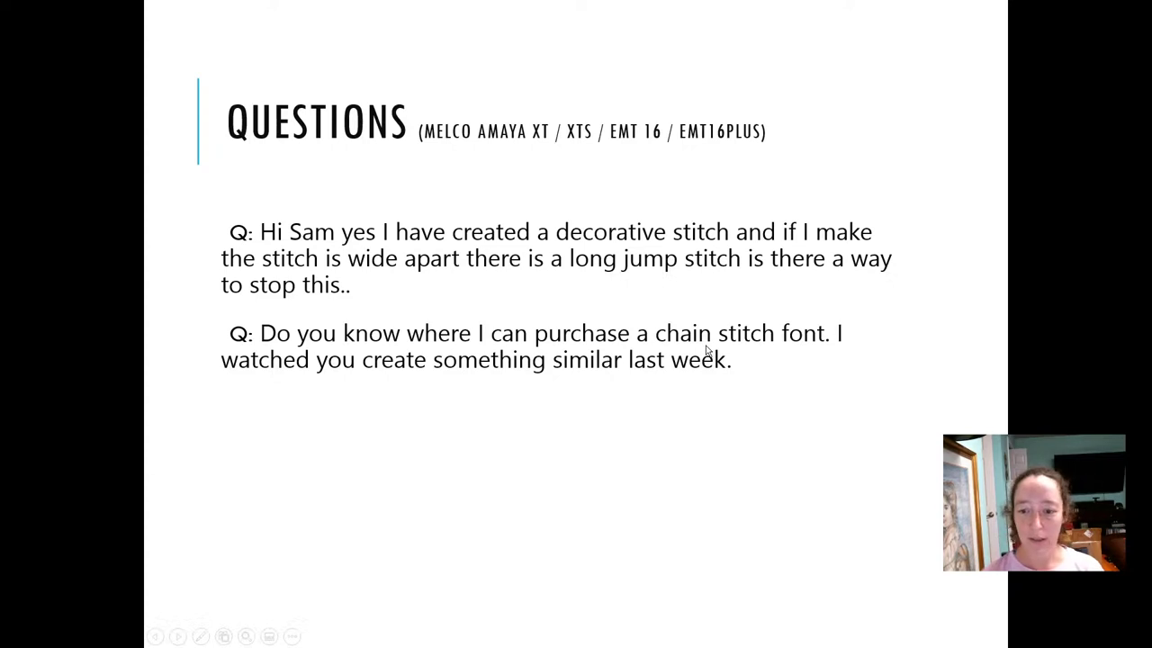